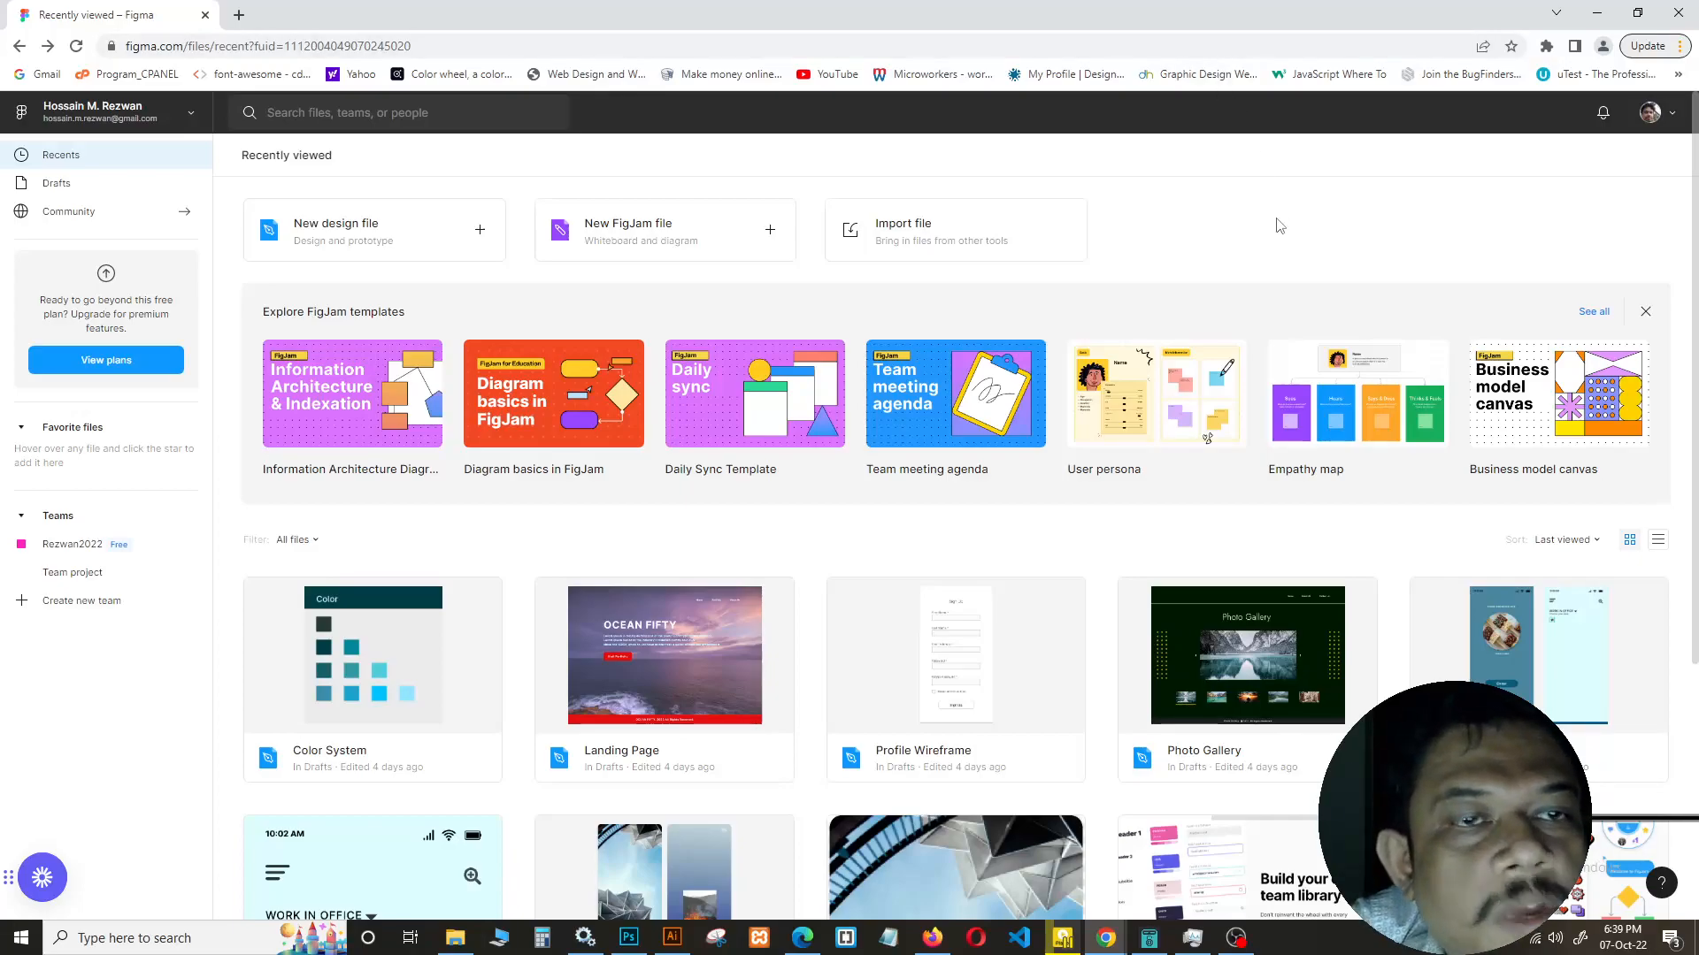
Create a new design file and draw a wide frame about 982 × 379 on the canvas
left_click(479, 233)
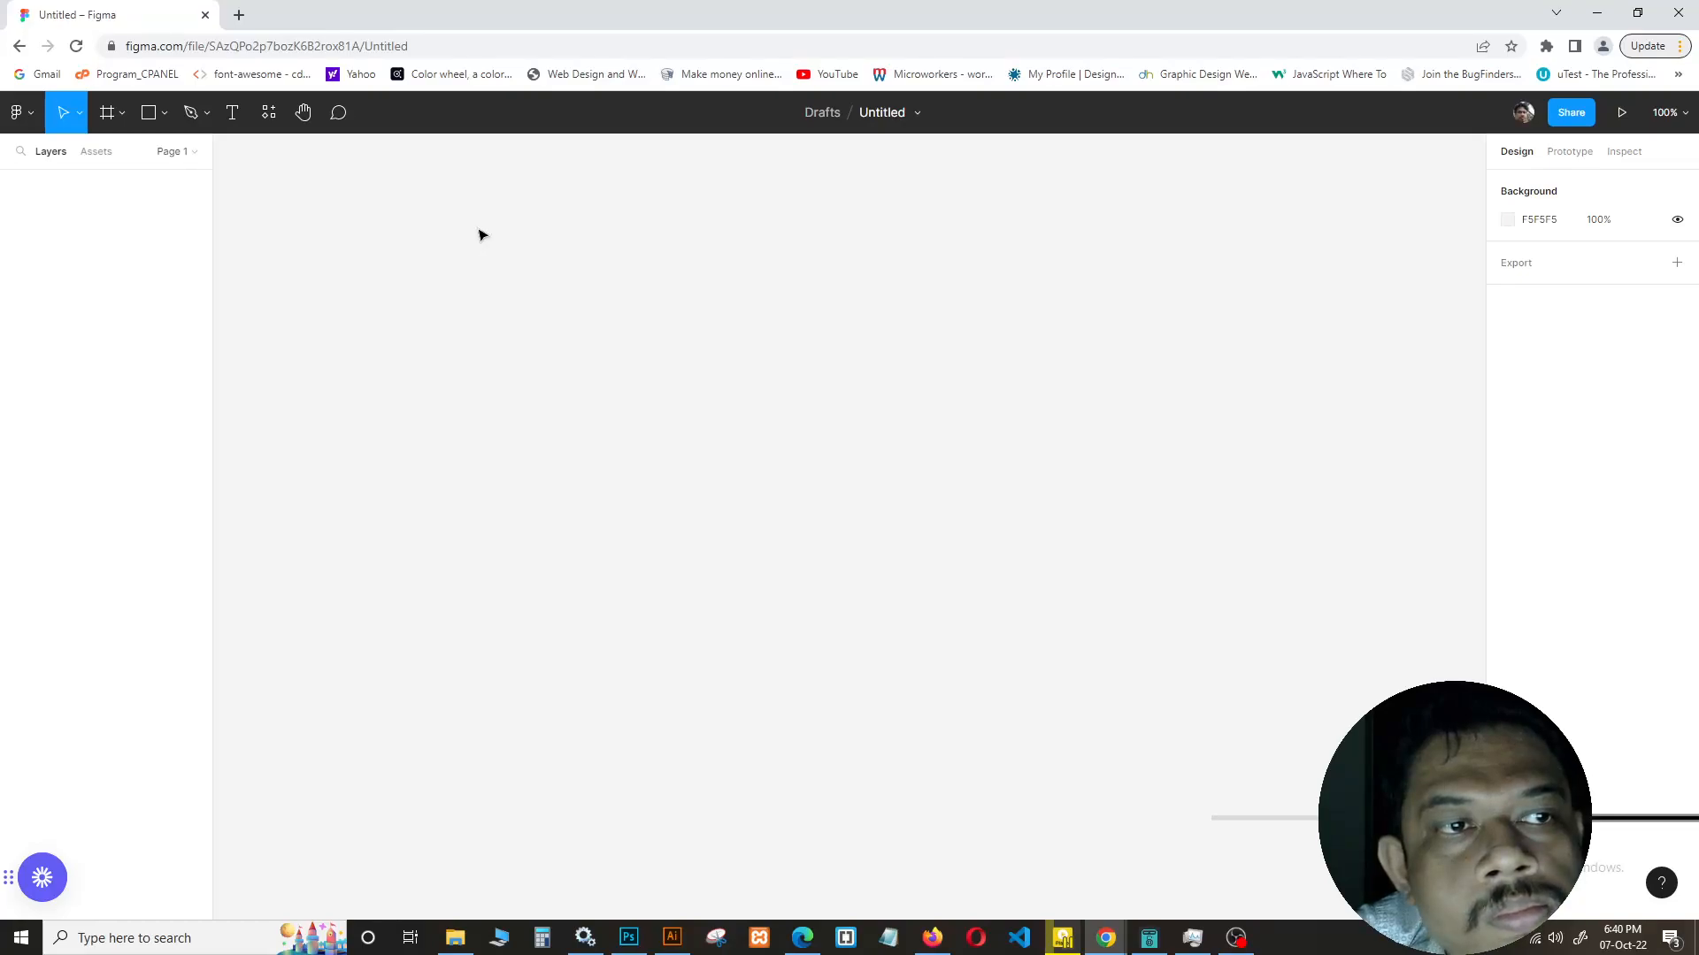
left_click(120, 115)
left_click(109, 156)
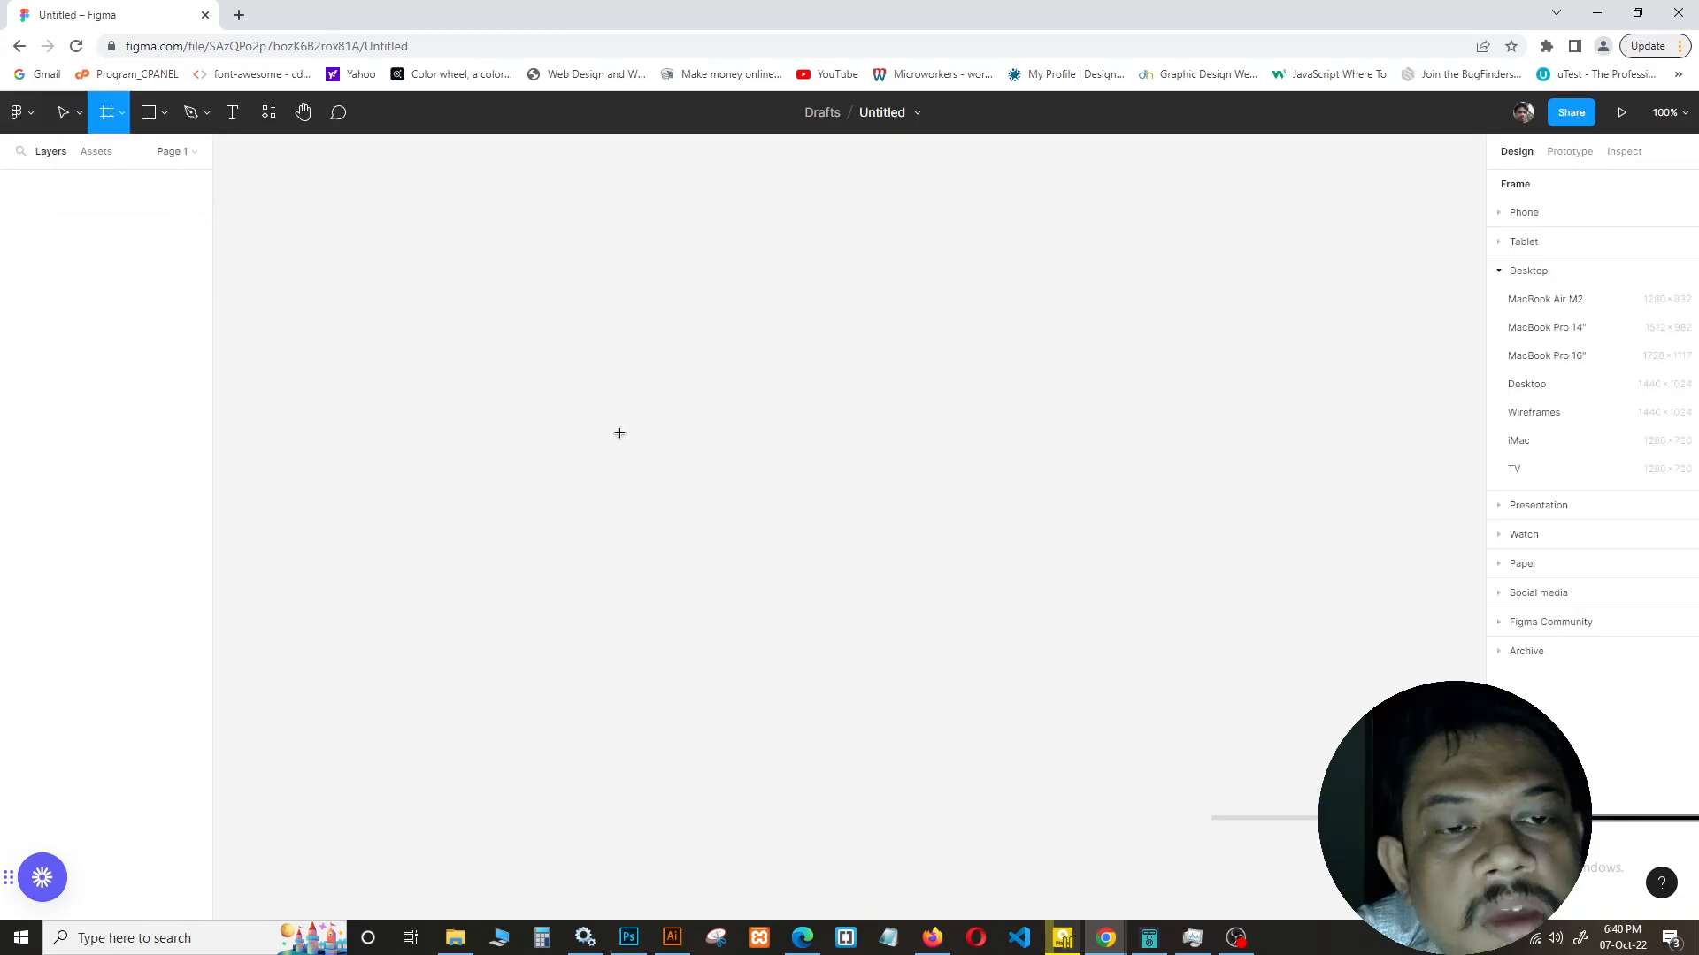
left_click_drag(410, 341, 1245, 664)
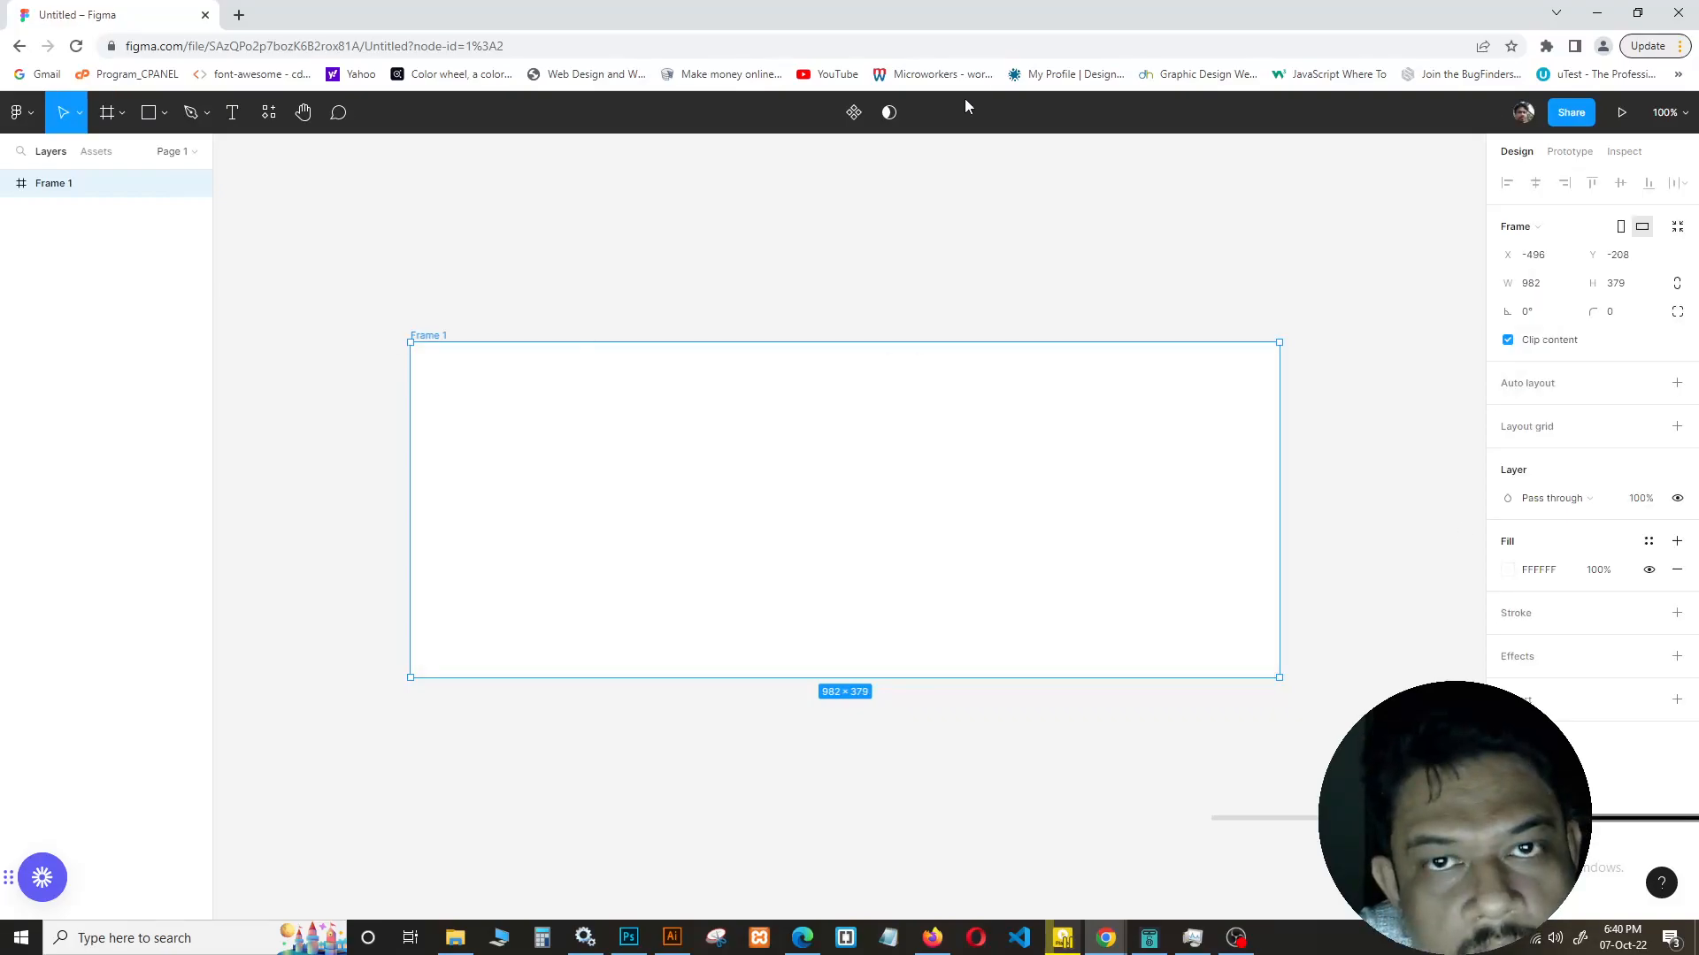
Rename the new frame as Icon
double_click(430, 336)
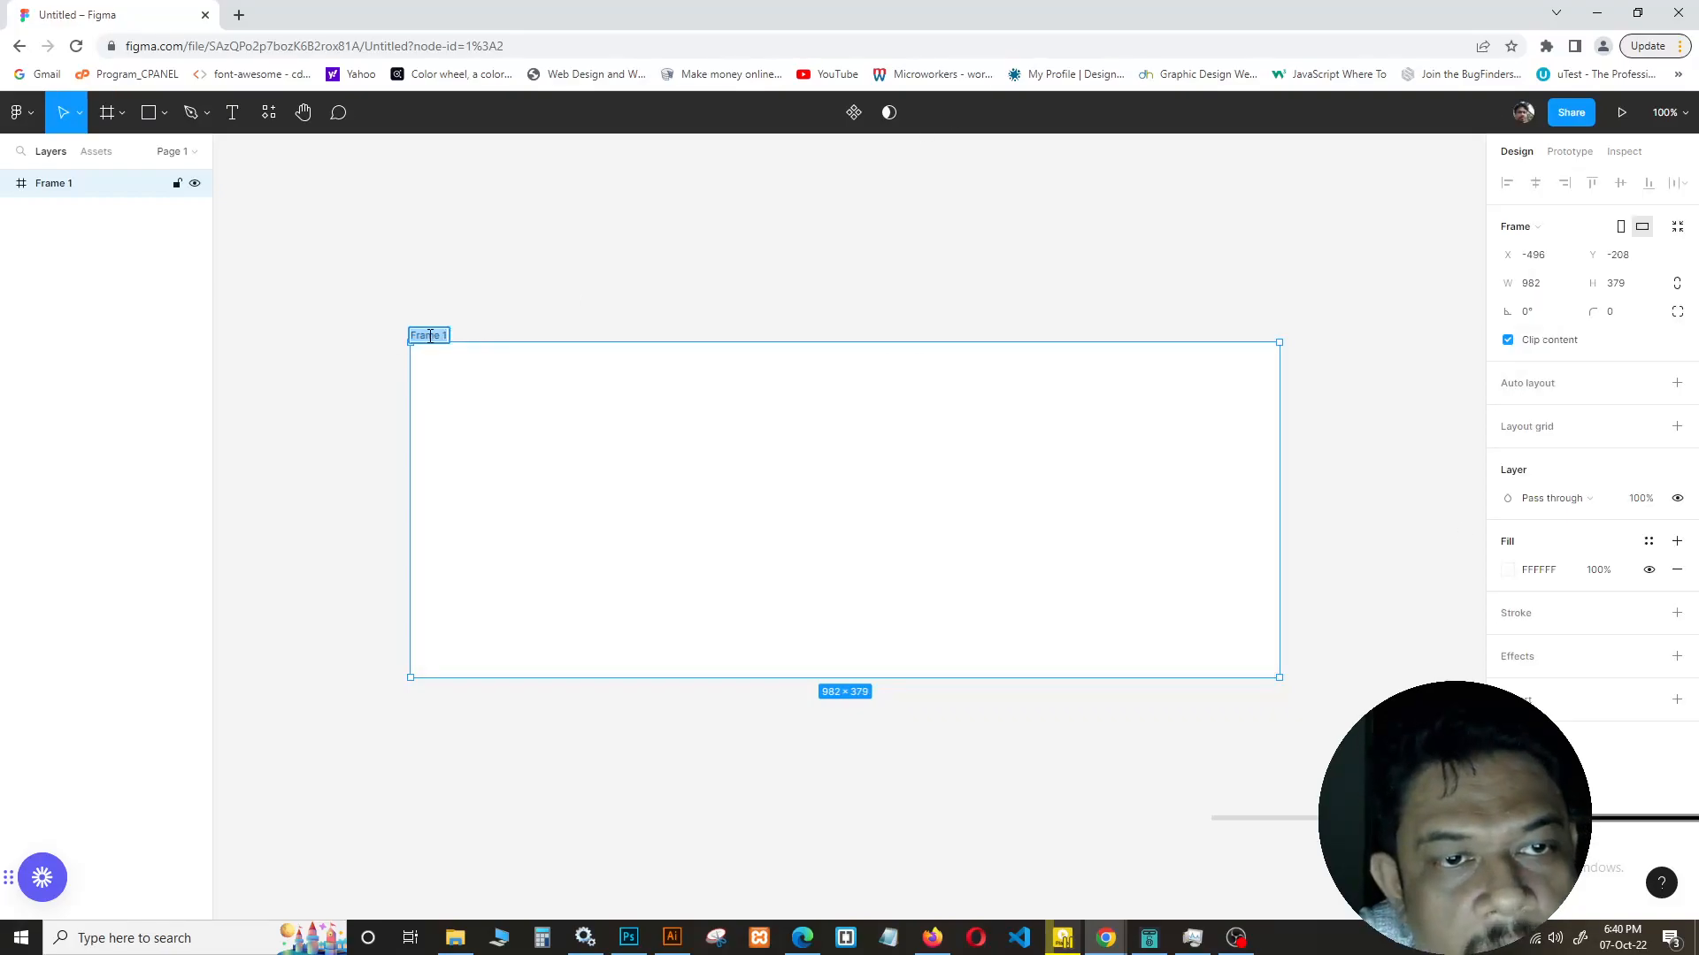
type("Icon")
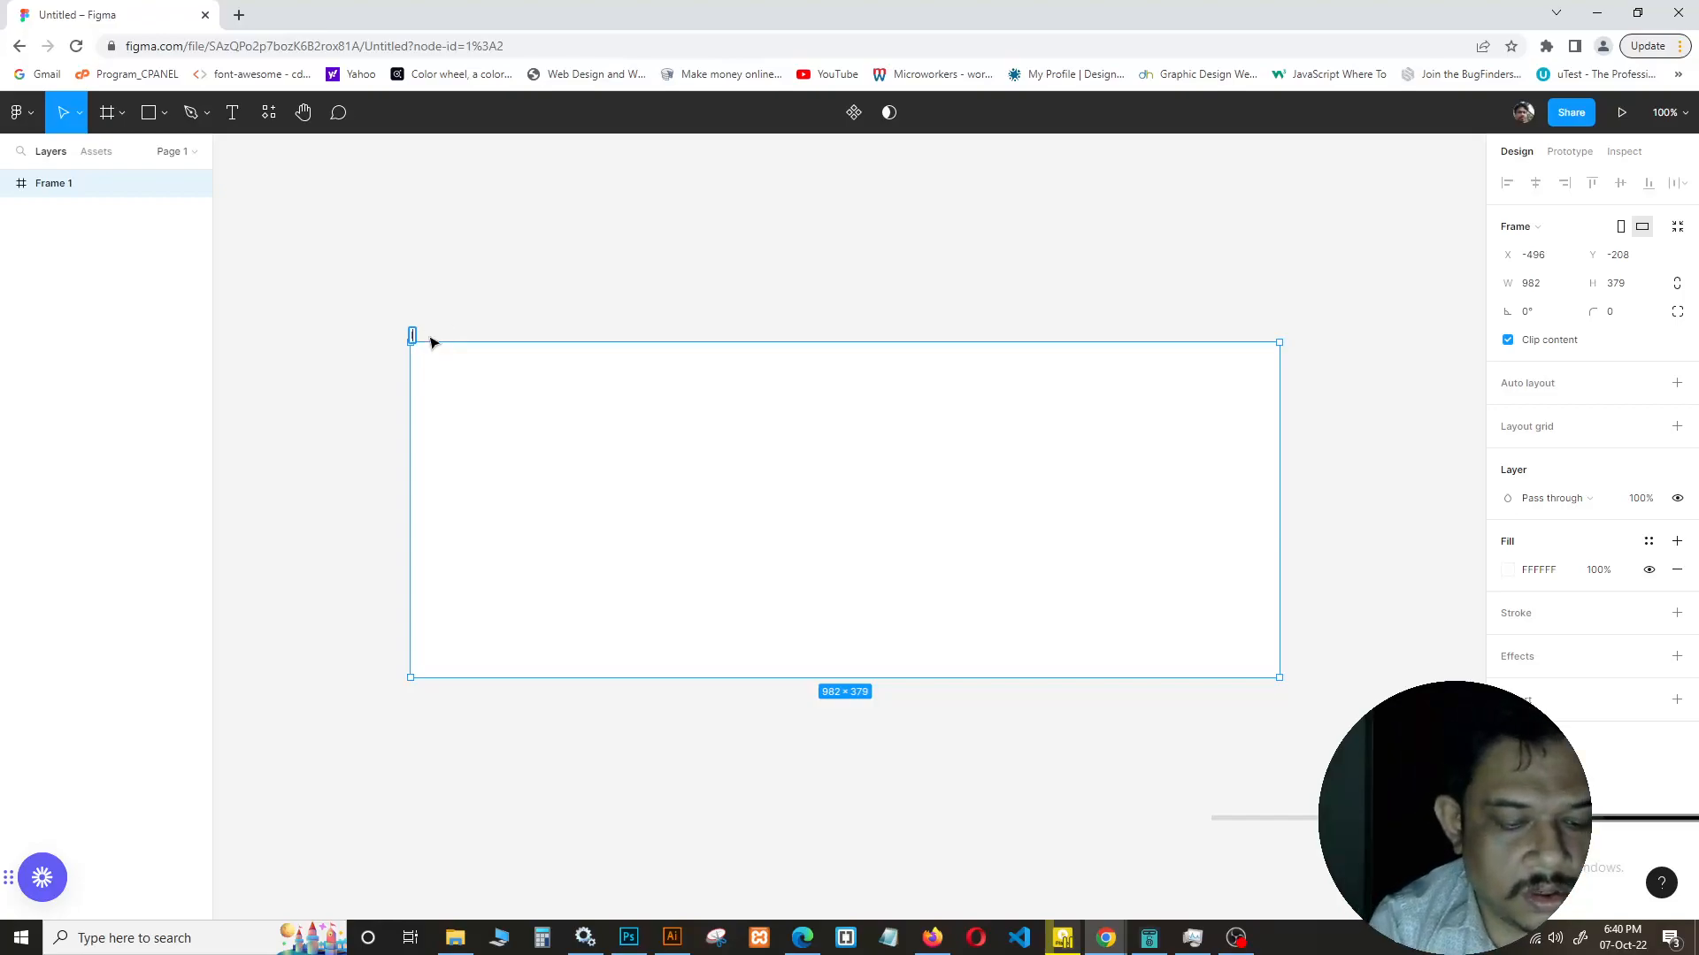
key("Return")
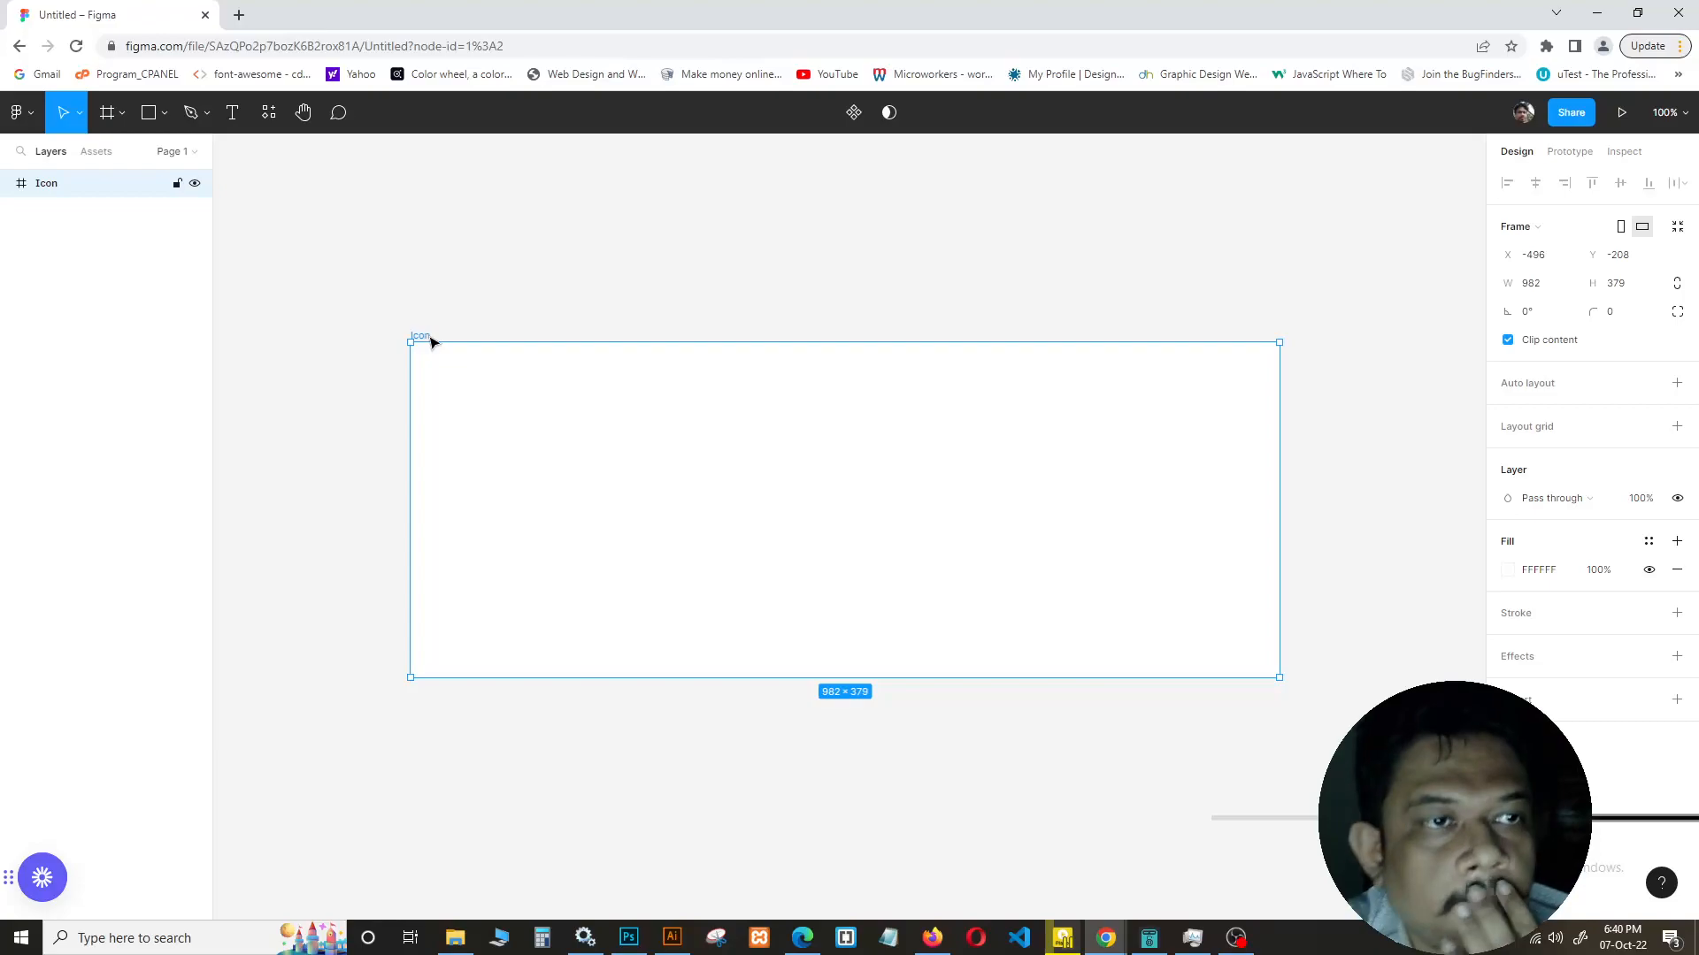
Rename the untitled design file as Icon
left_click(1012, 257)
scroll(758, 380, "up", 2)
left_click(883, 113)
type("Icon")
key("Return")
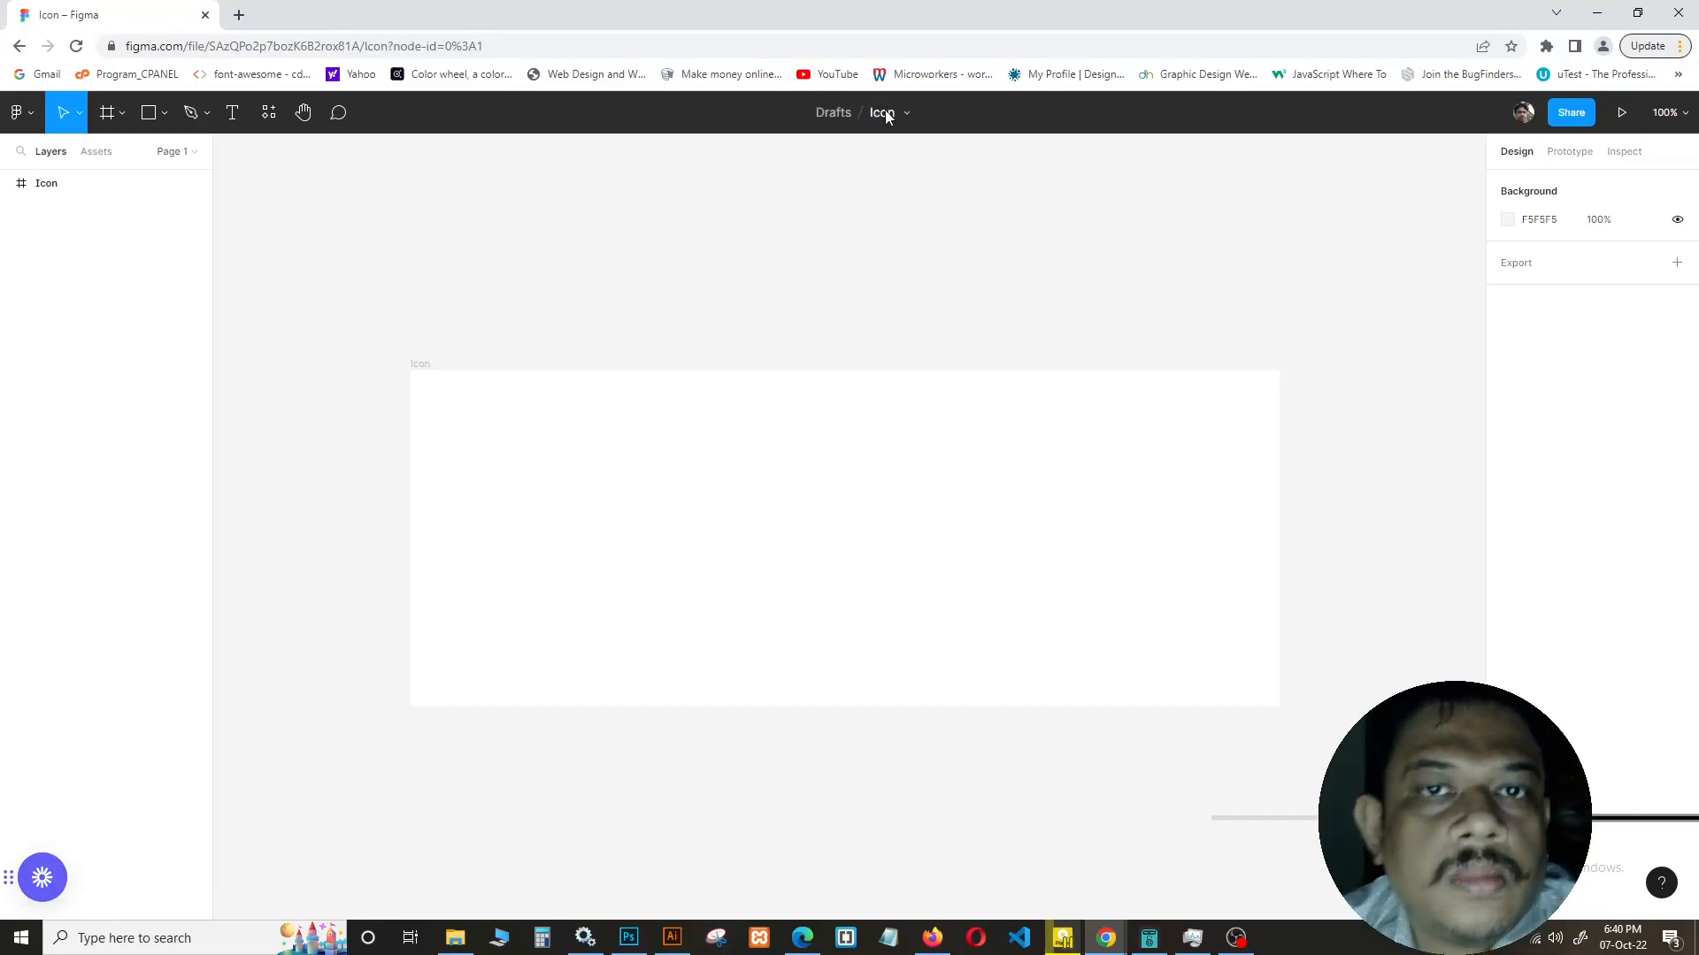
Add a 10px layout grid to the Icon frame
left_click(422, 370)
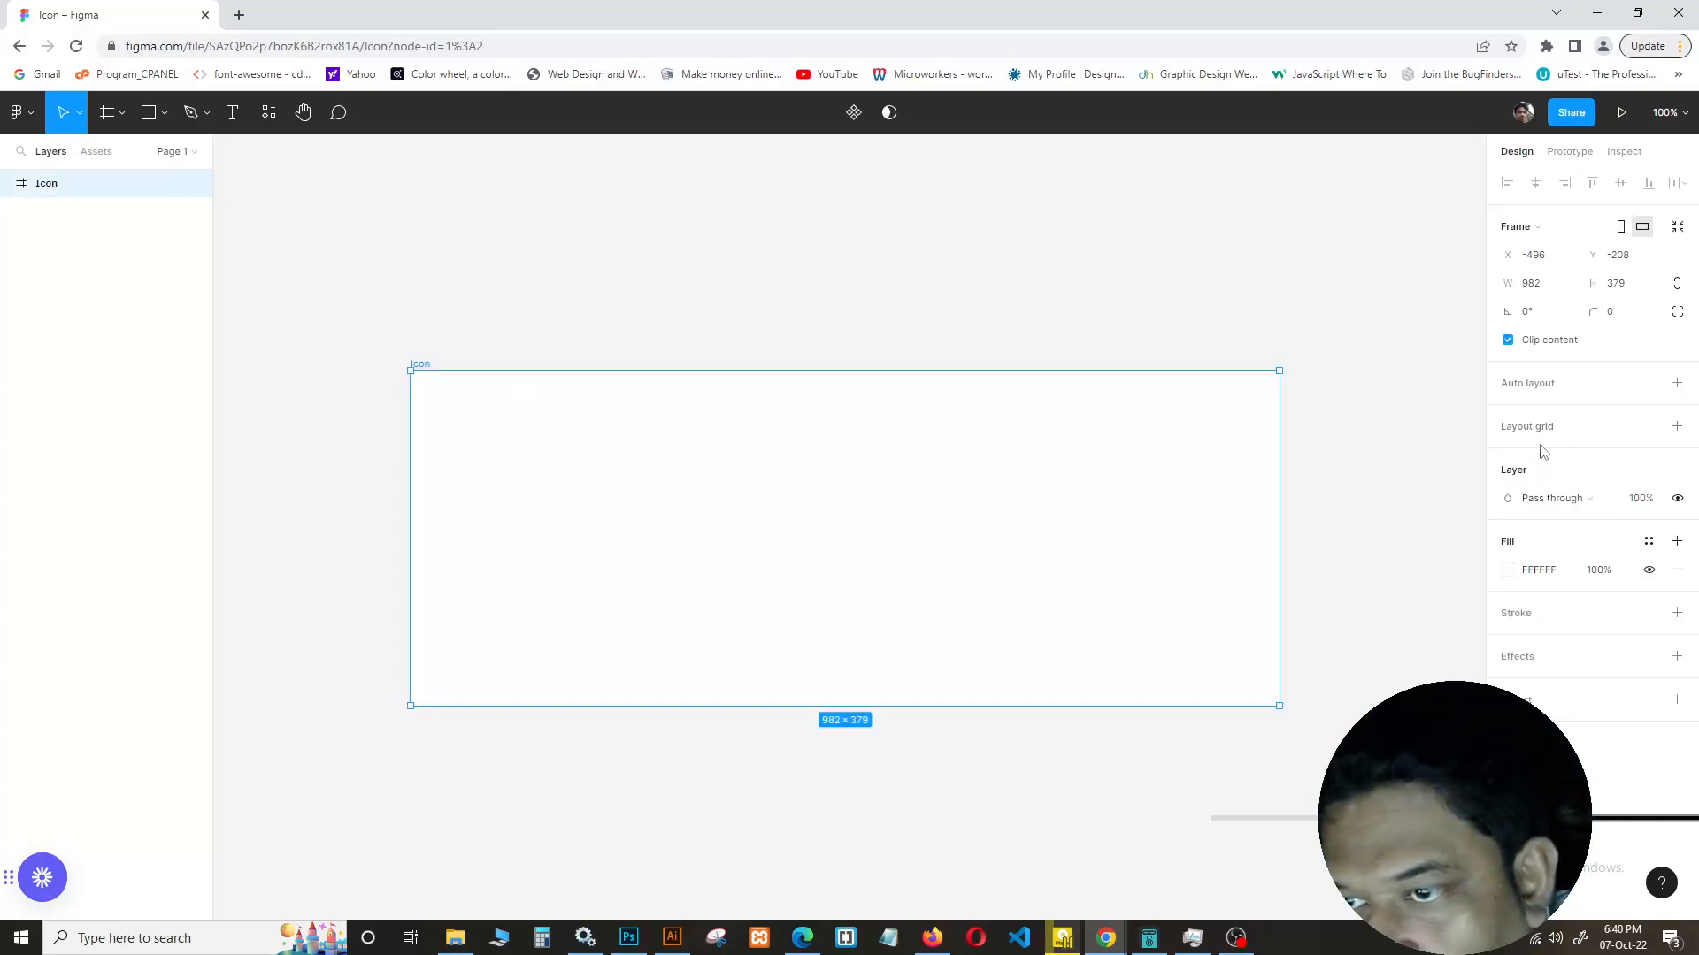
left_click(1541, 432)
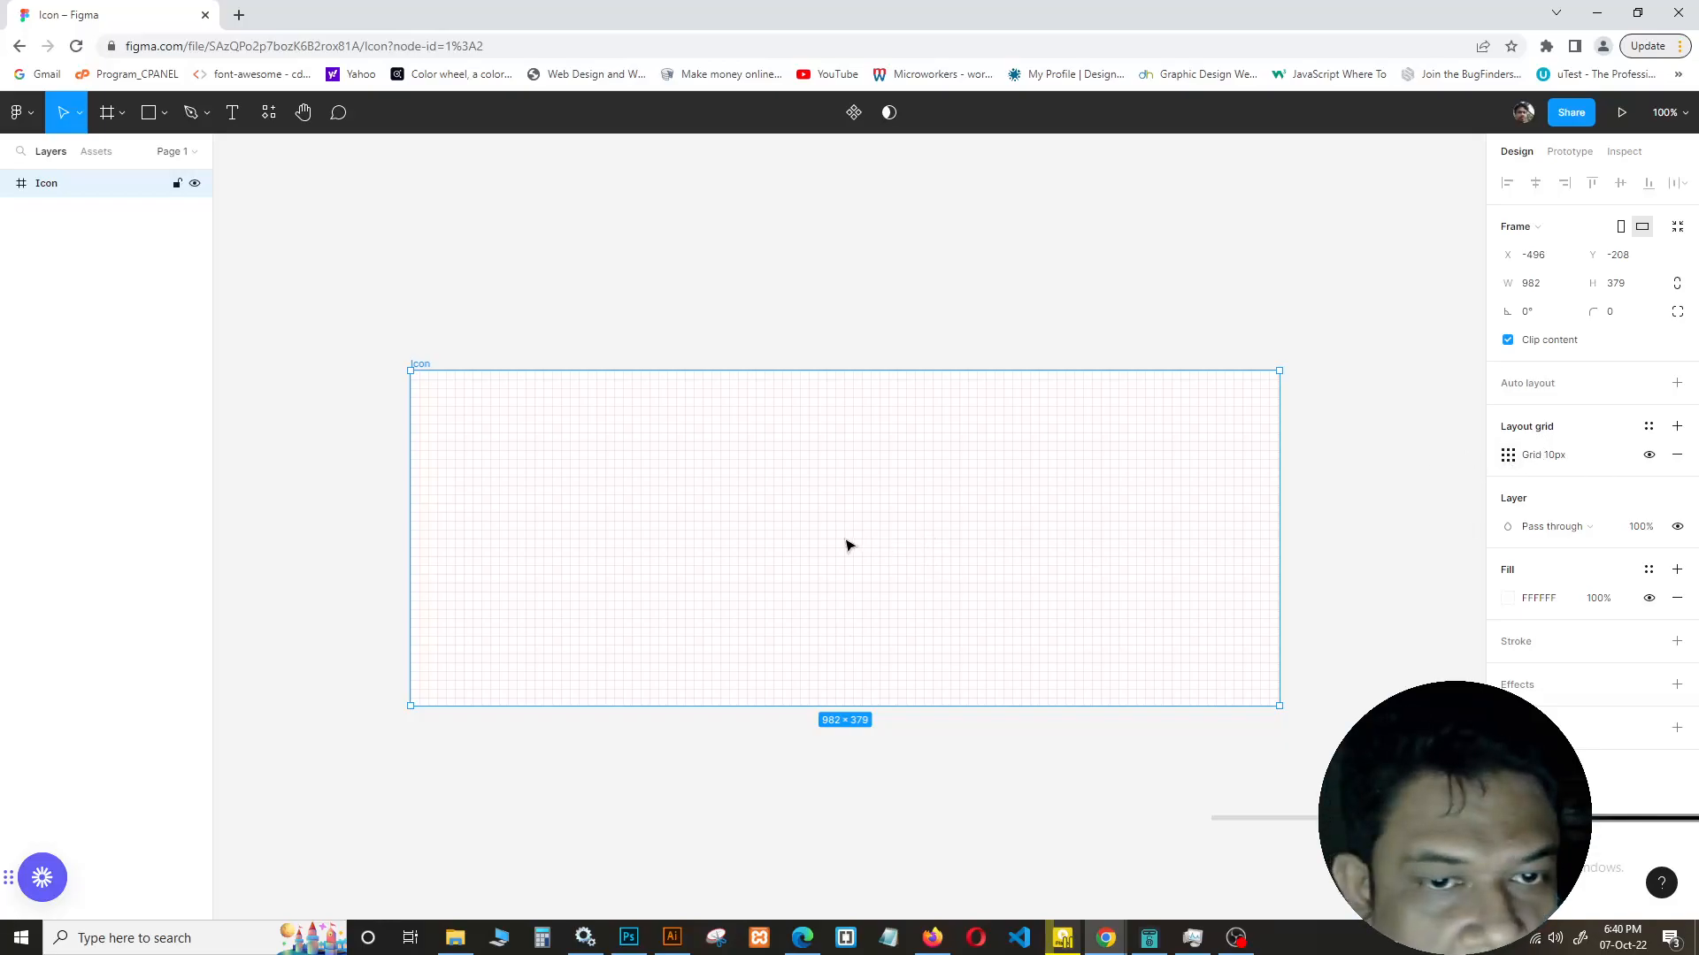
Draw a closed rectangle about 140 × 121 near the middle of the Icon frame with the Pen tool
left_click(194, 115)
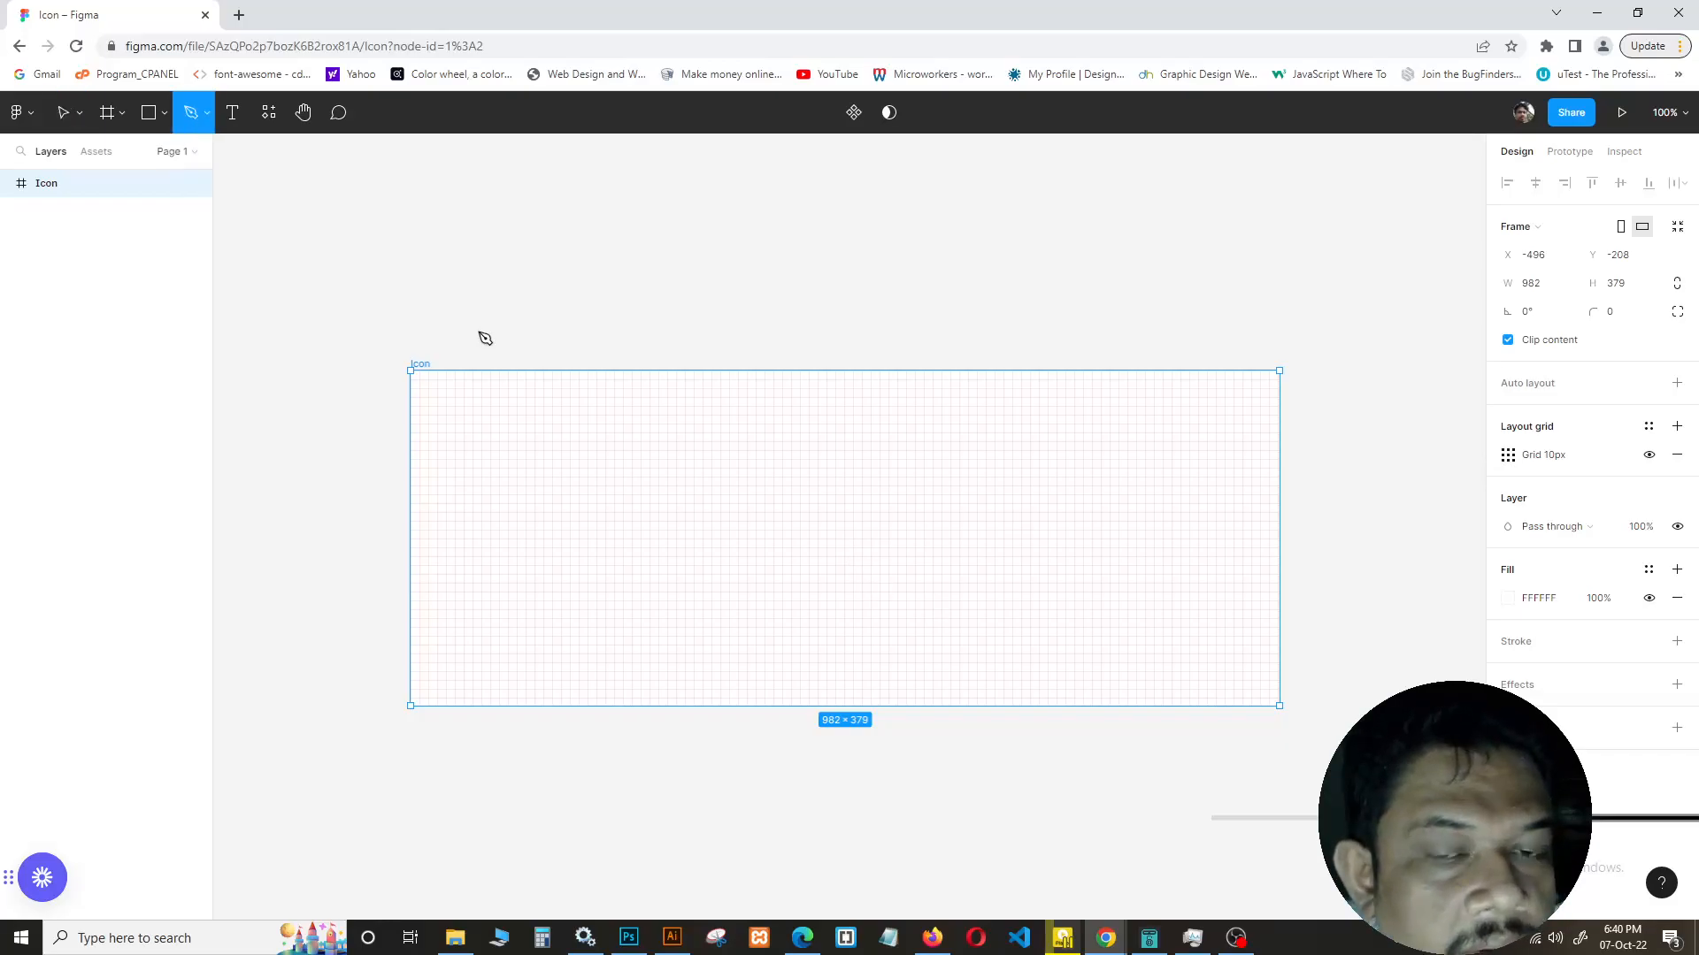
left_click(721, 458)
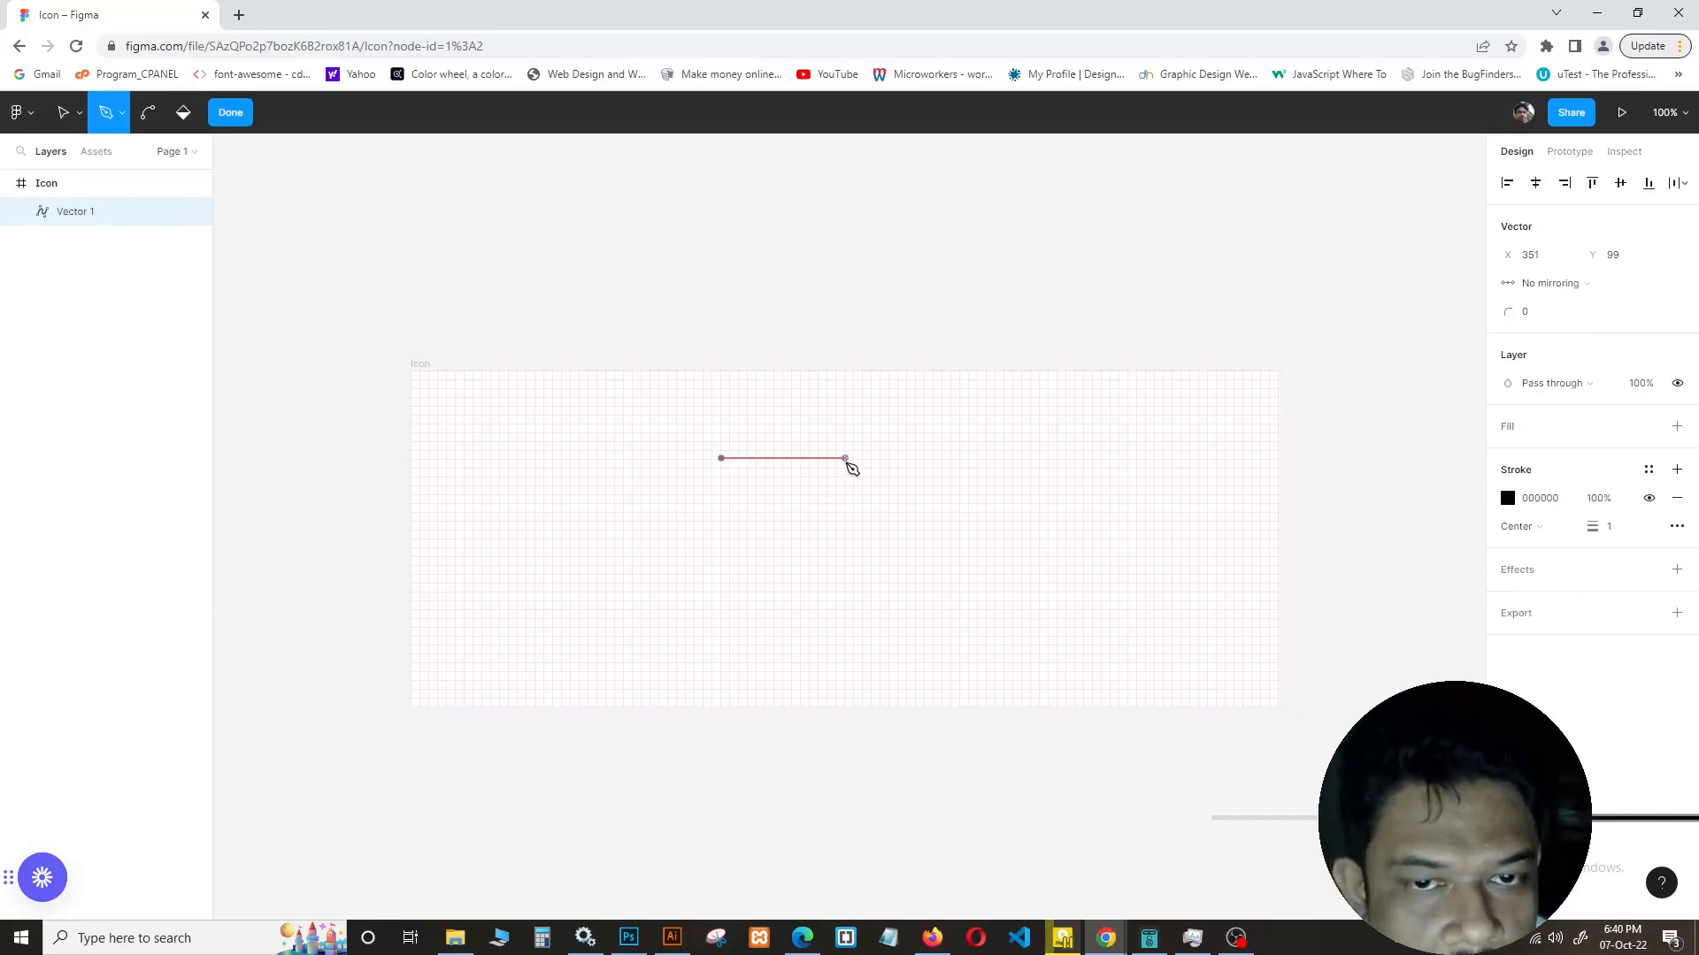
left_click(845, 458)
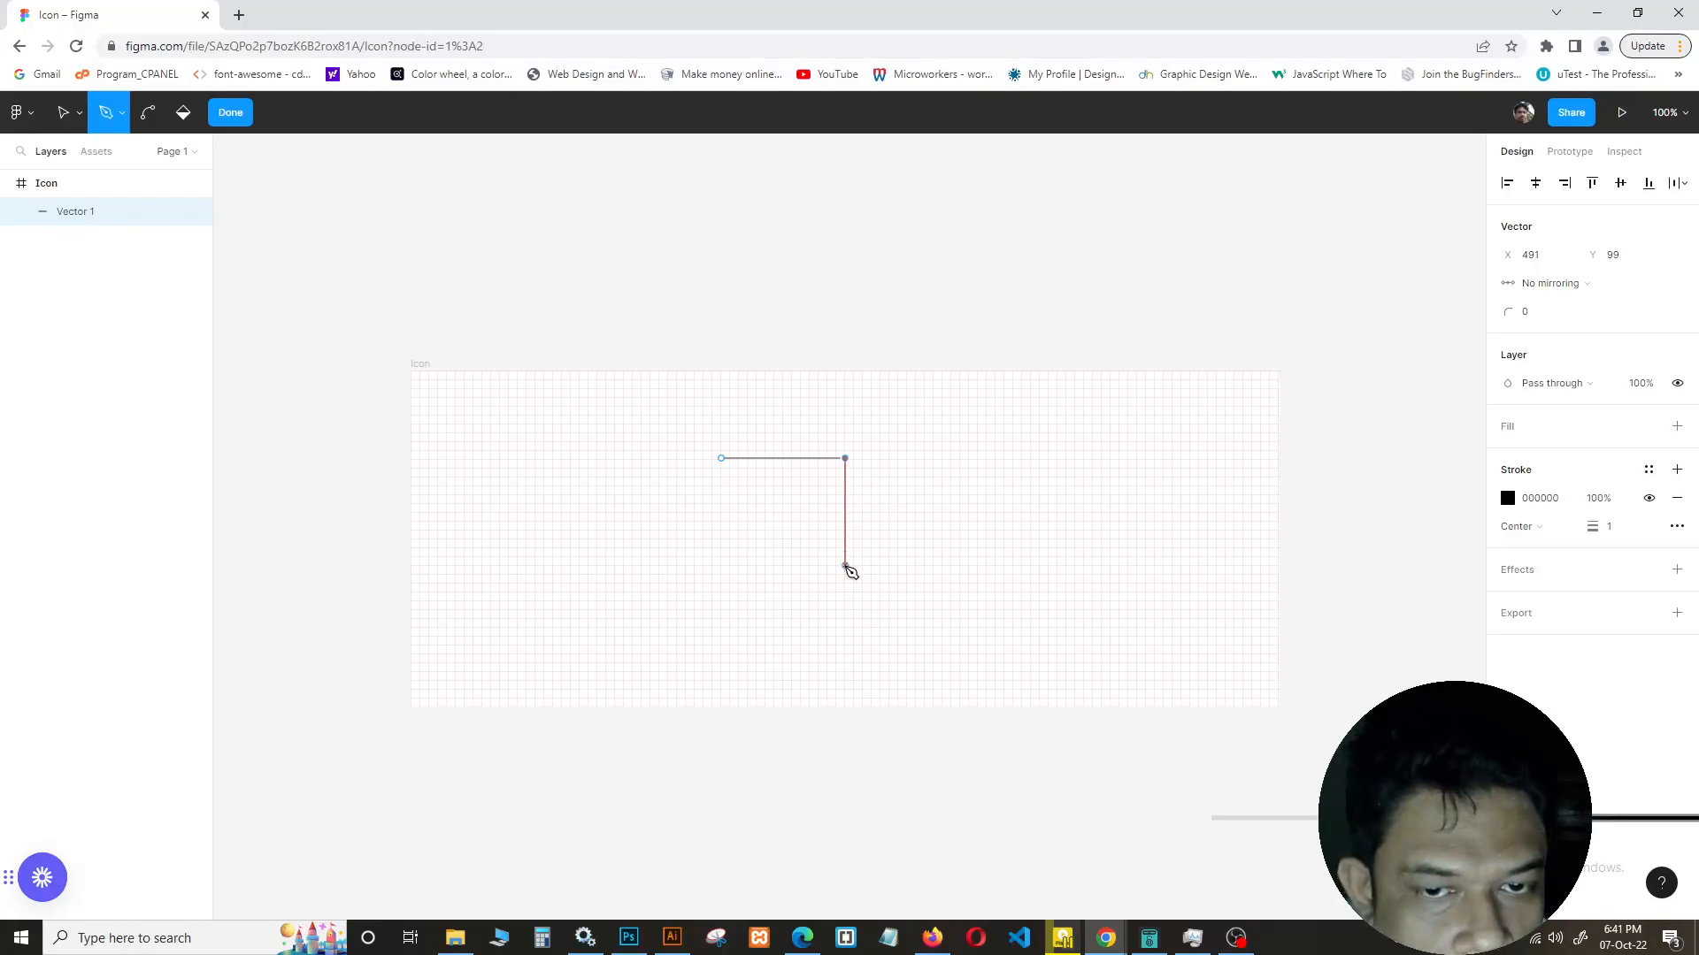
left_click(845, 566)
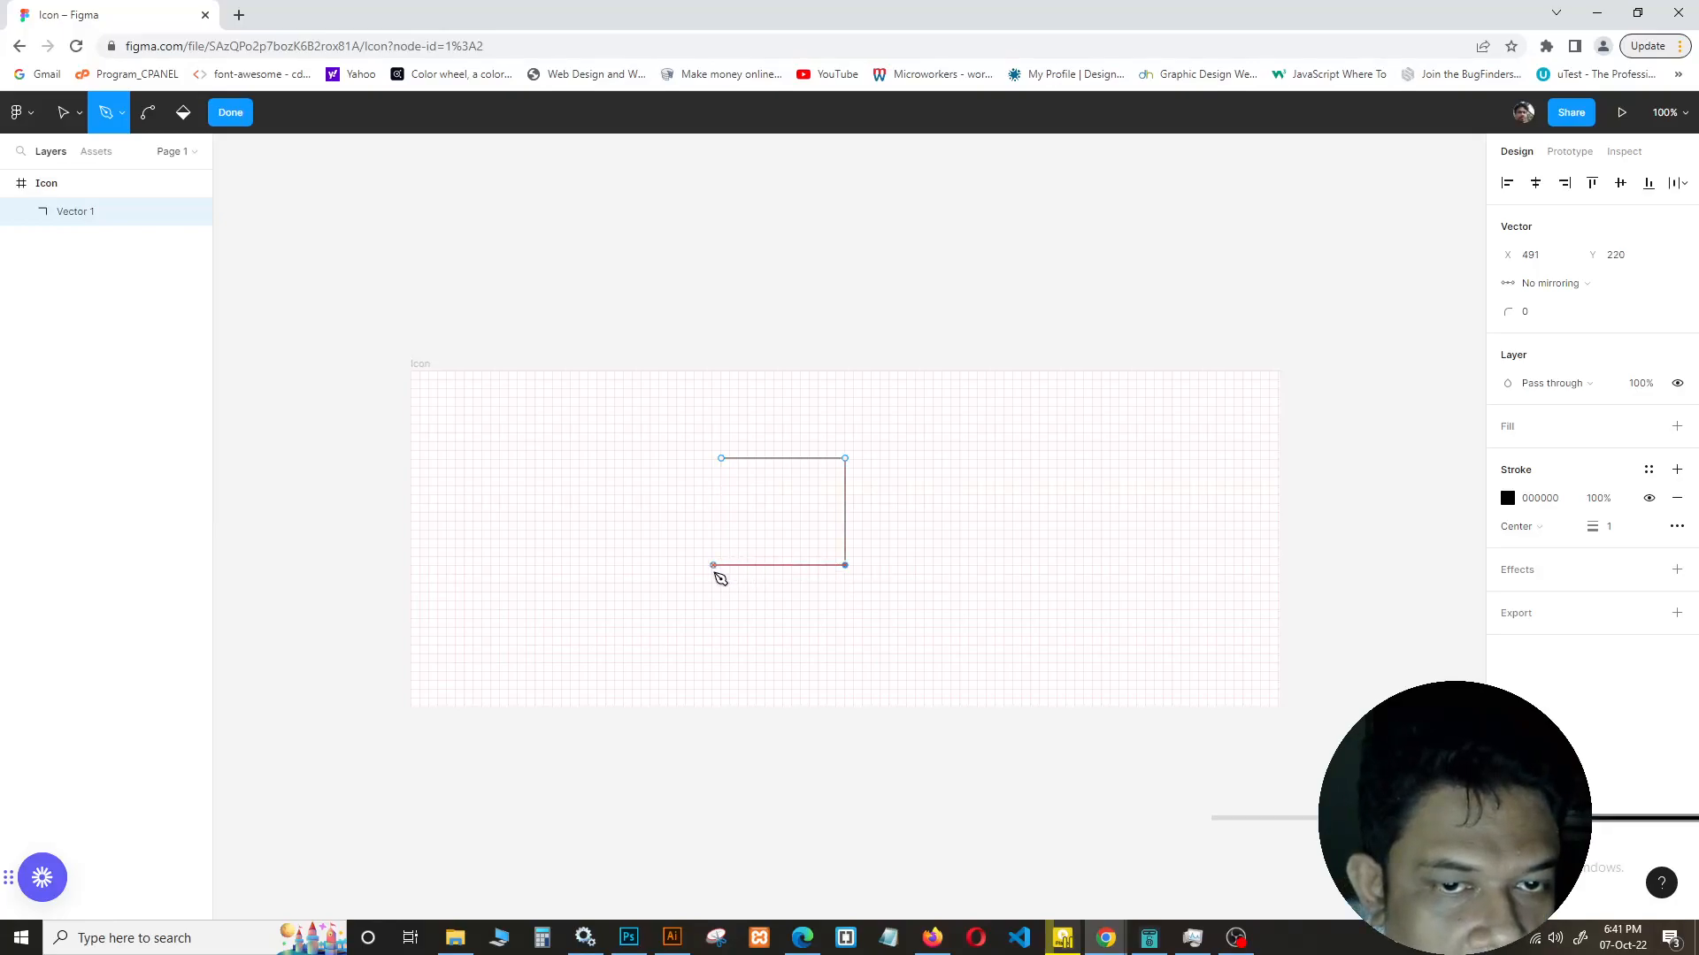
left_click(721, 566)
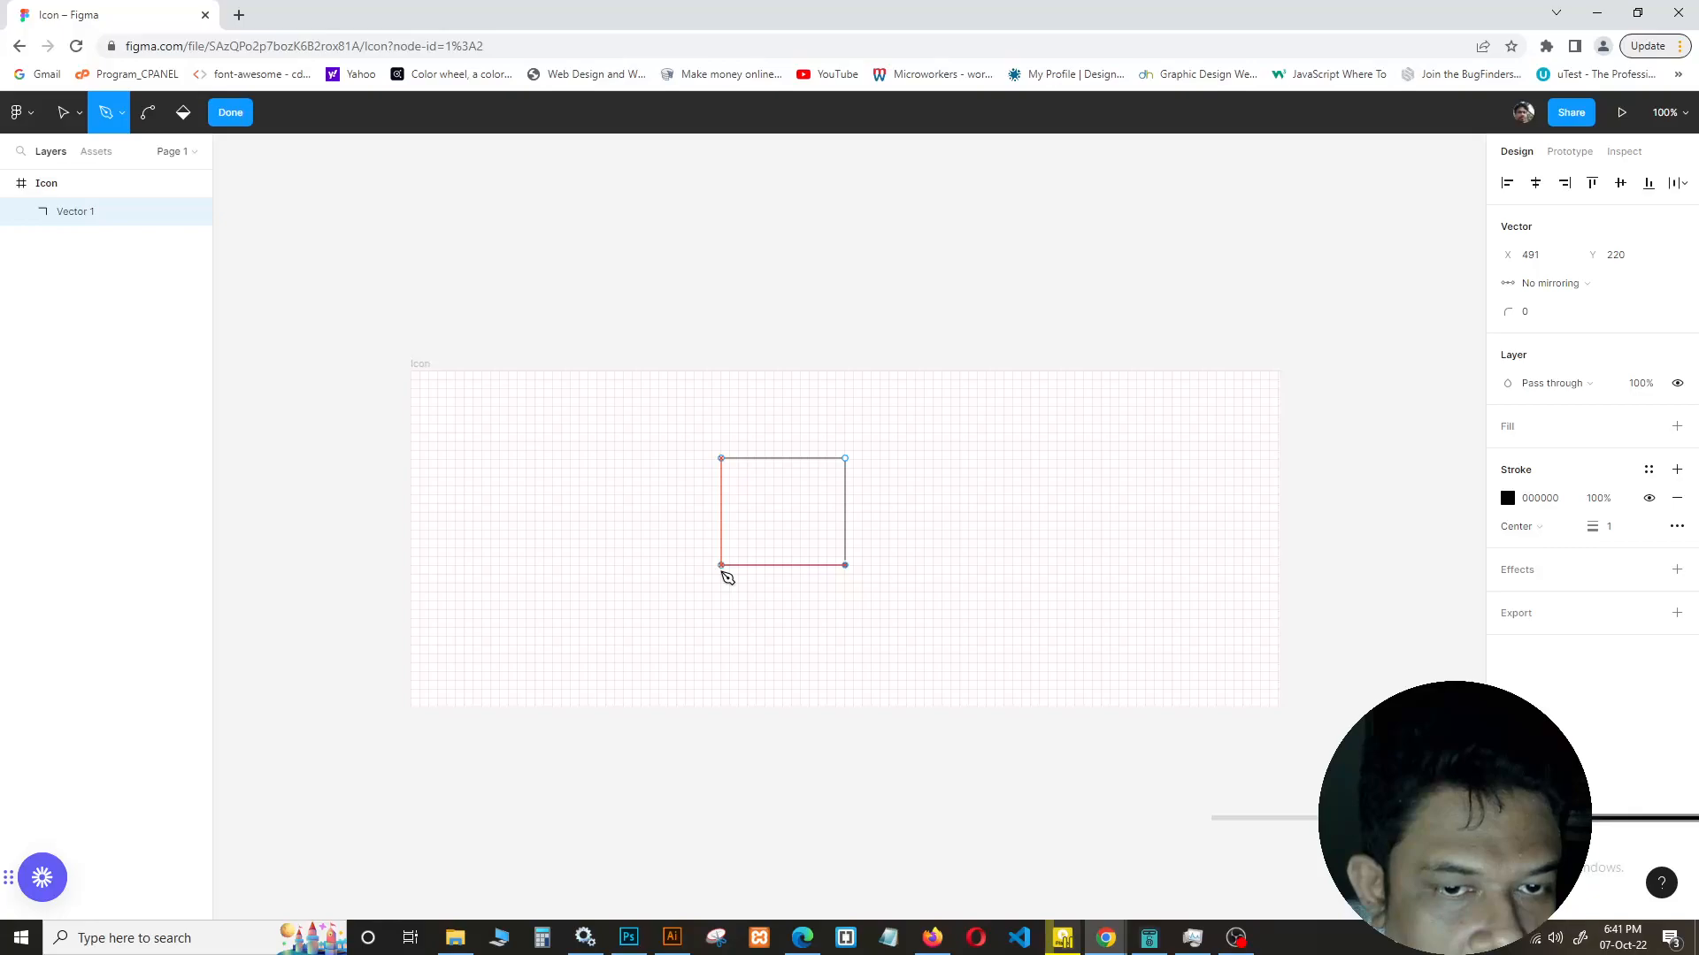
left_click(721, 570)
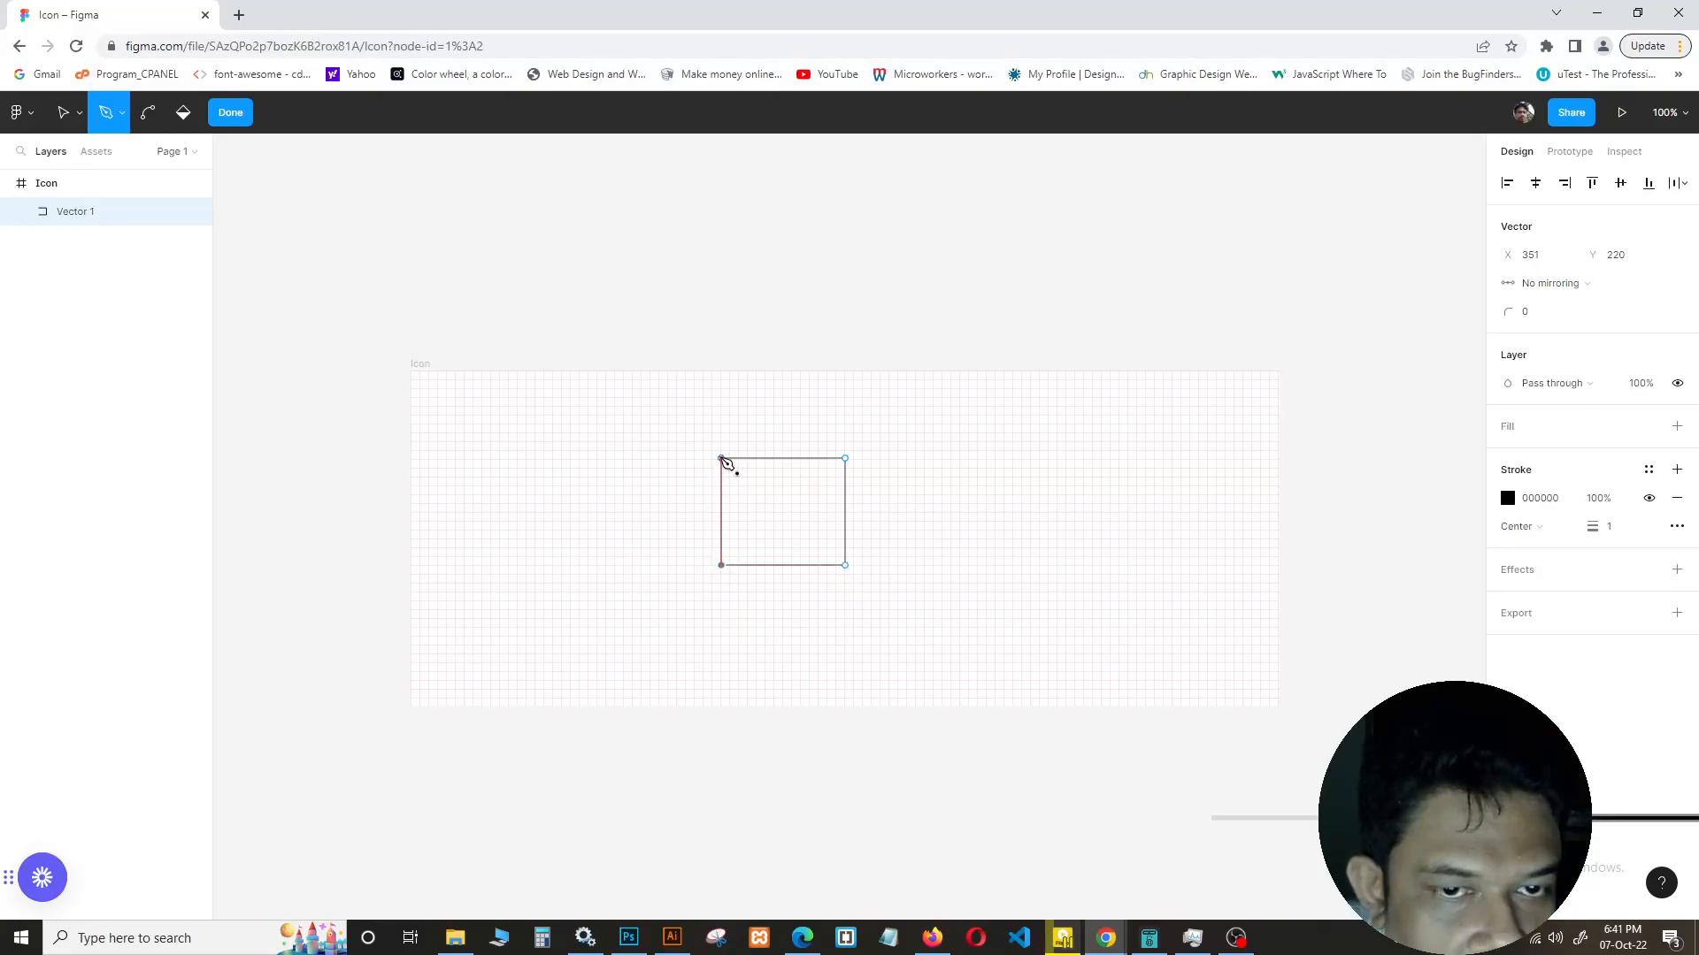
left_click(721, 459)
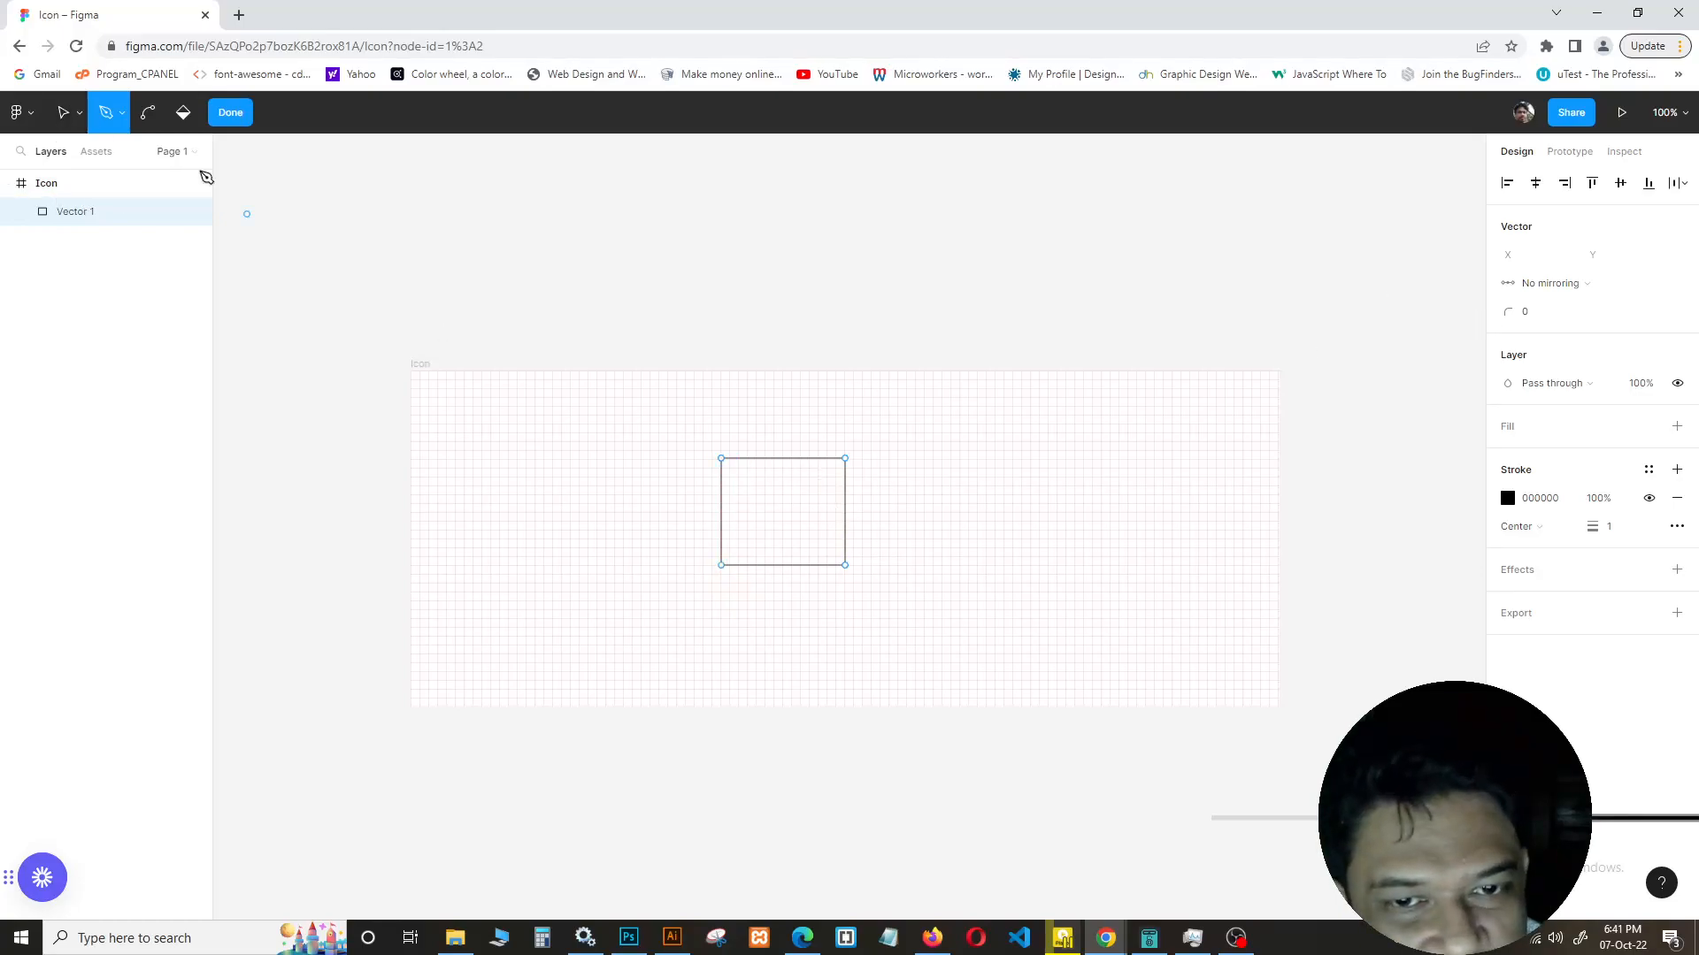
left_click(62, 113)
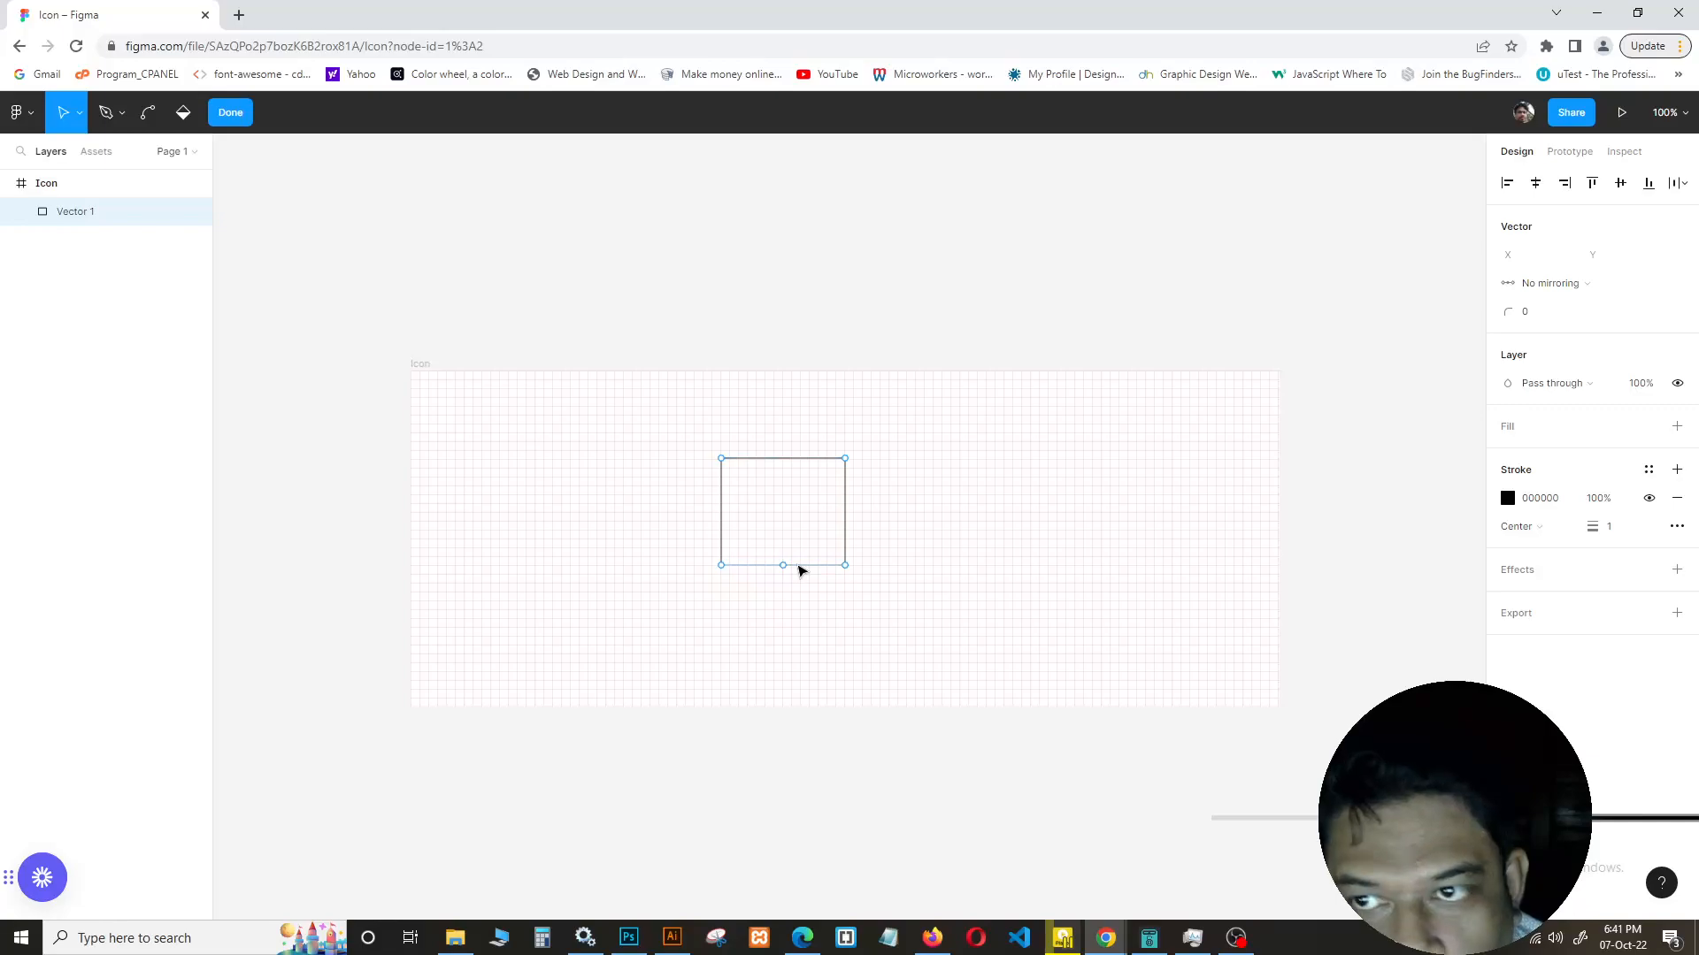
left_click(799, 568)
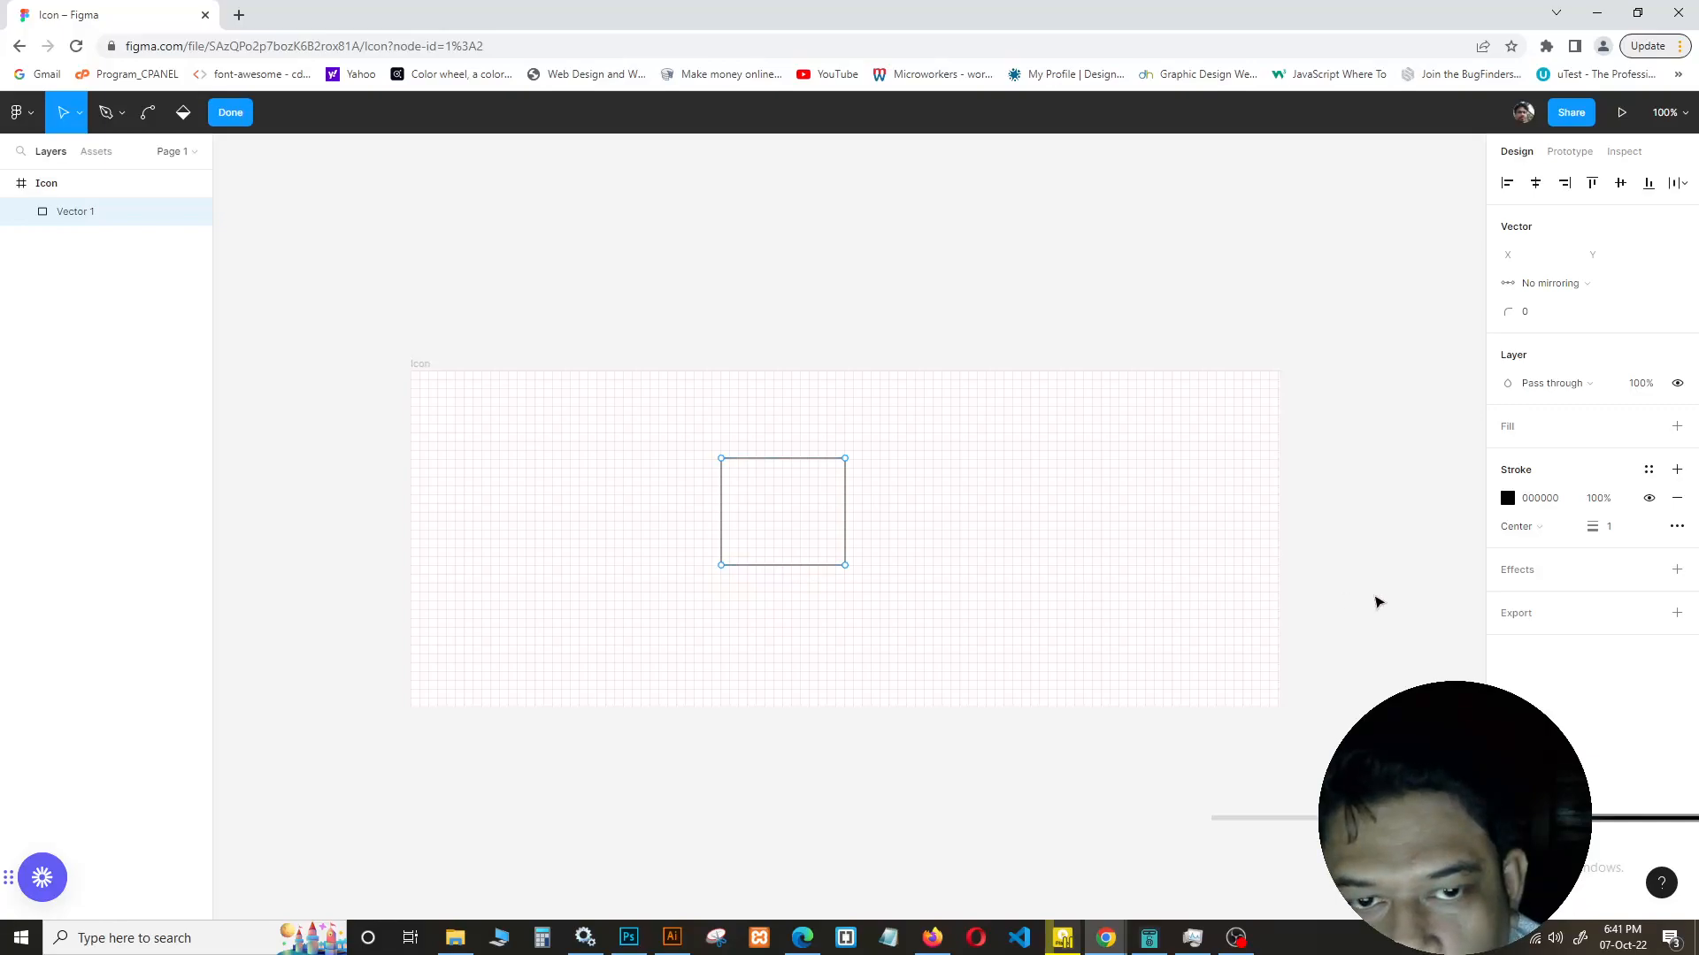
key("Escape")
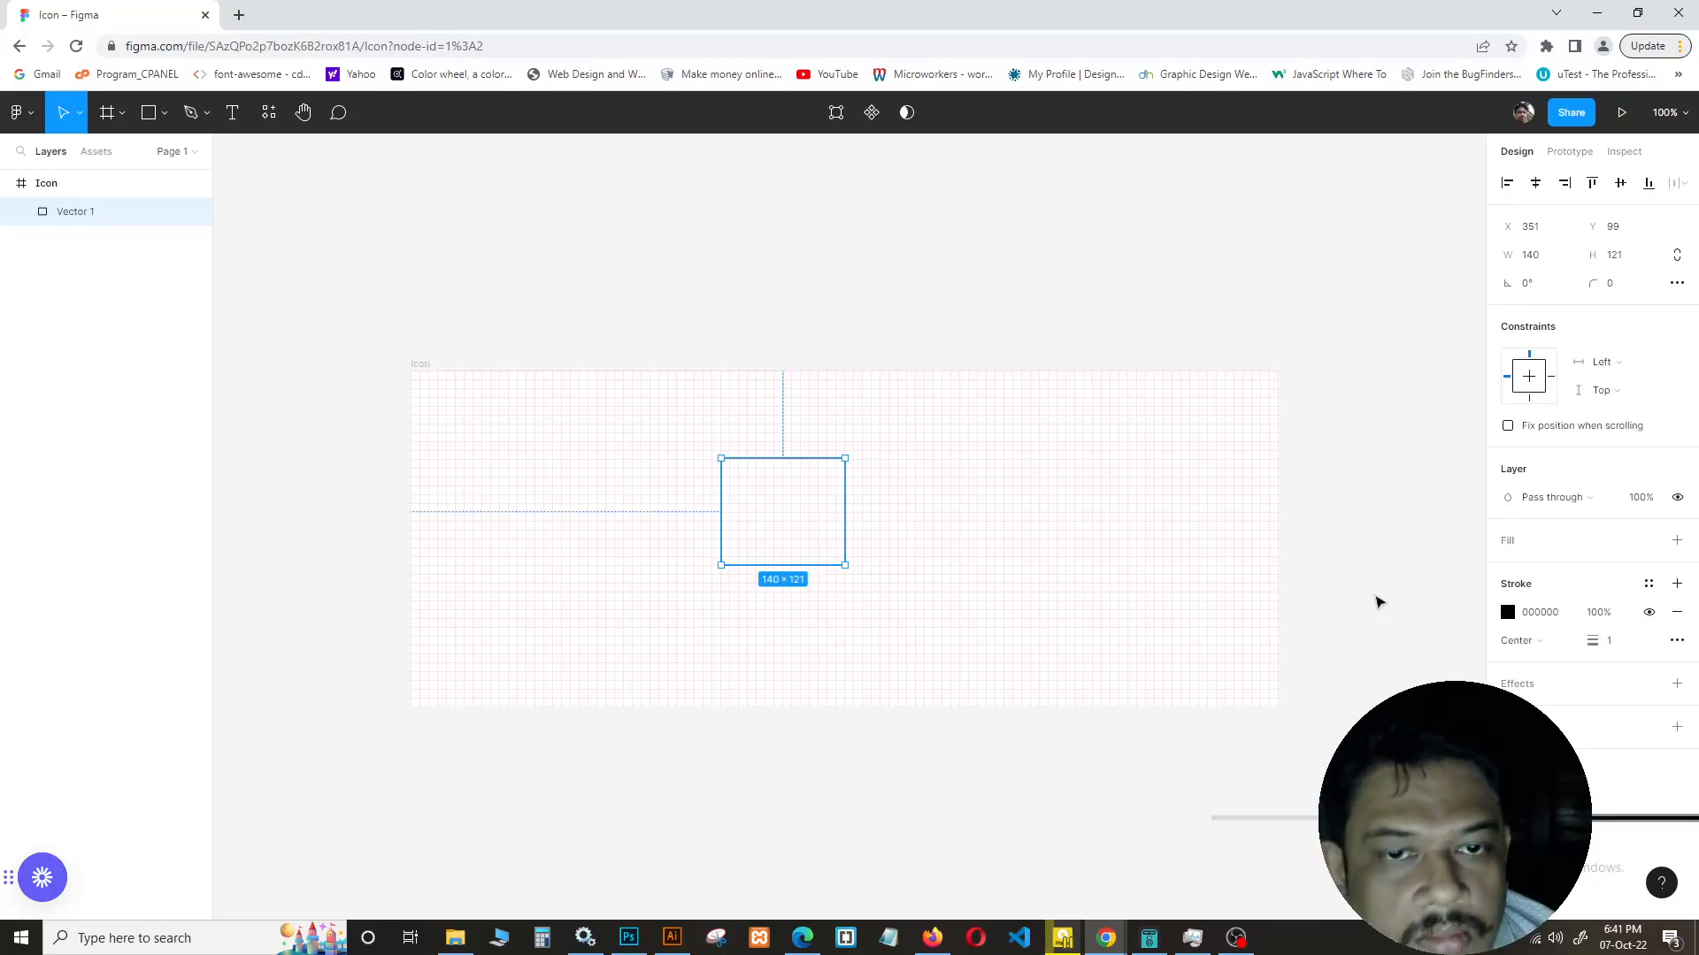
key("Return")
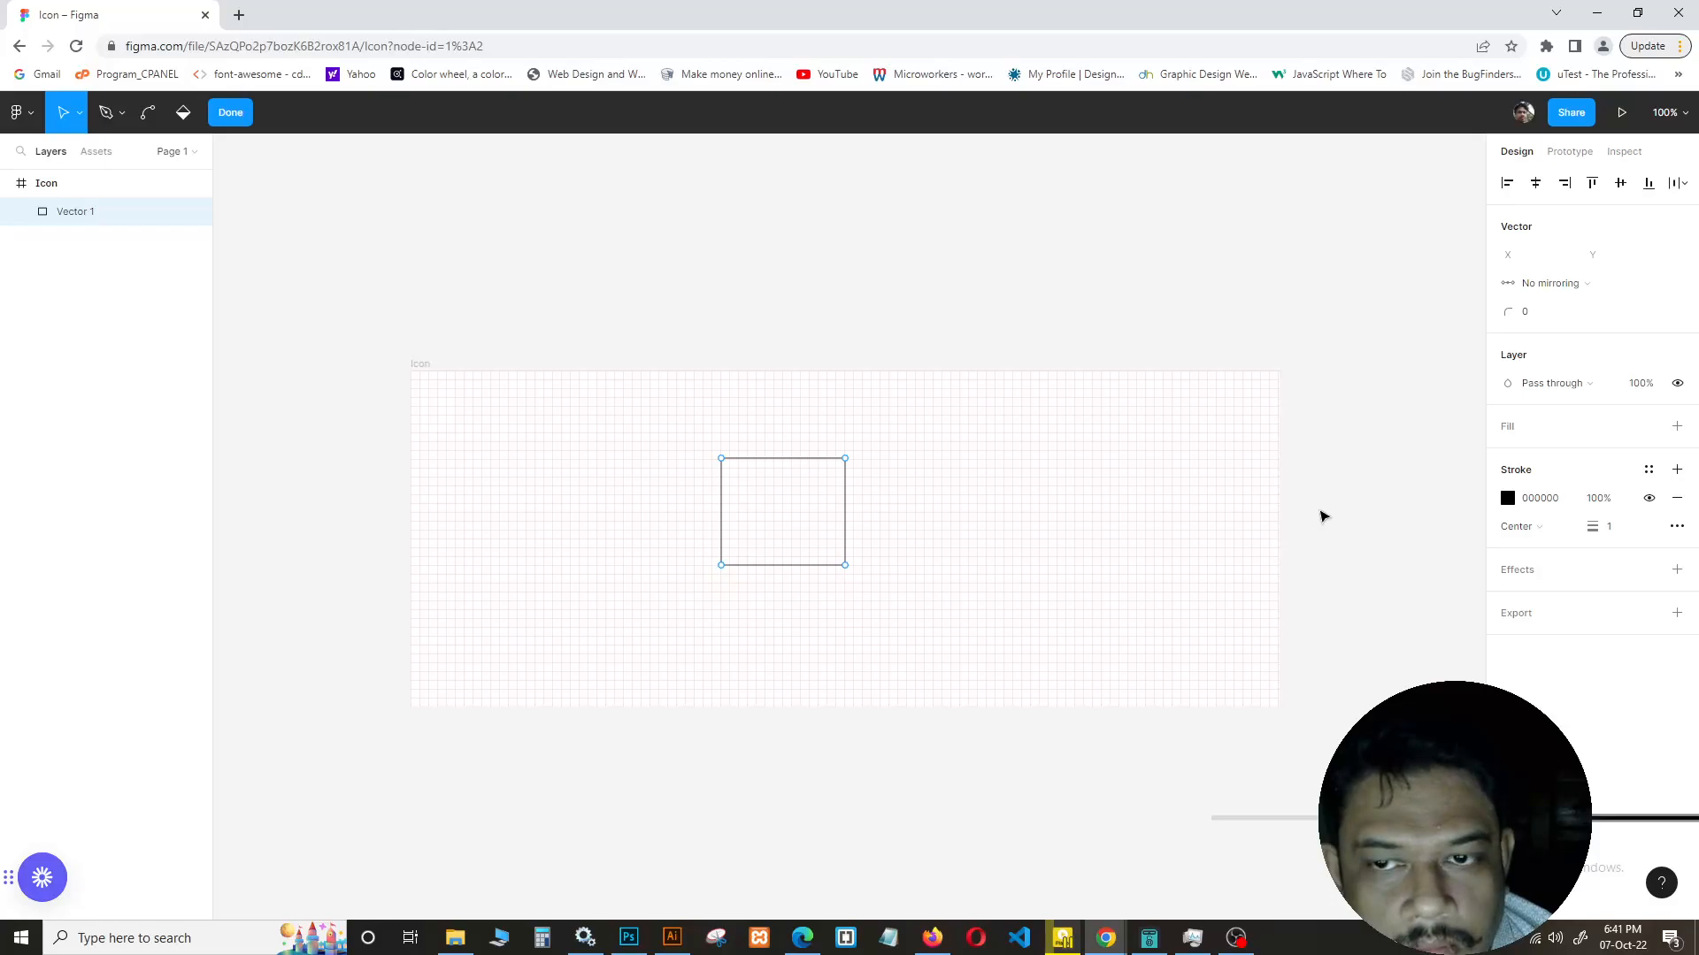
key("Escape")
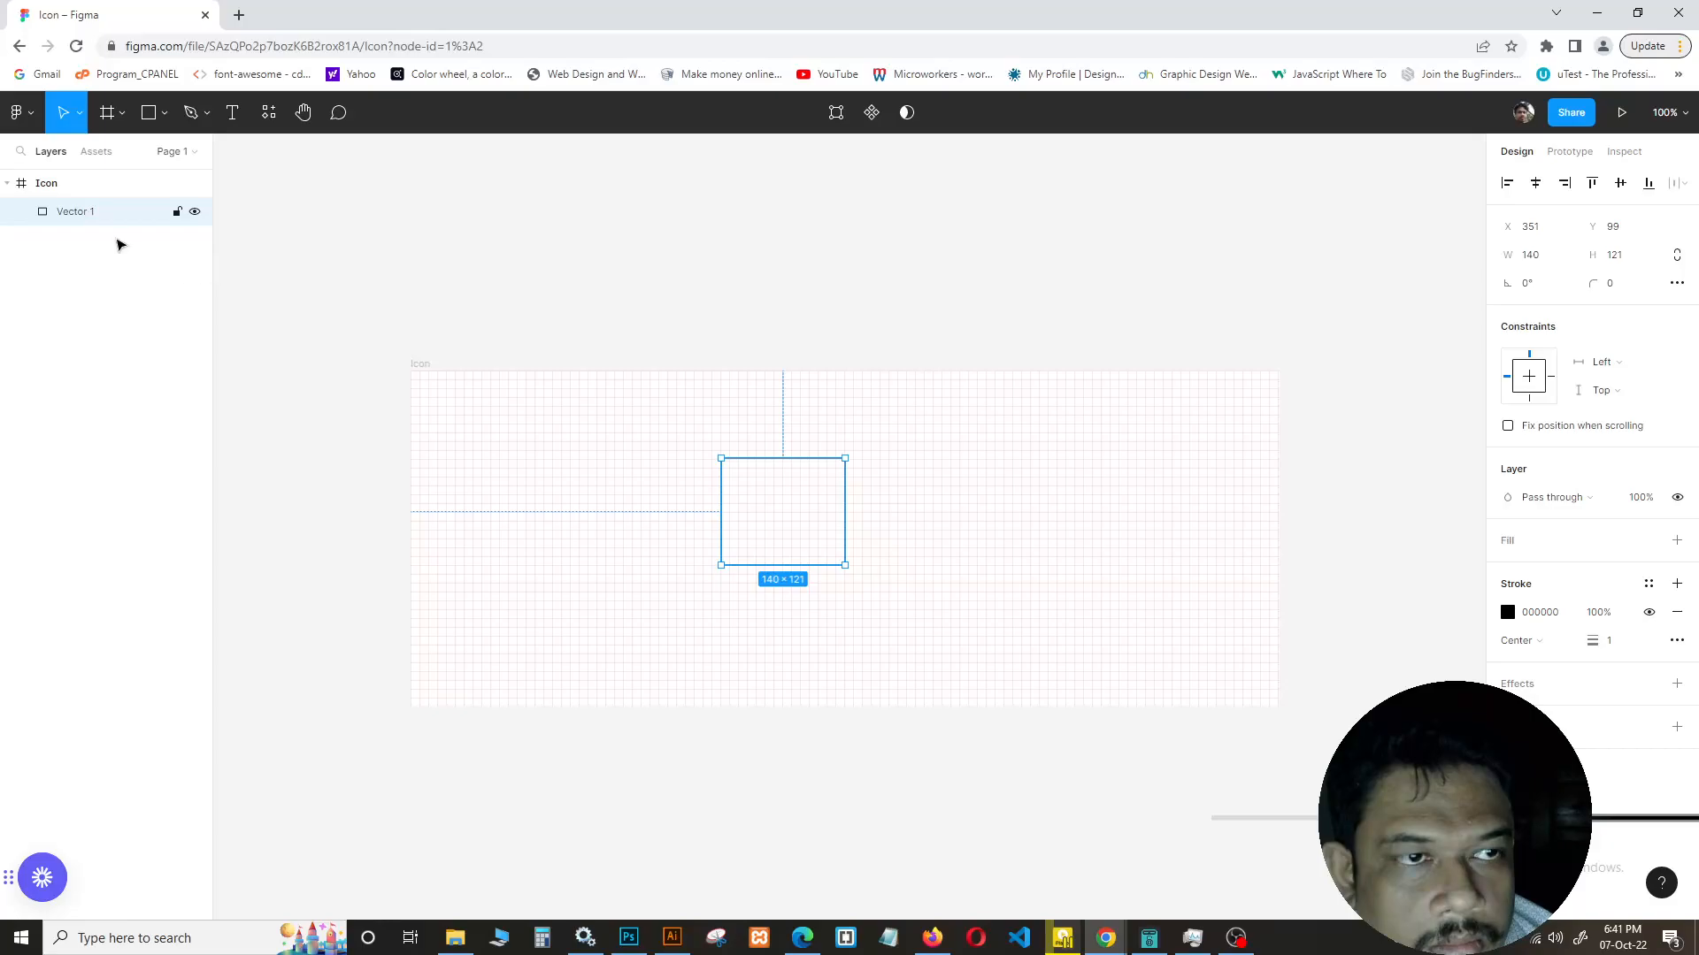
left_click(51, 187)
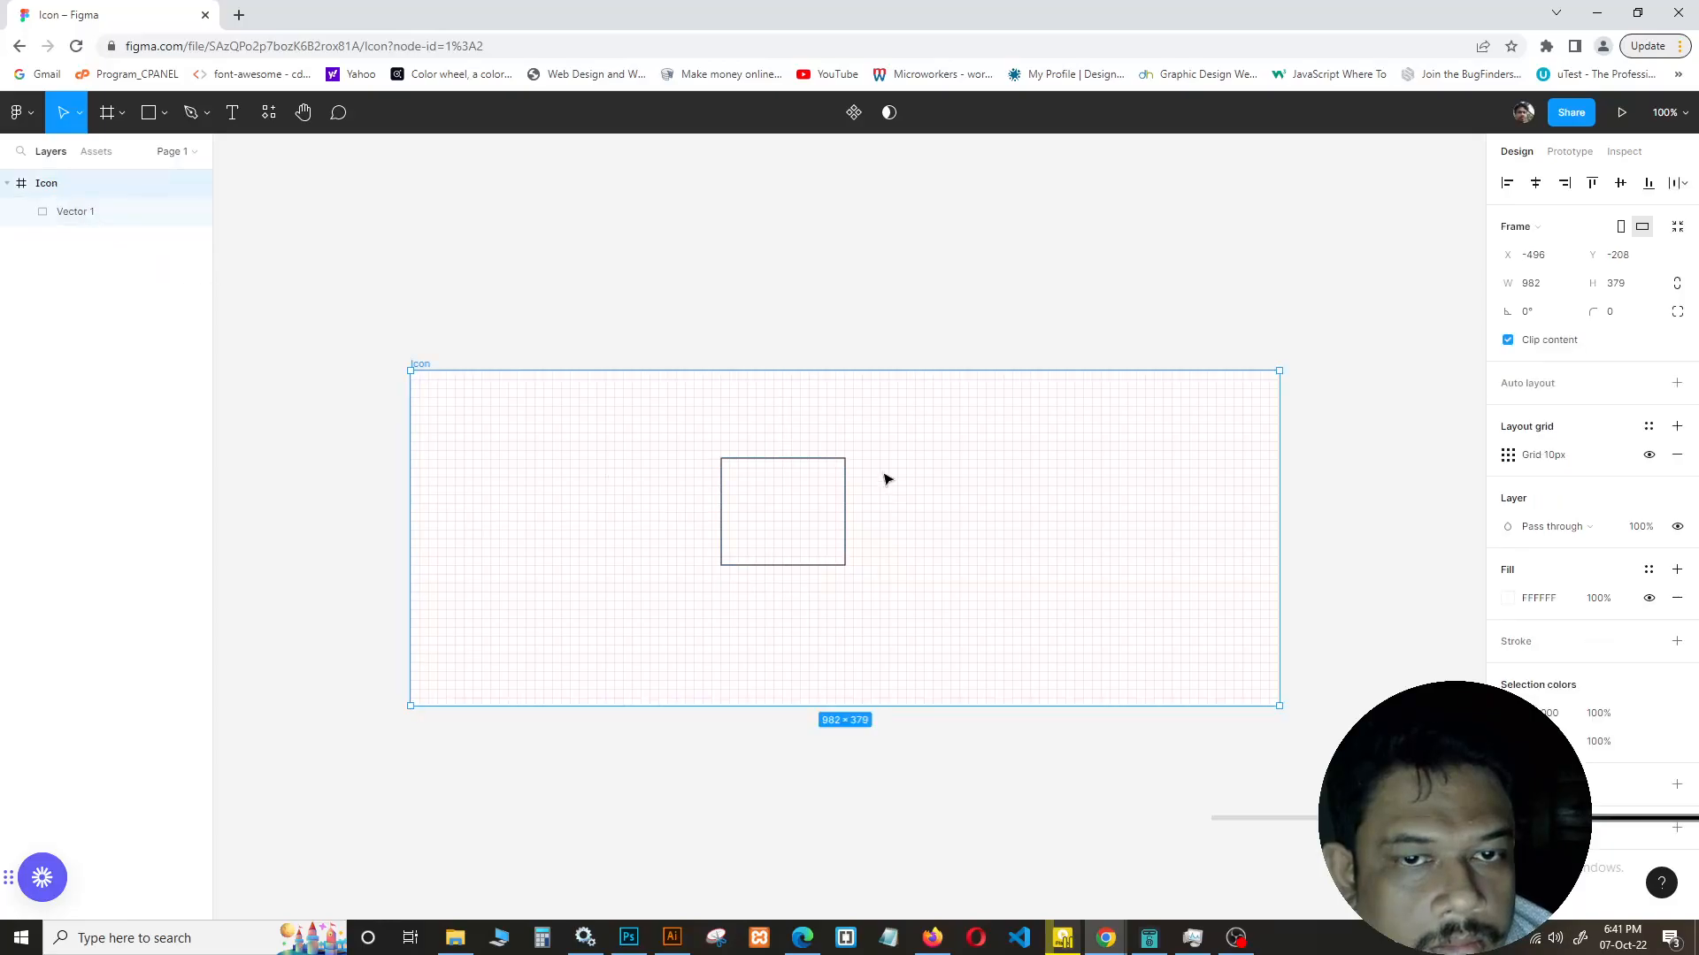
Set the rectangle's height to 140 to make it a square
left_click(808, 459)
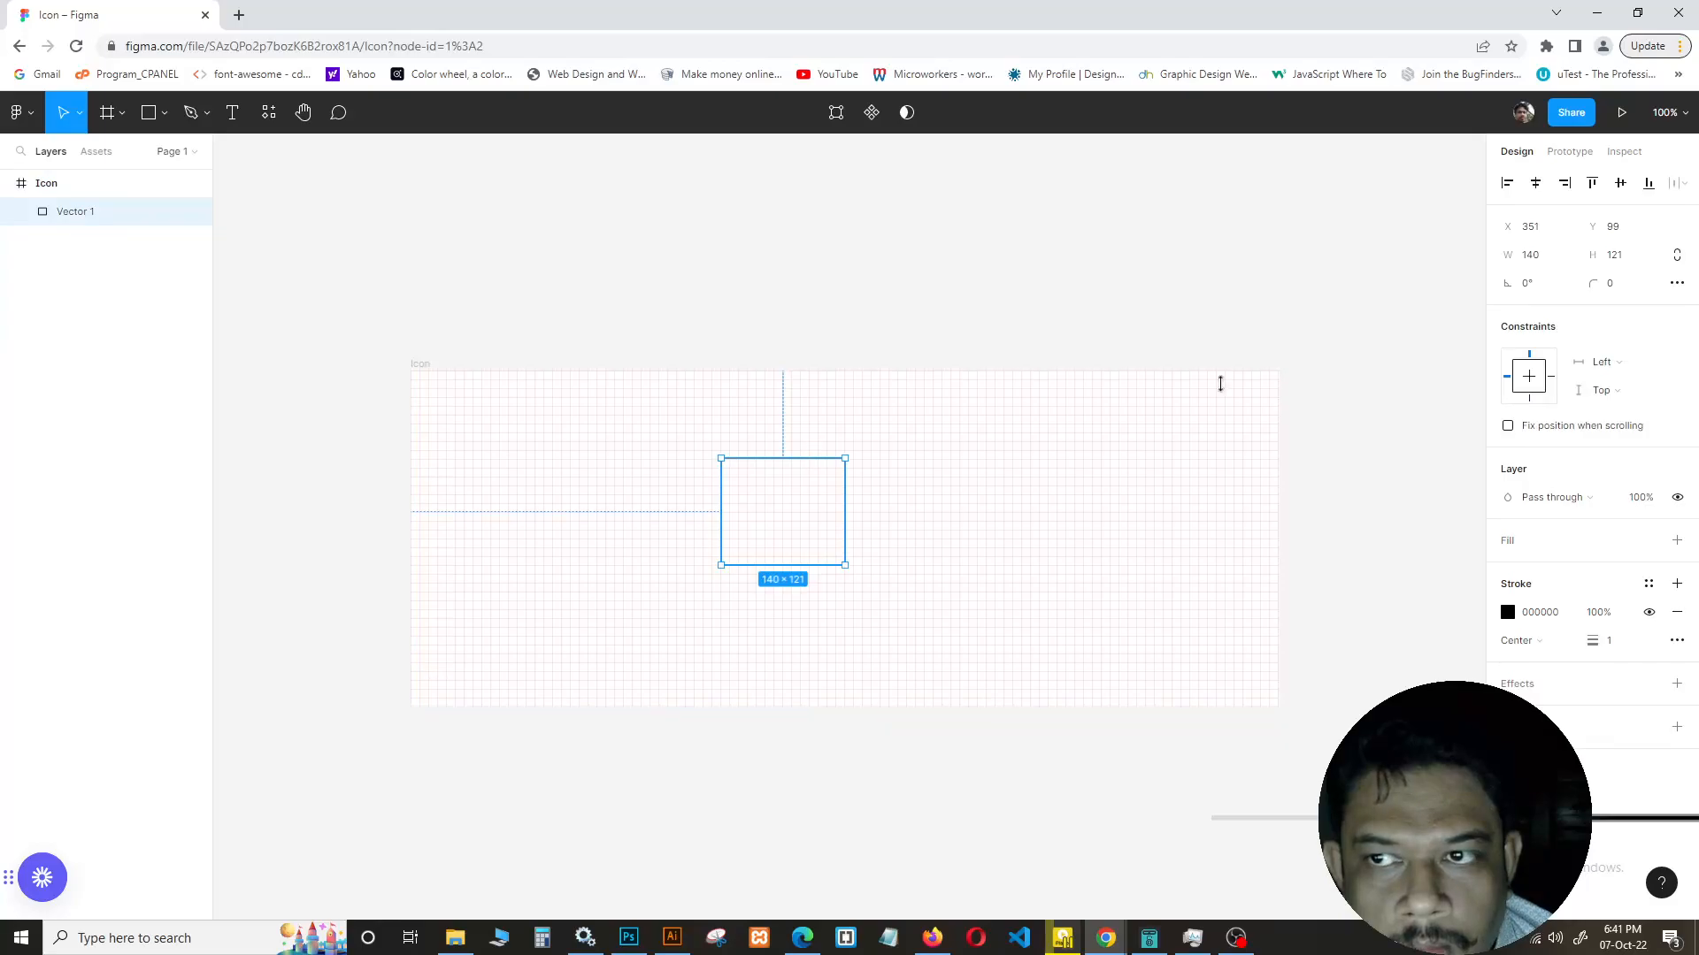
left_click(1612, 264)
left_click(1641, 248)
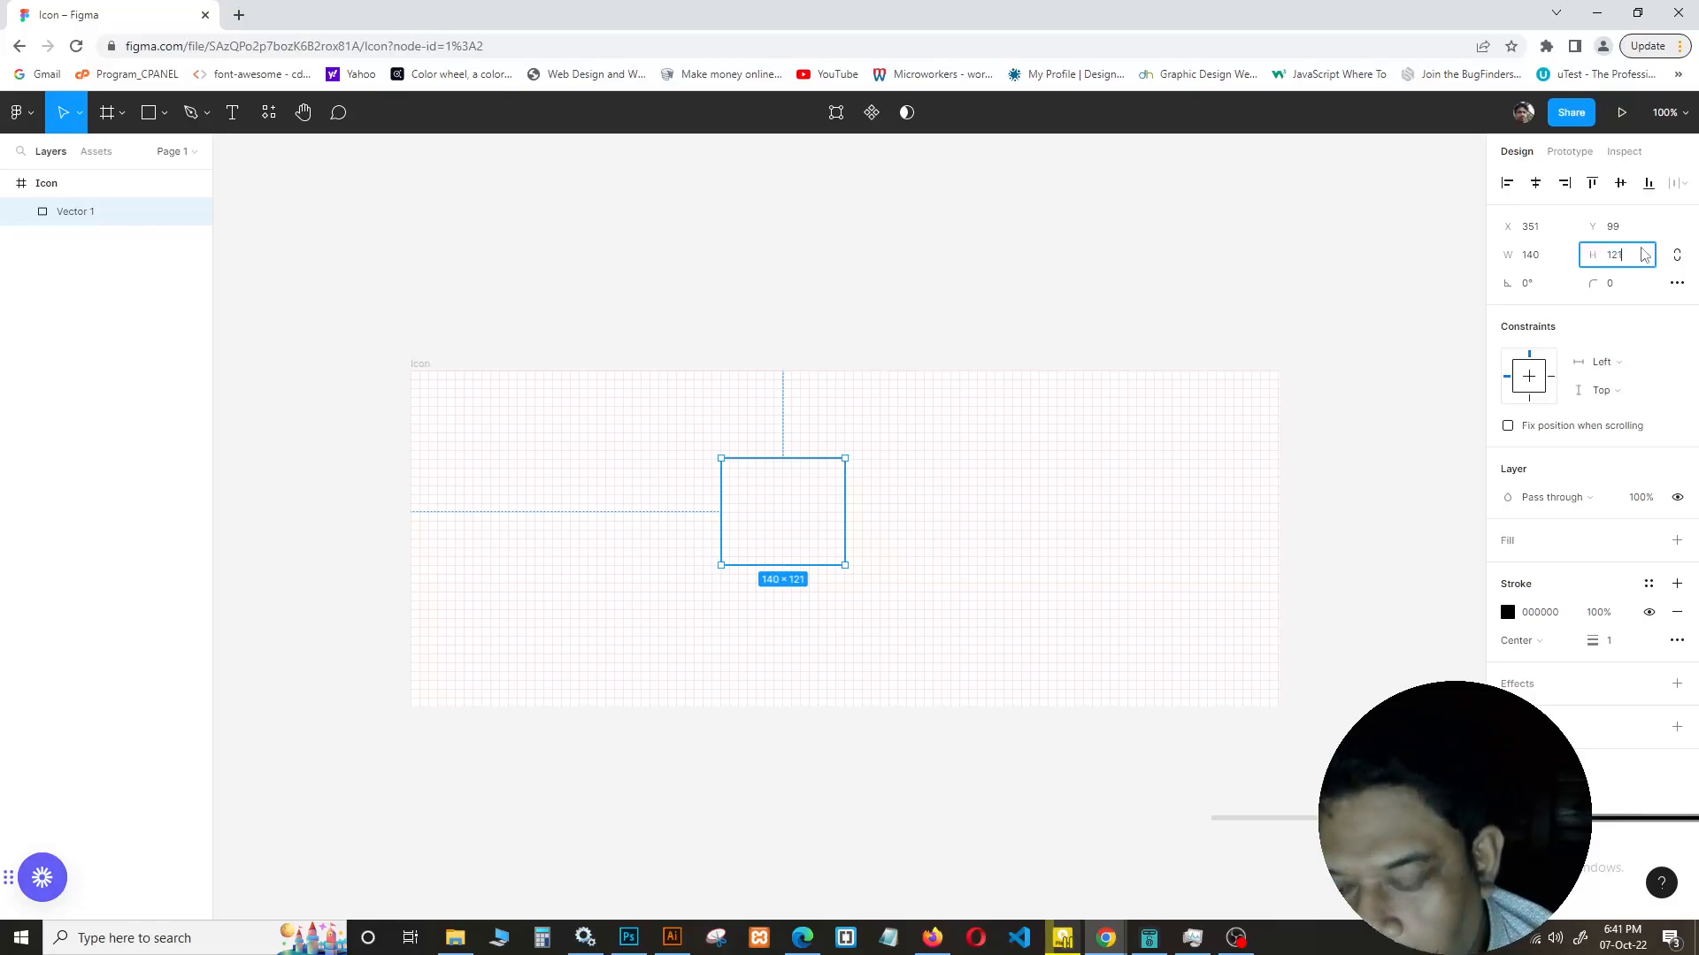
type("140")
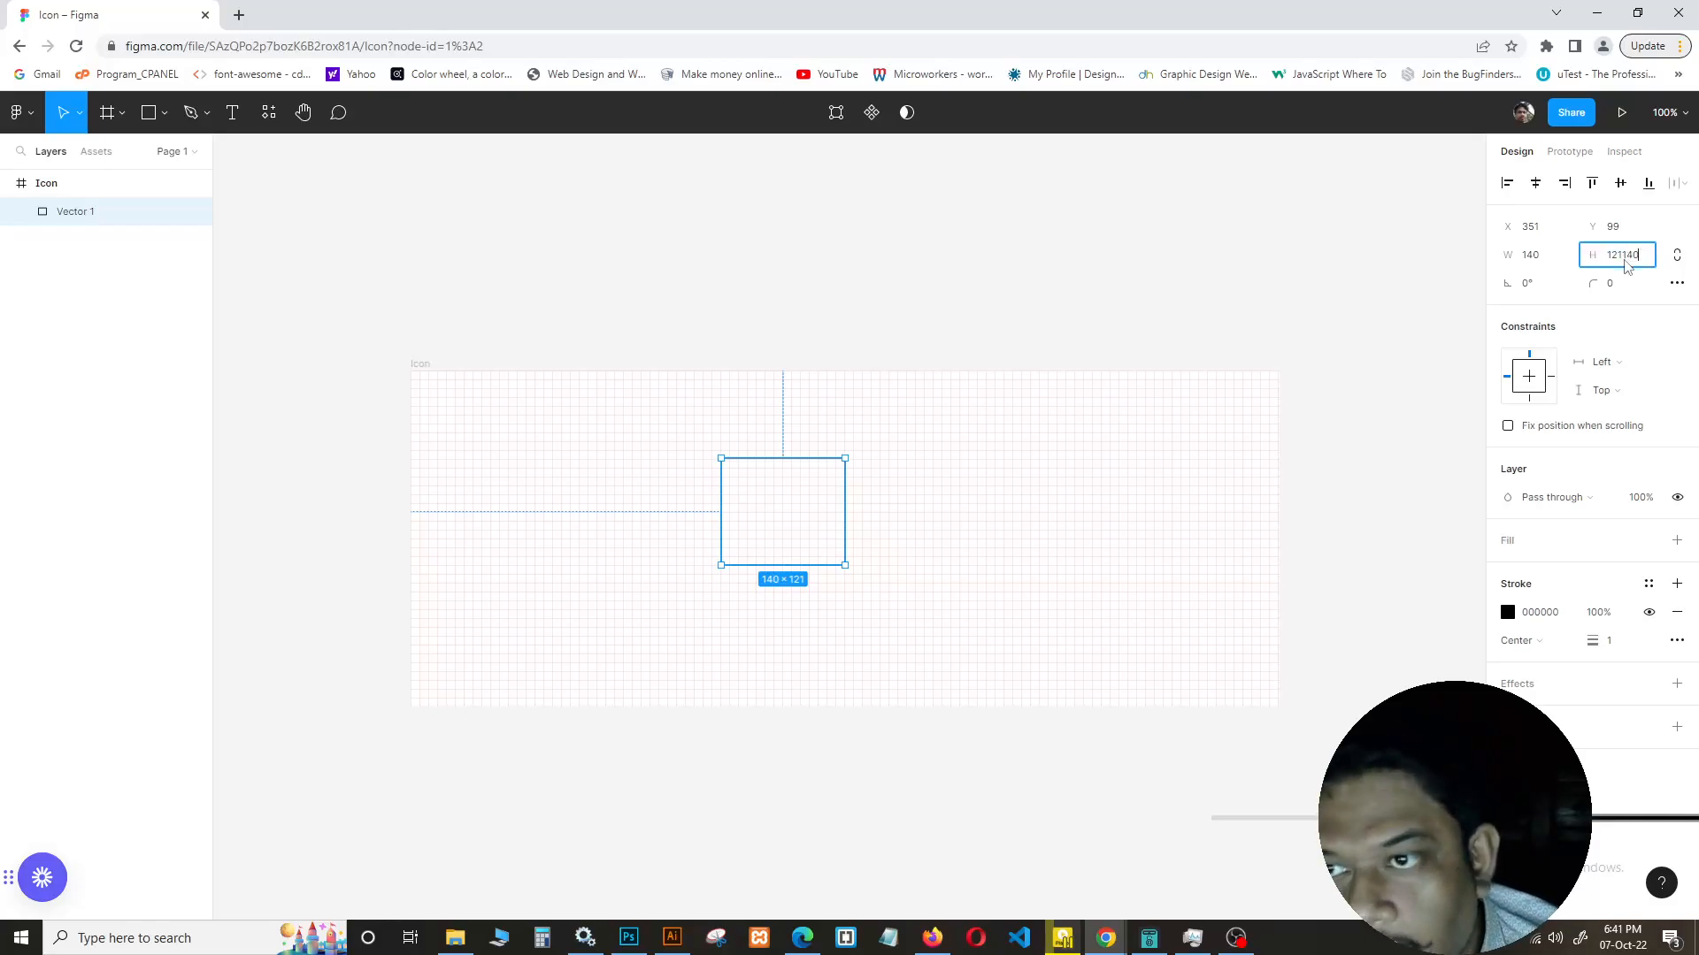
key("BackSpace")
key("BackSpace")
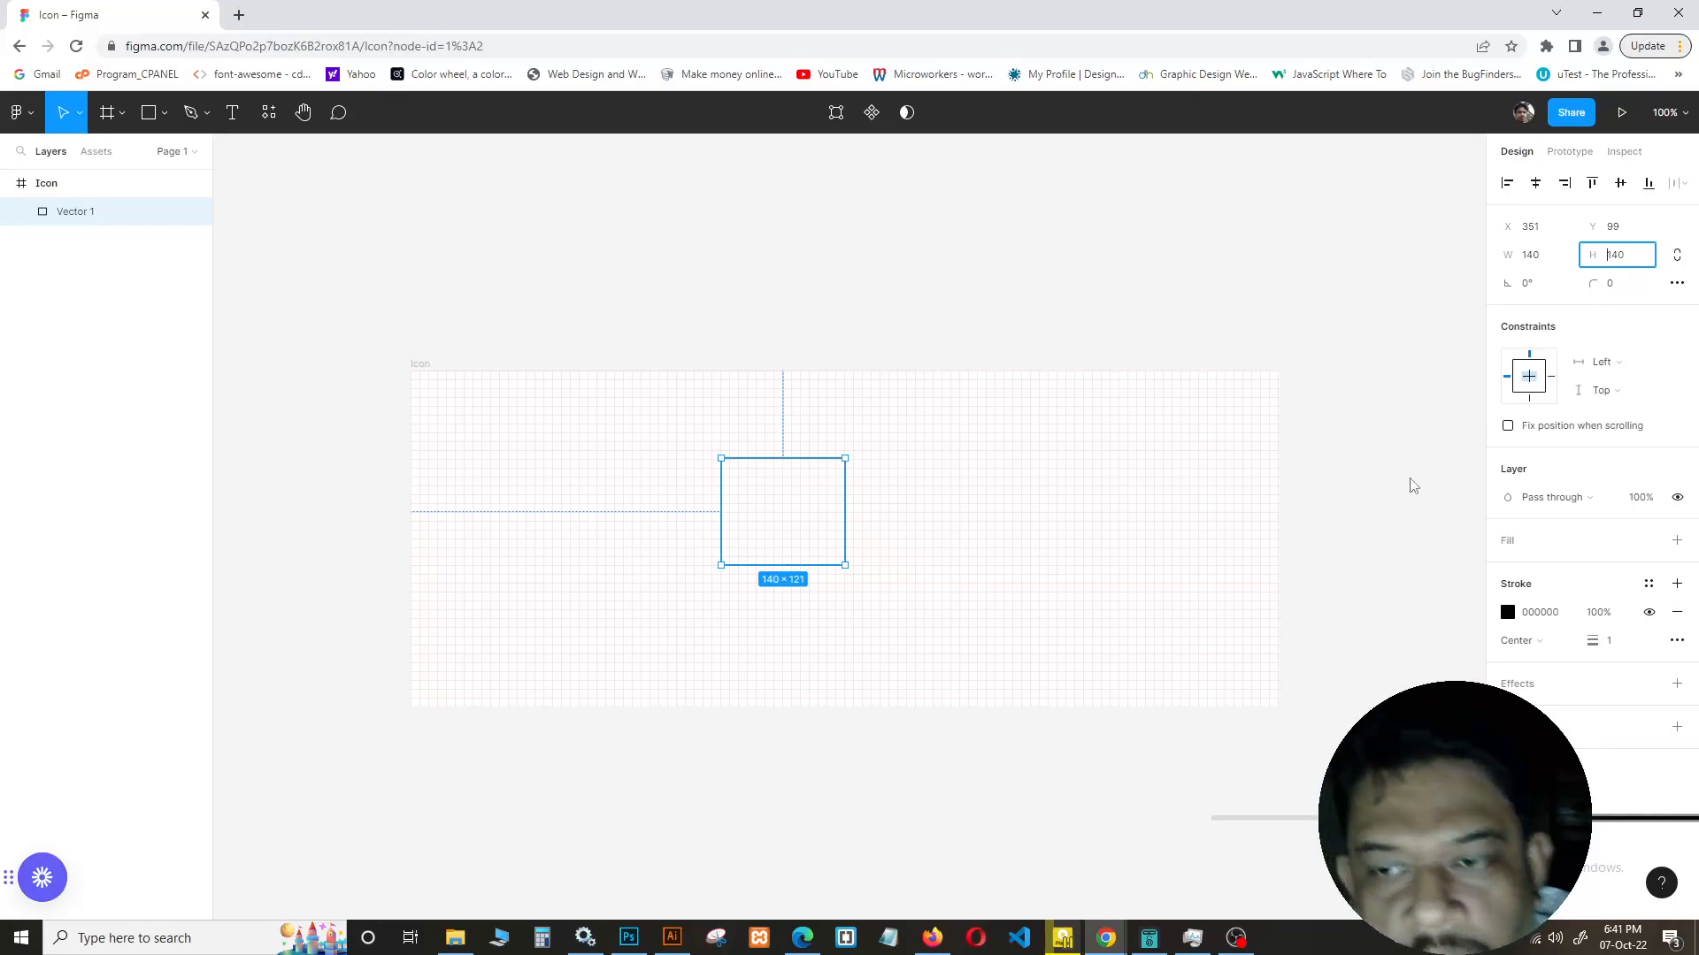
left_click(1393, 494)
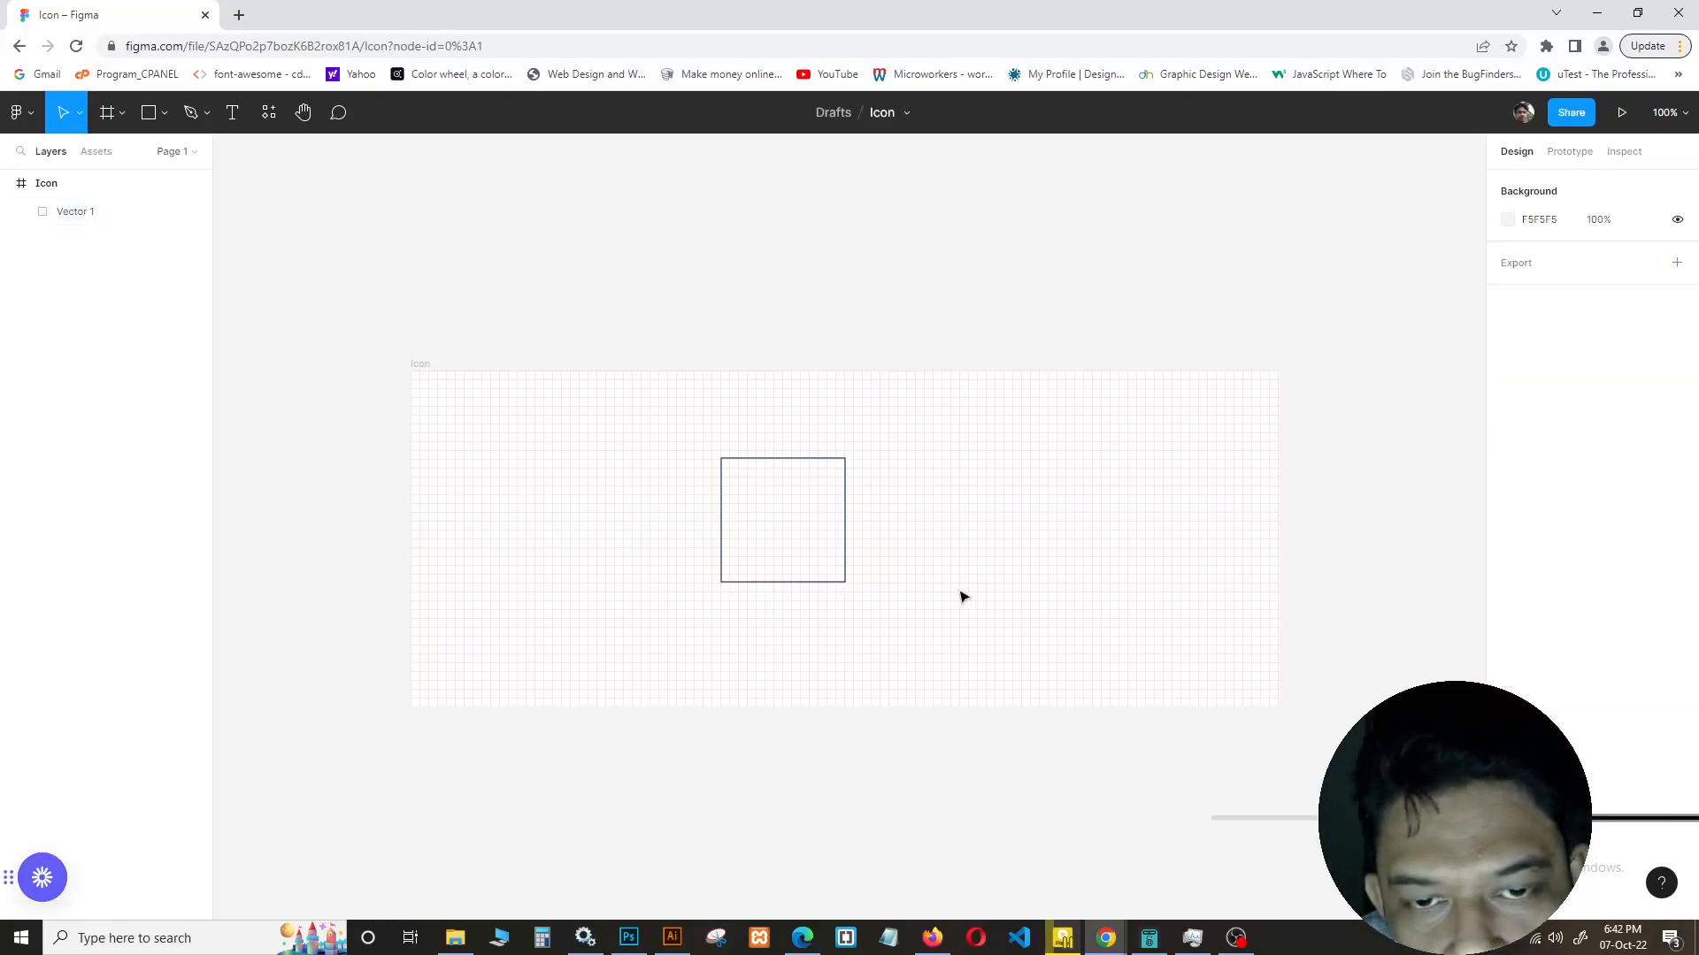
Set the square's stroke width to 3
left_click(838, 587)
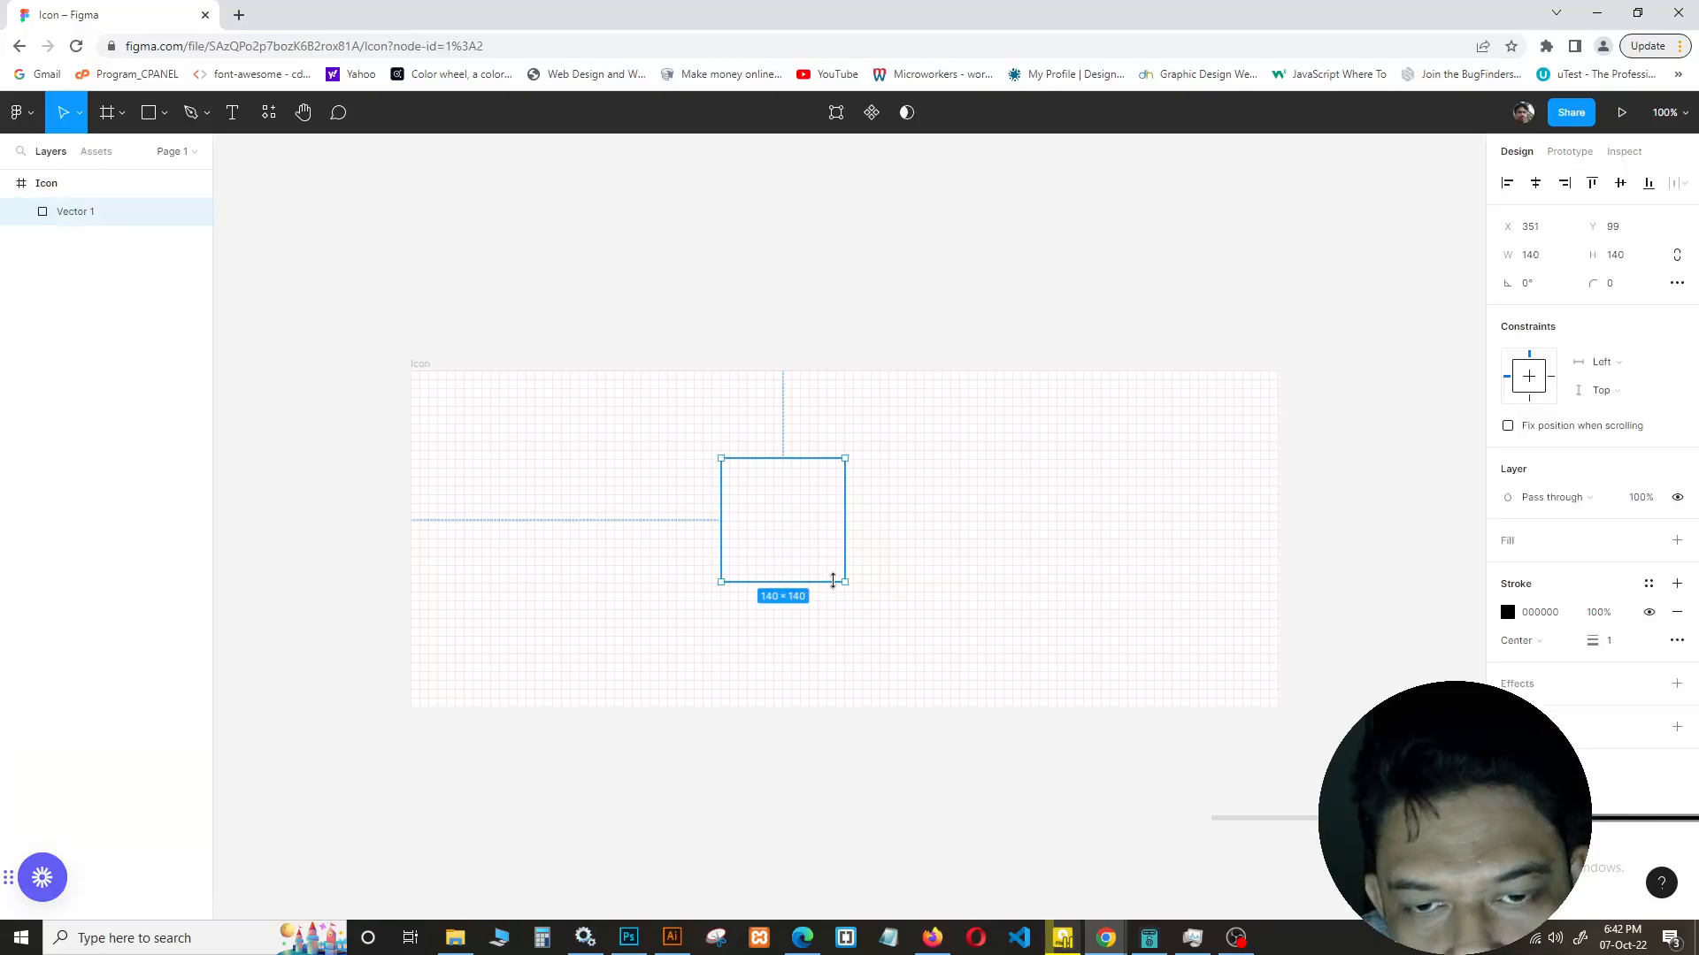
left_click(1624, 649)
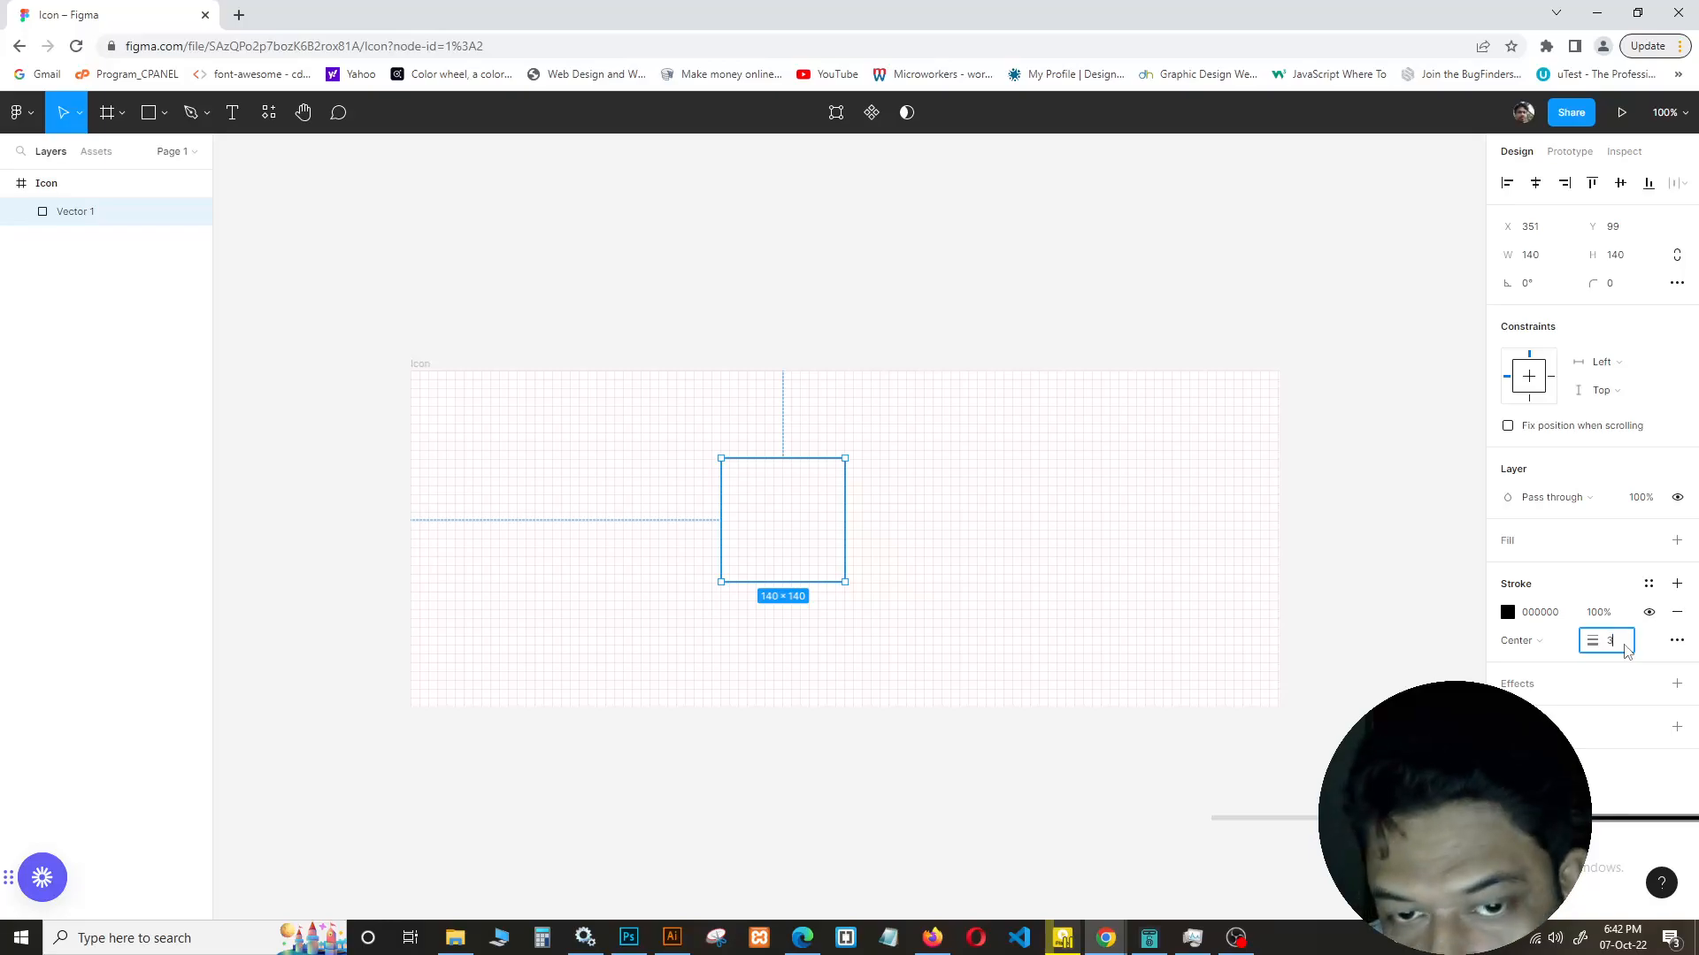
type("3")
key("Return")
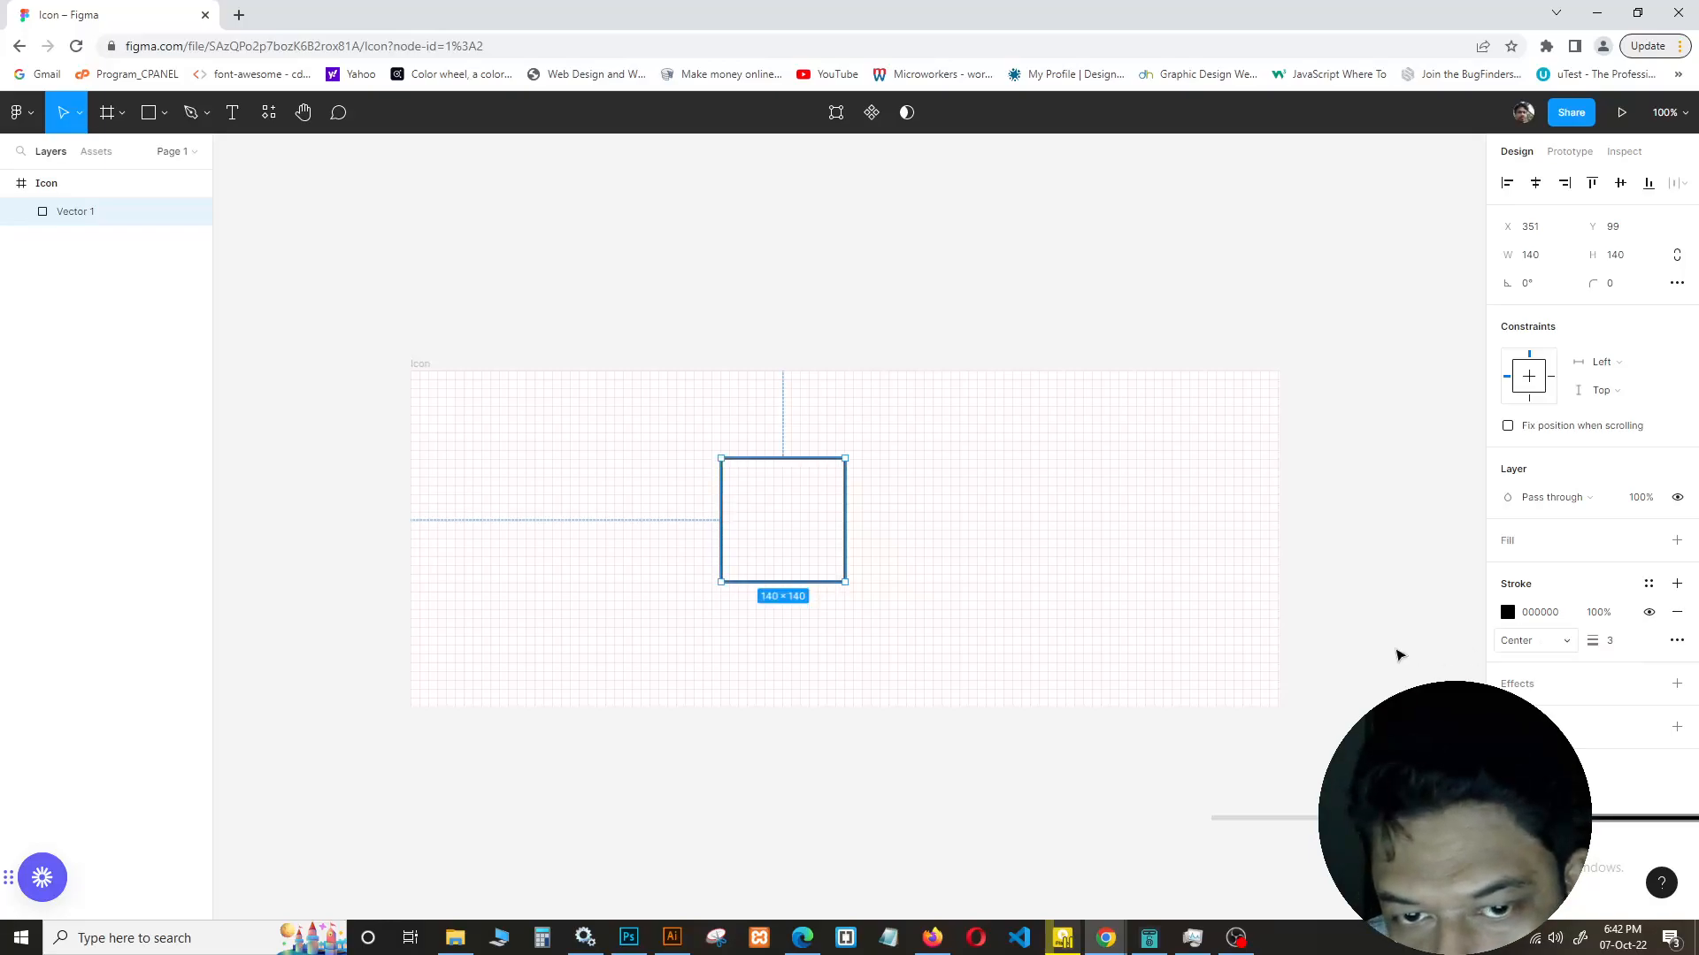
left_click(1389, 653)
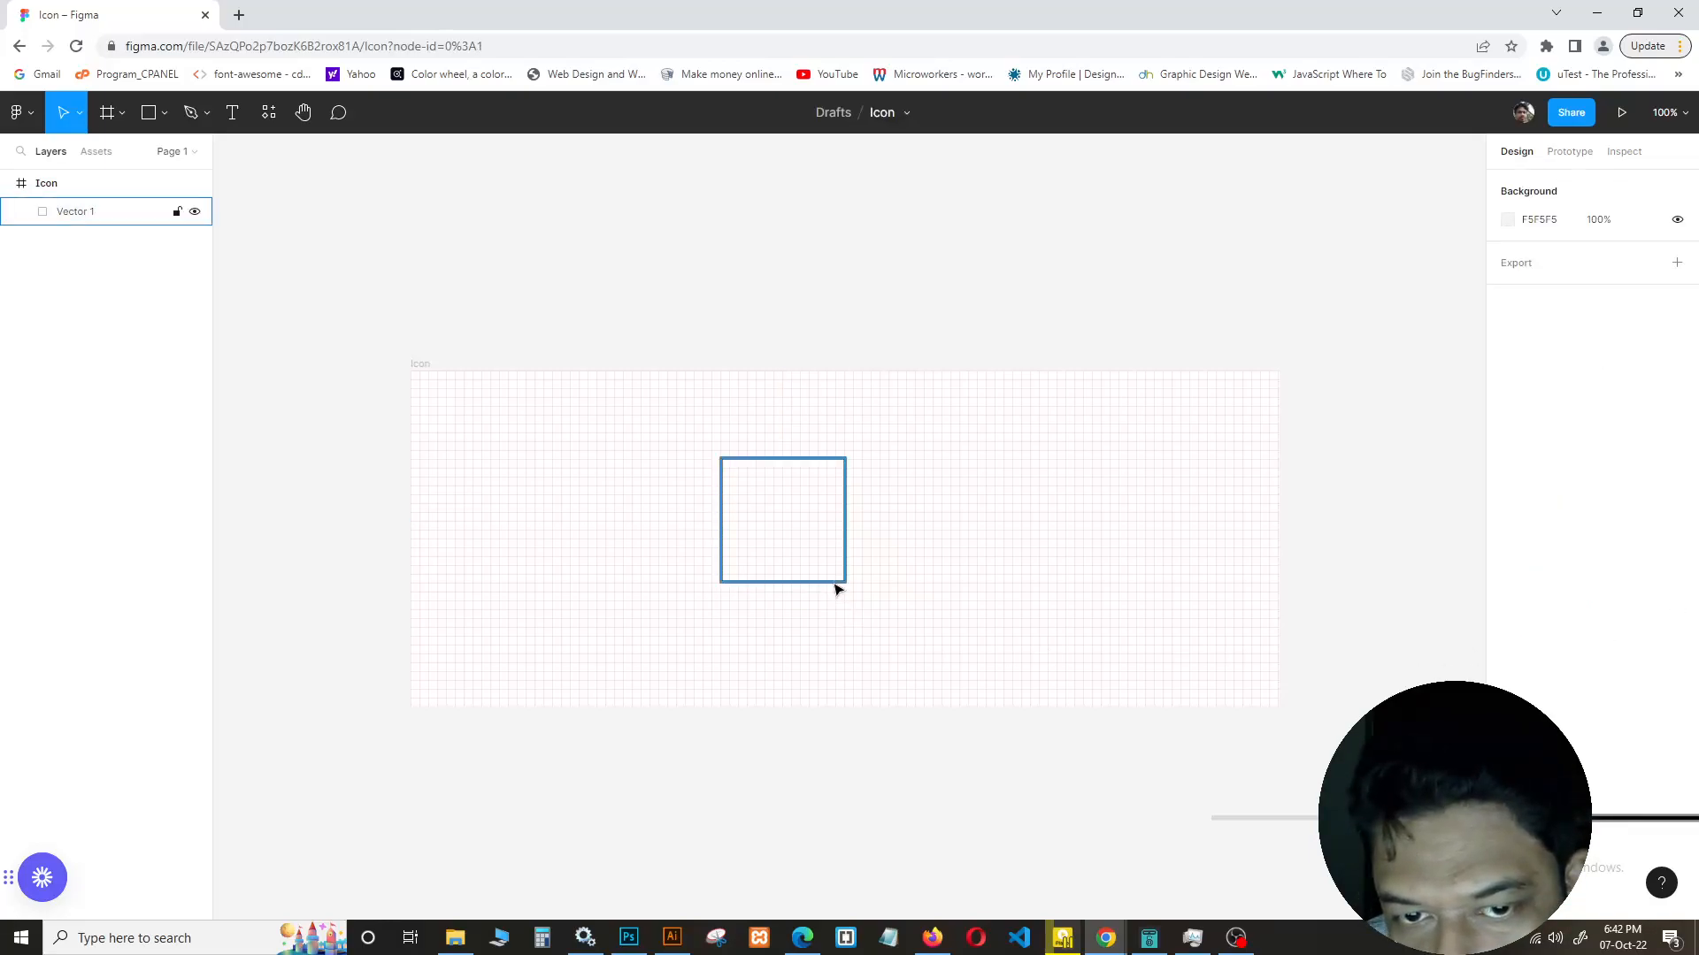
Set the square's stroke width to 5
left_click(836, 586)
left_click(1623, 646)
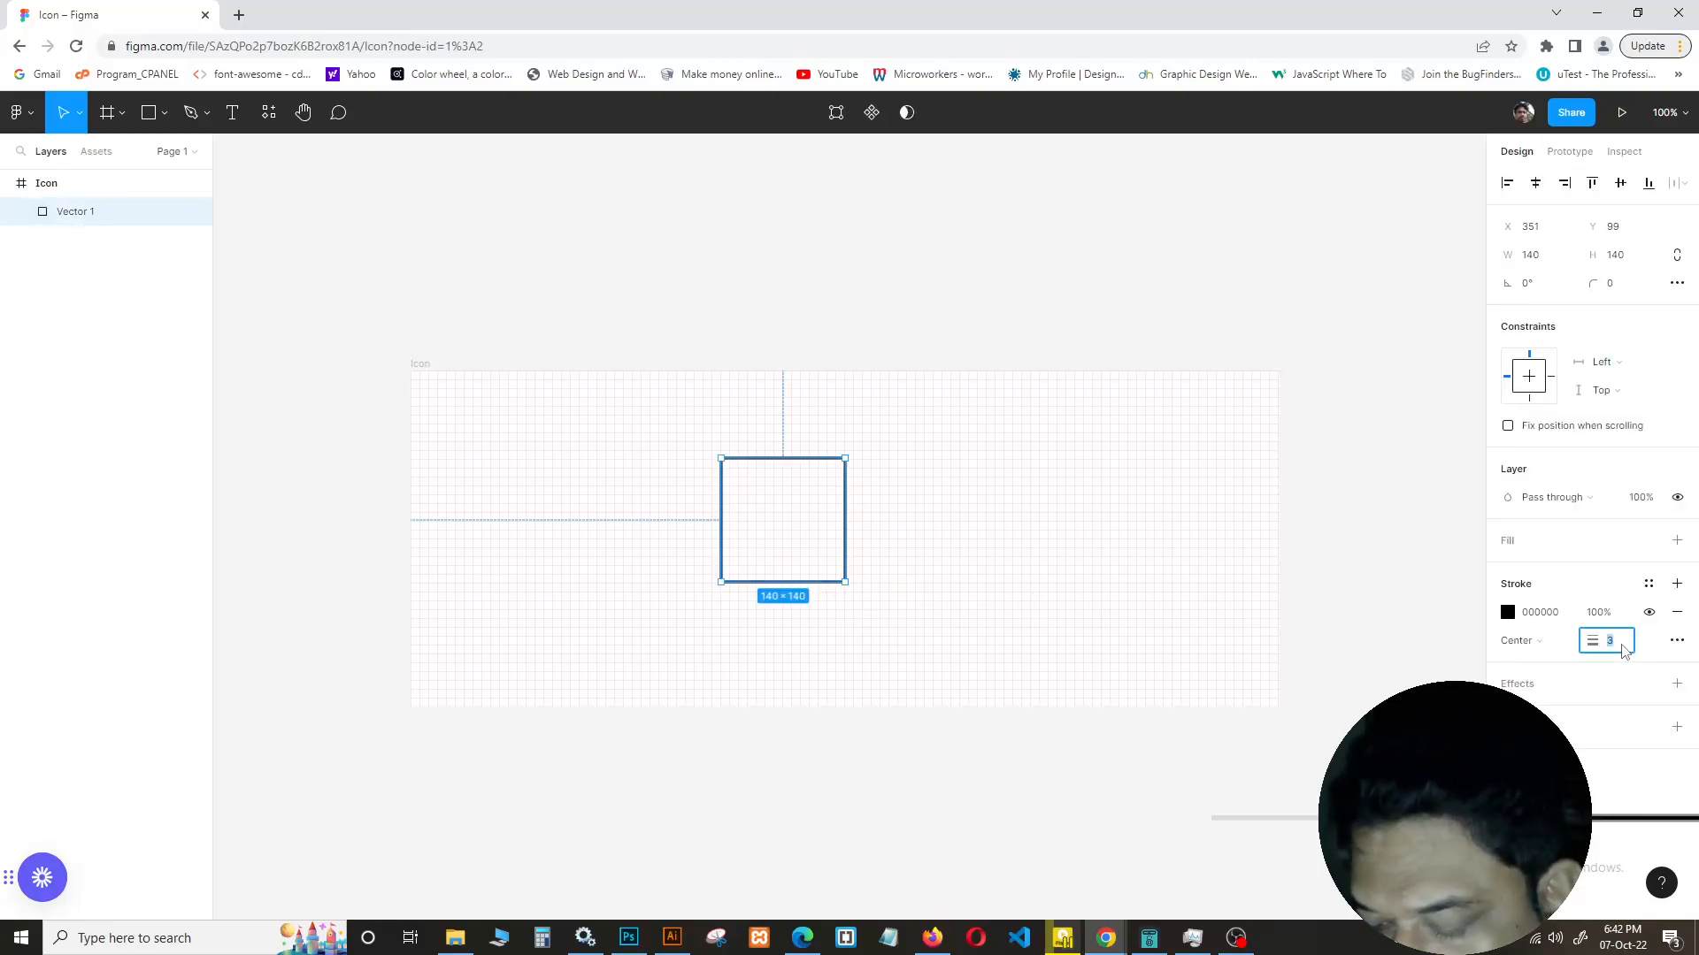
key("Return")
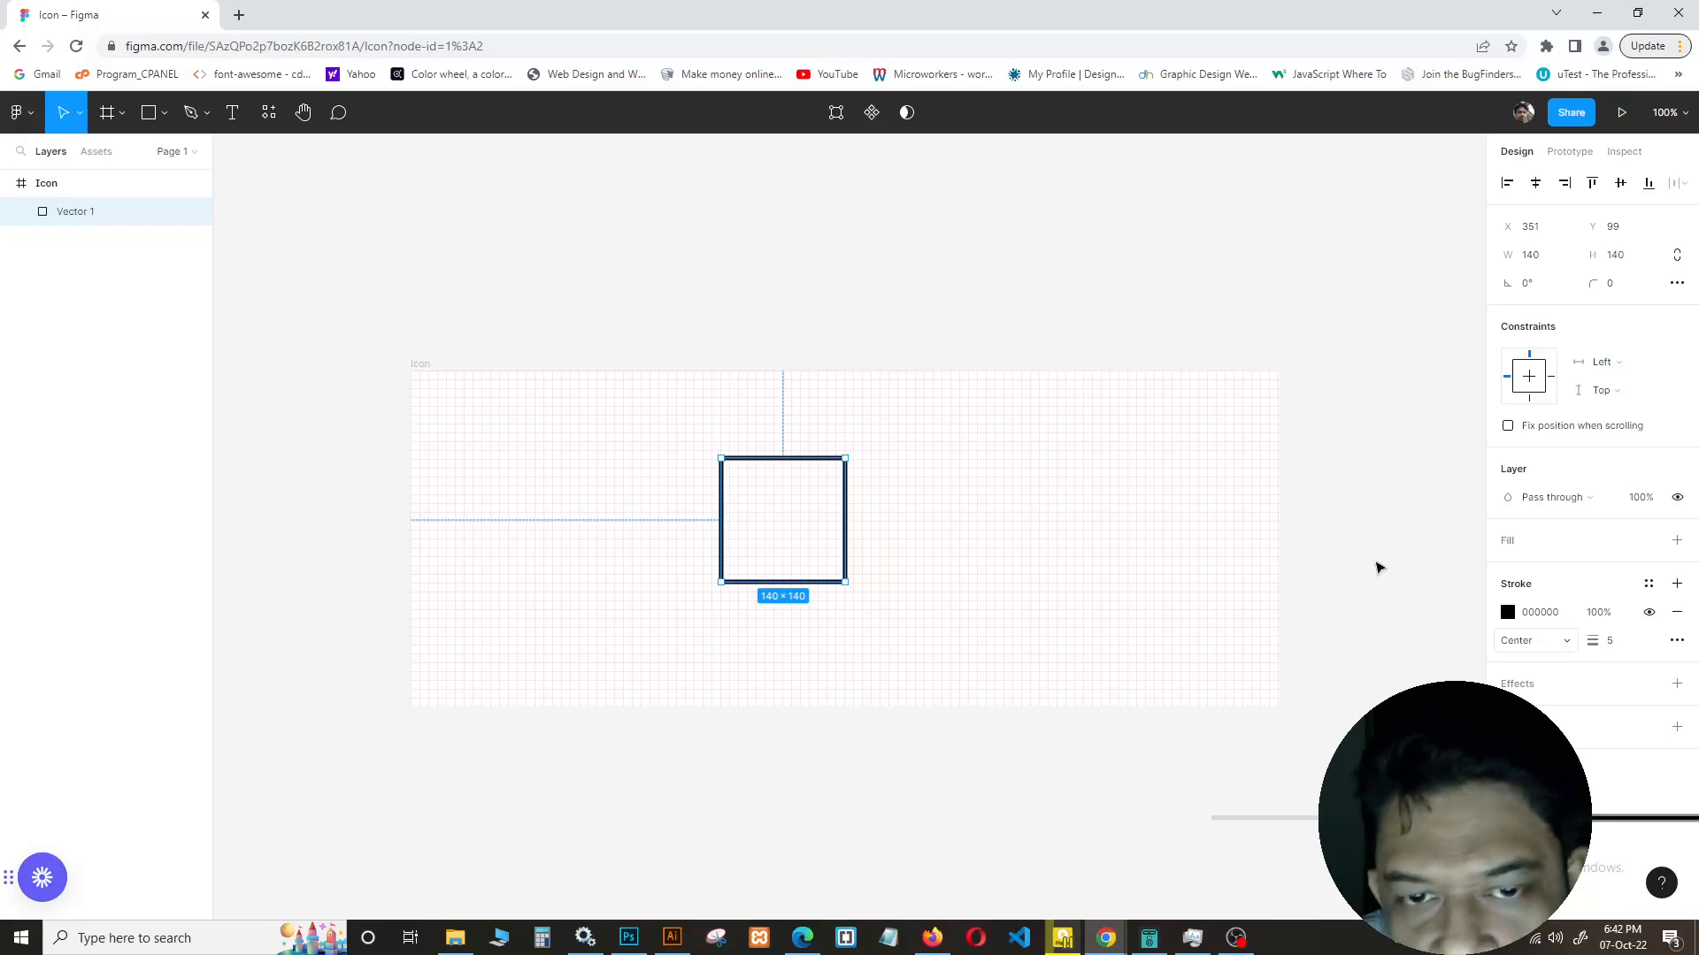
left_click(1096, 561)
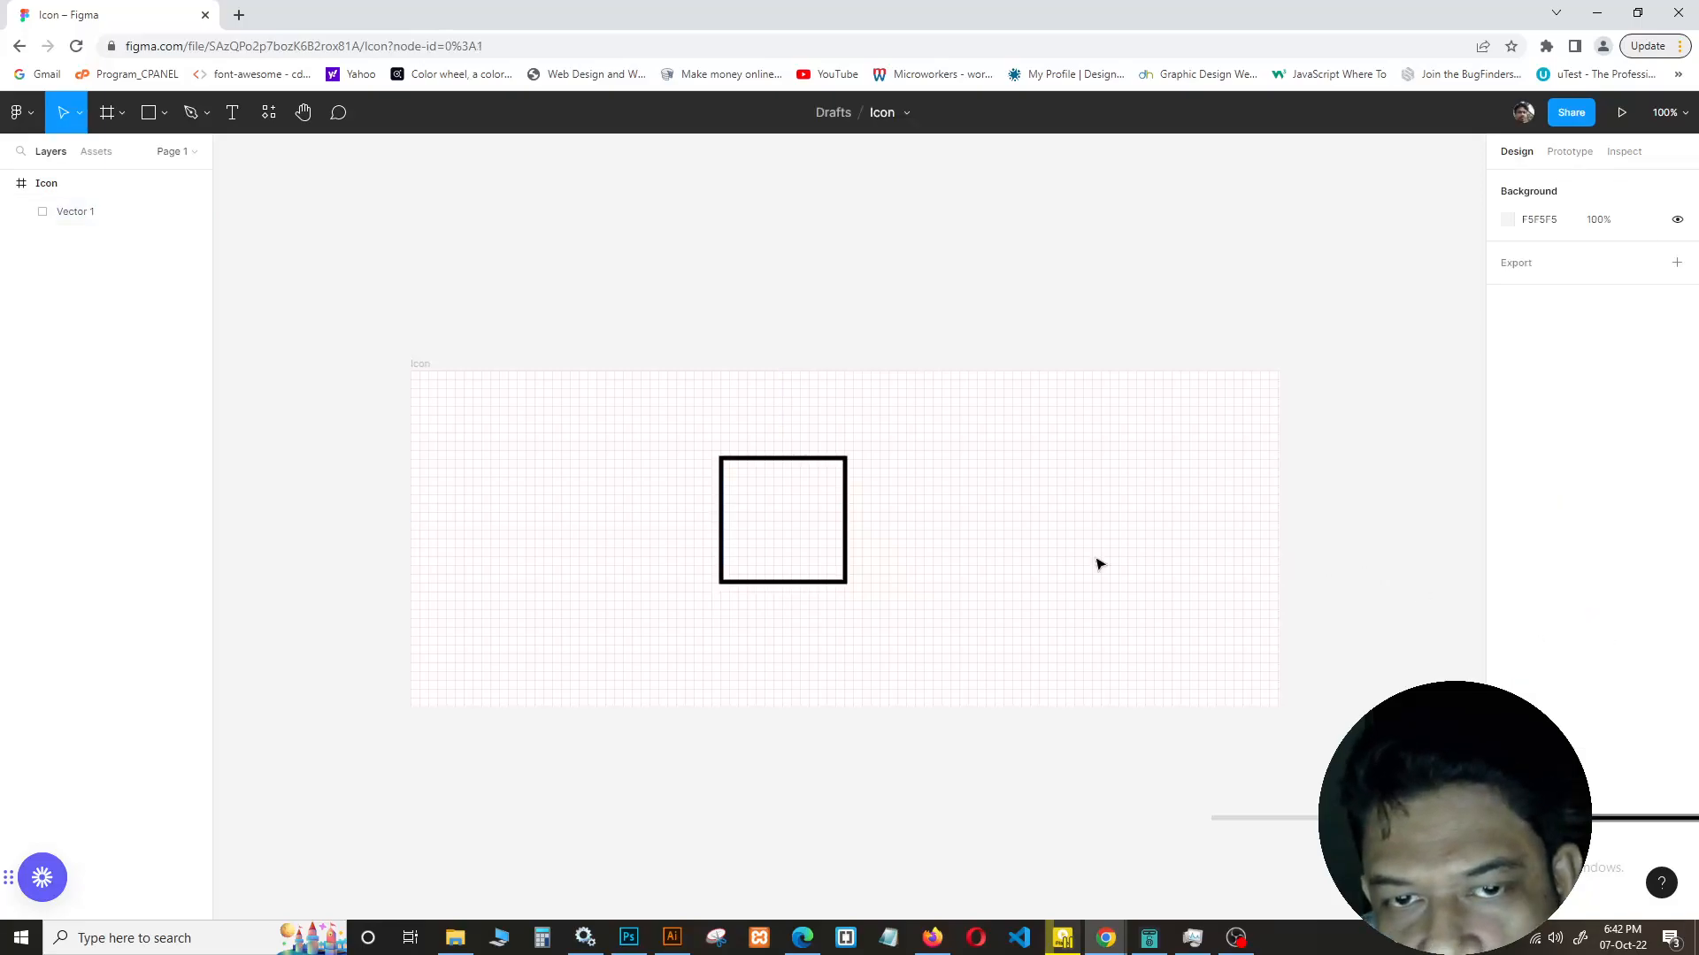
Round the square's corners with a radius of 20
left_click(846, 501)
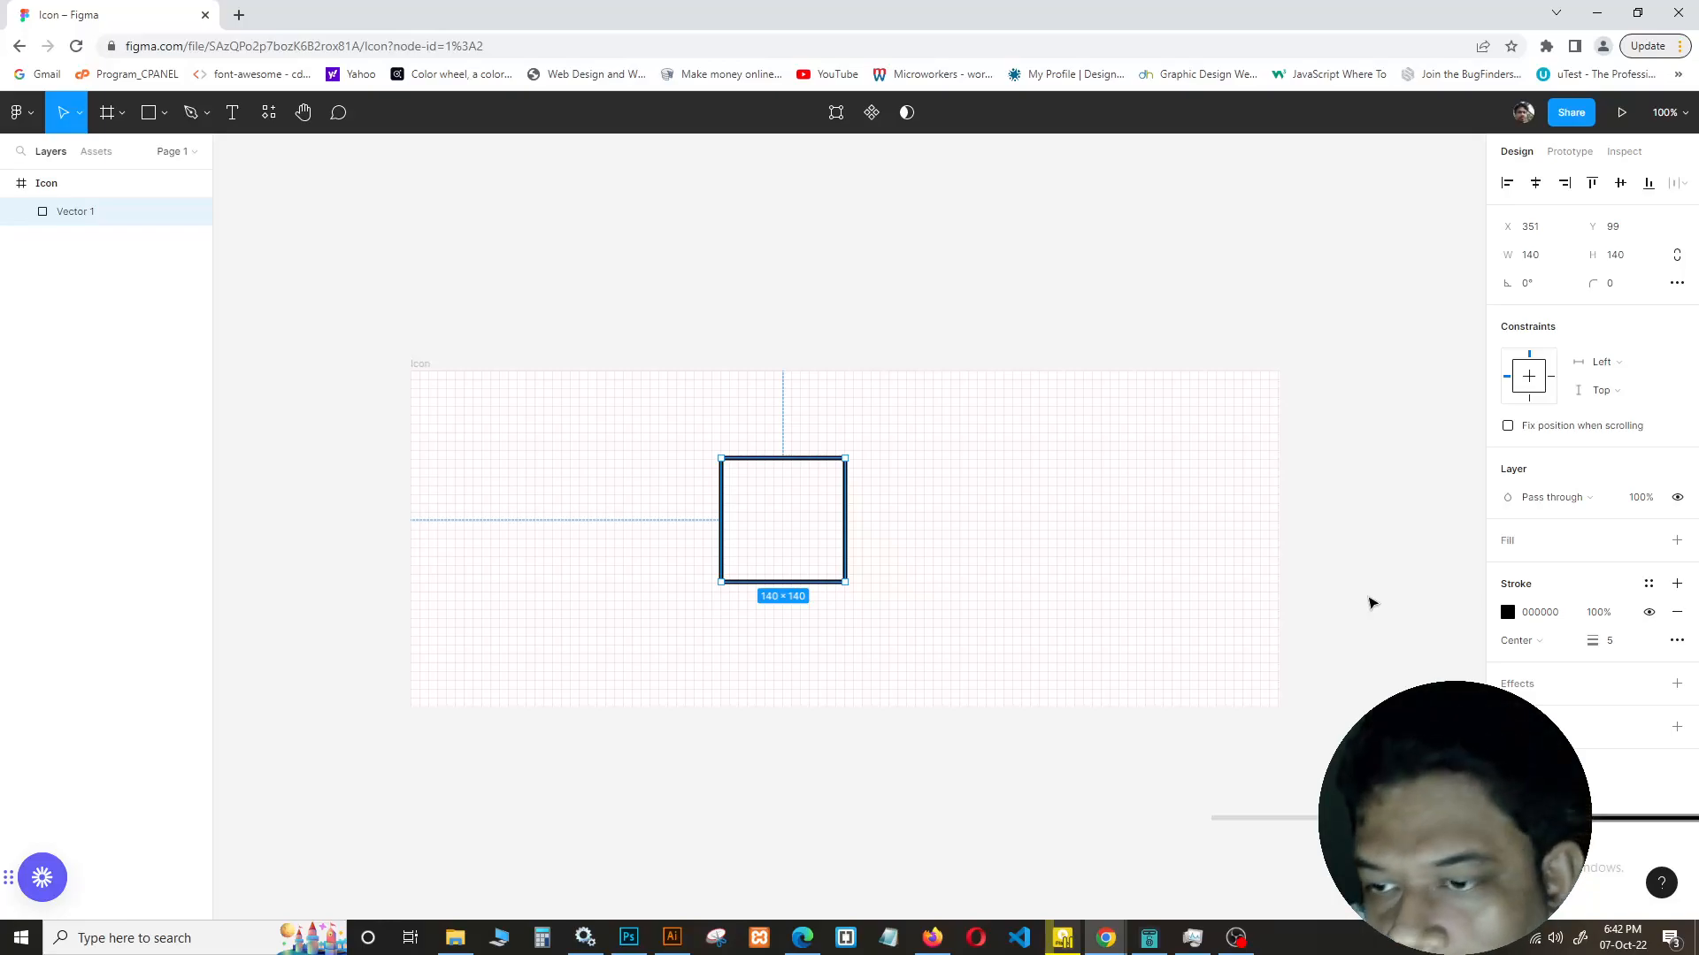
left_click(1372, 600)
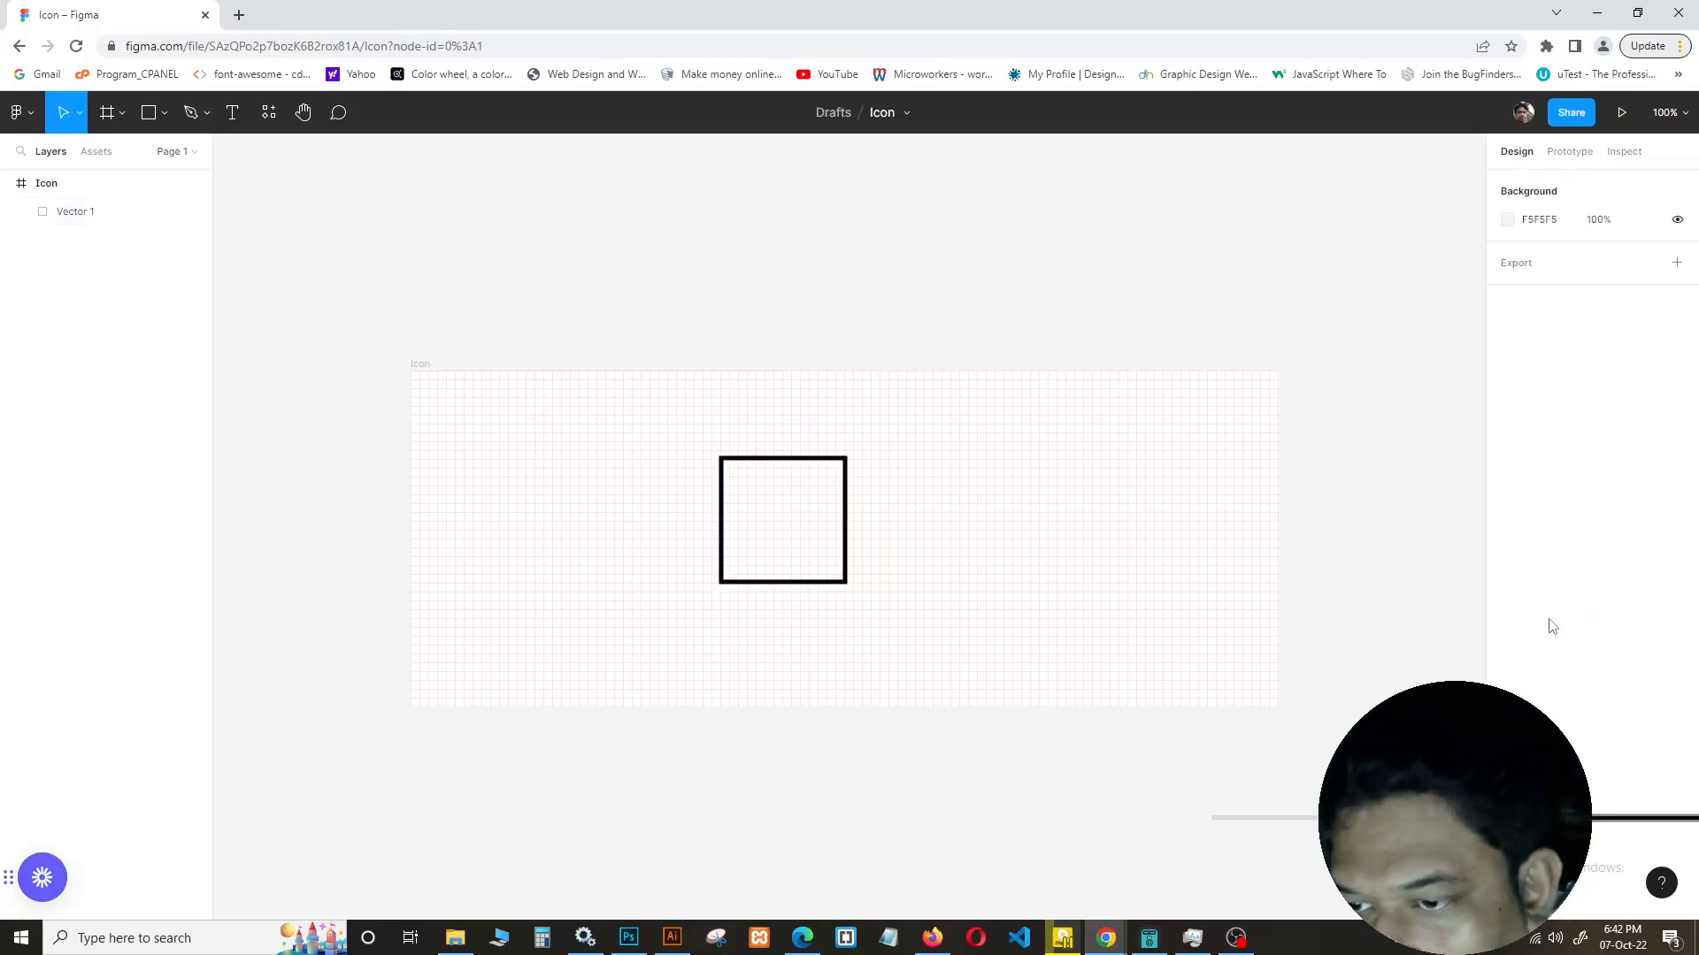
left_click(846, 519)
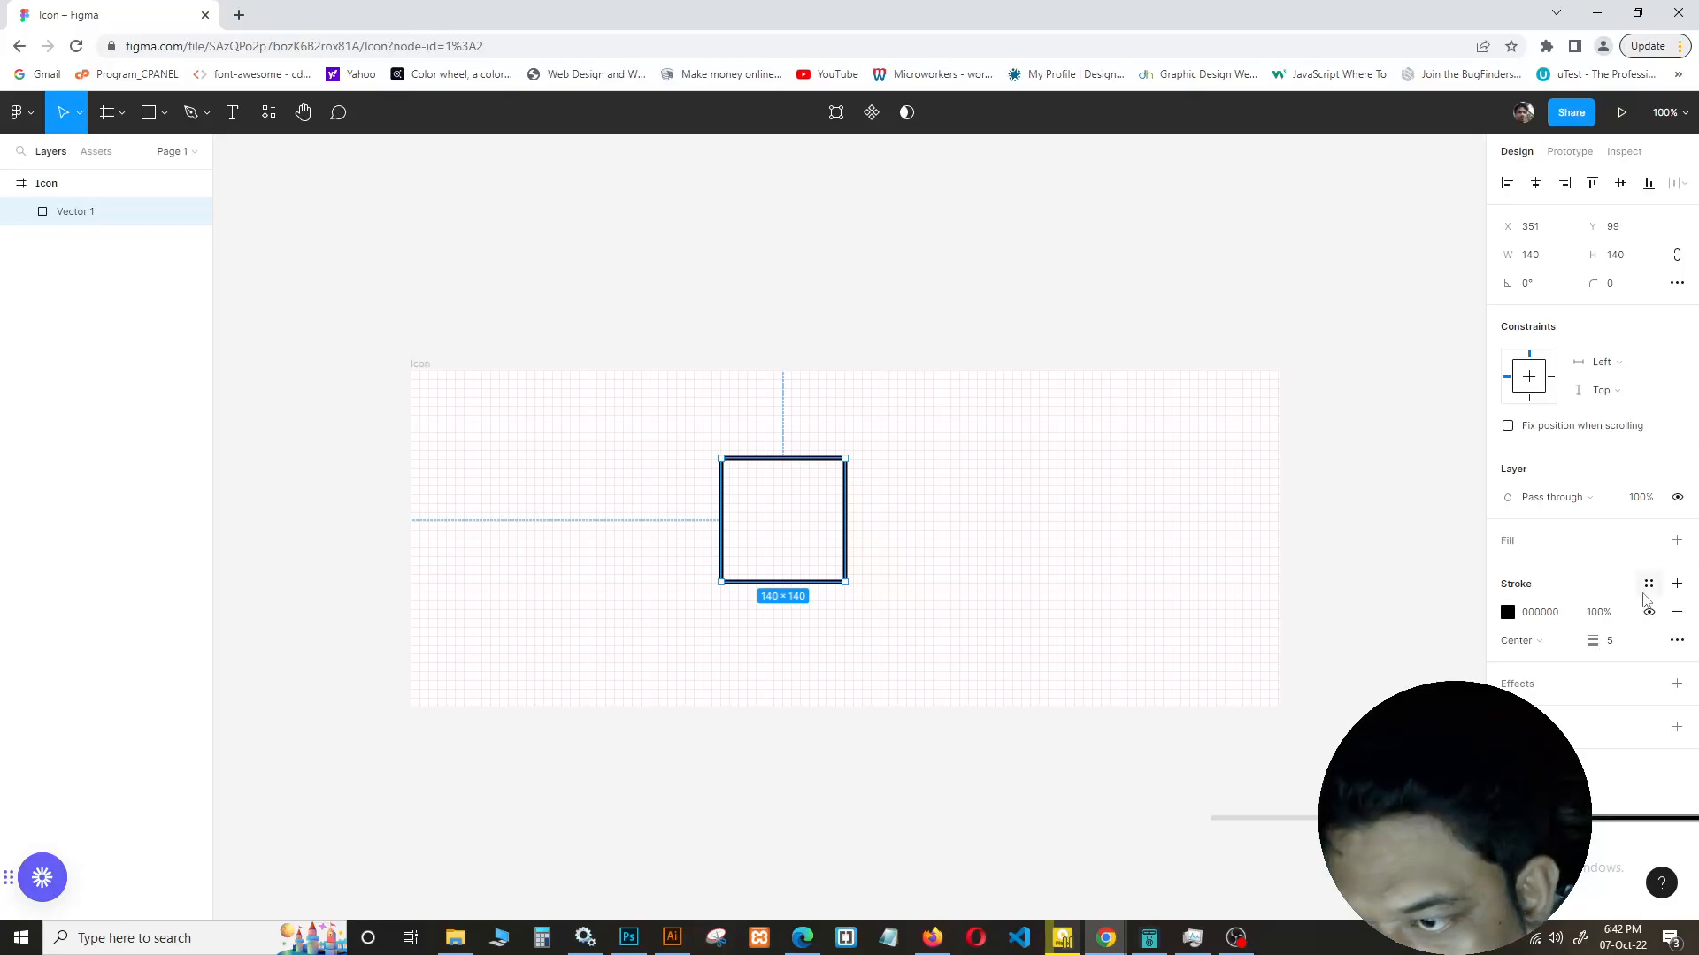
left_click(1649, 585)
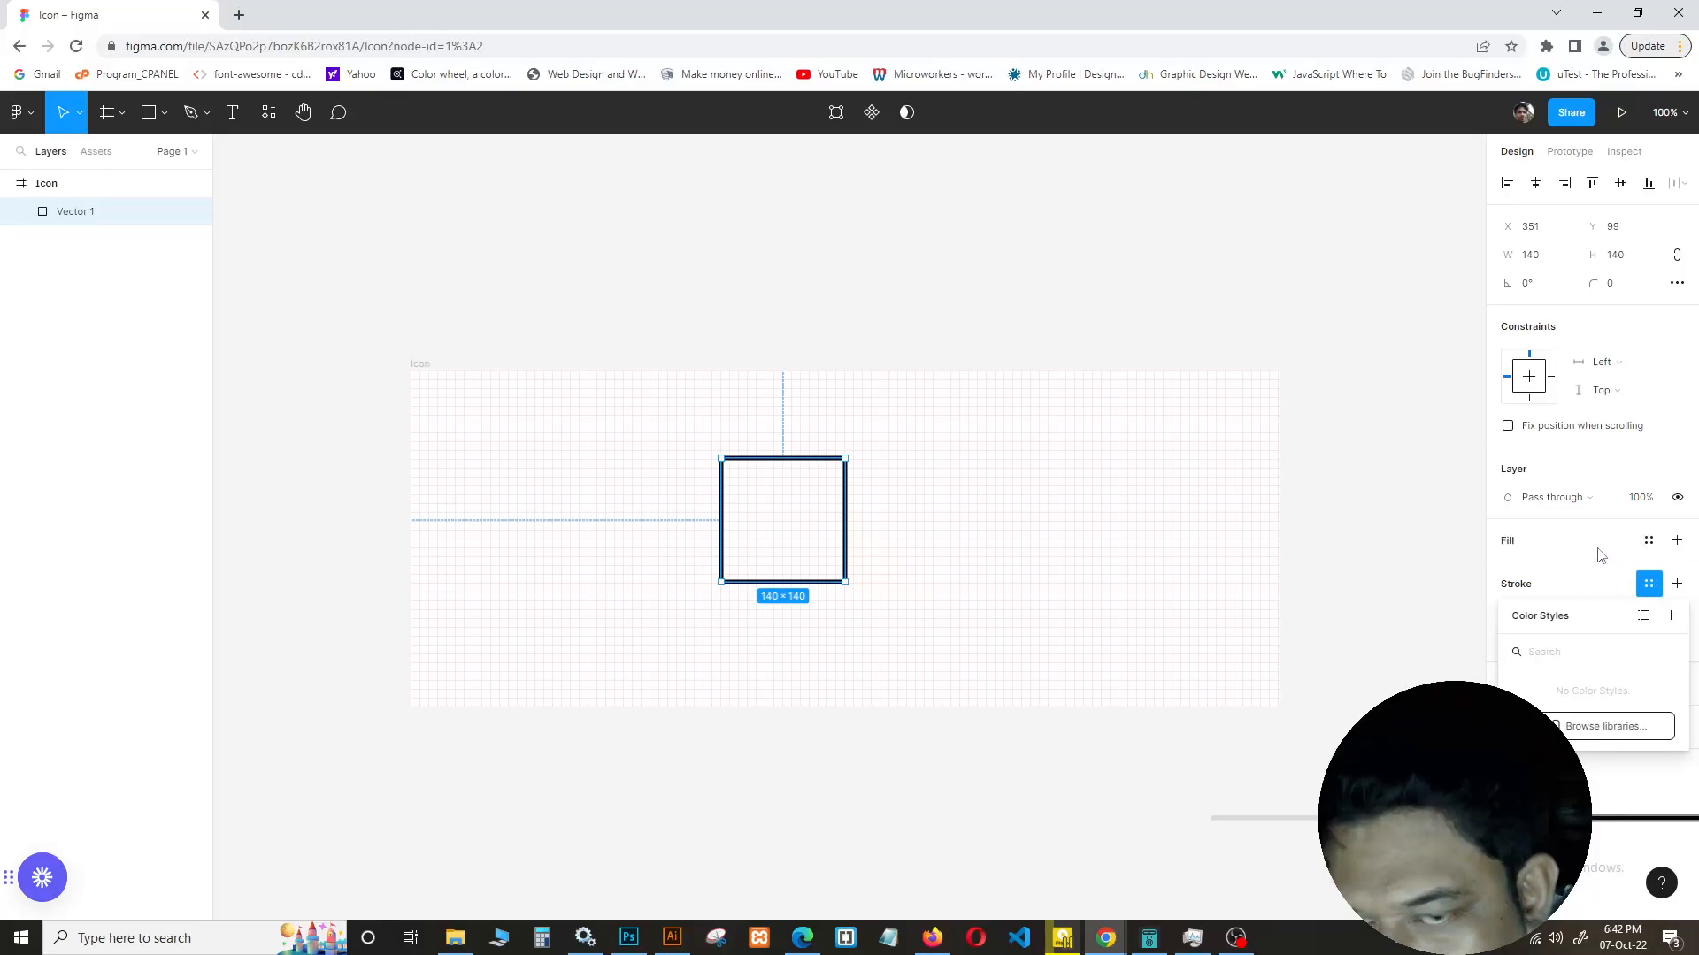
left_click(1613, 284)
type("20")
key("Return")
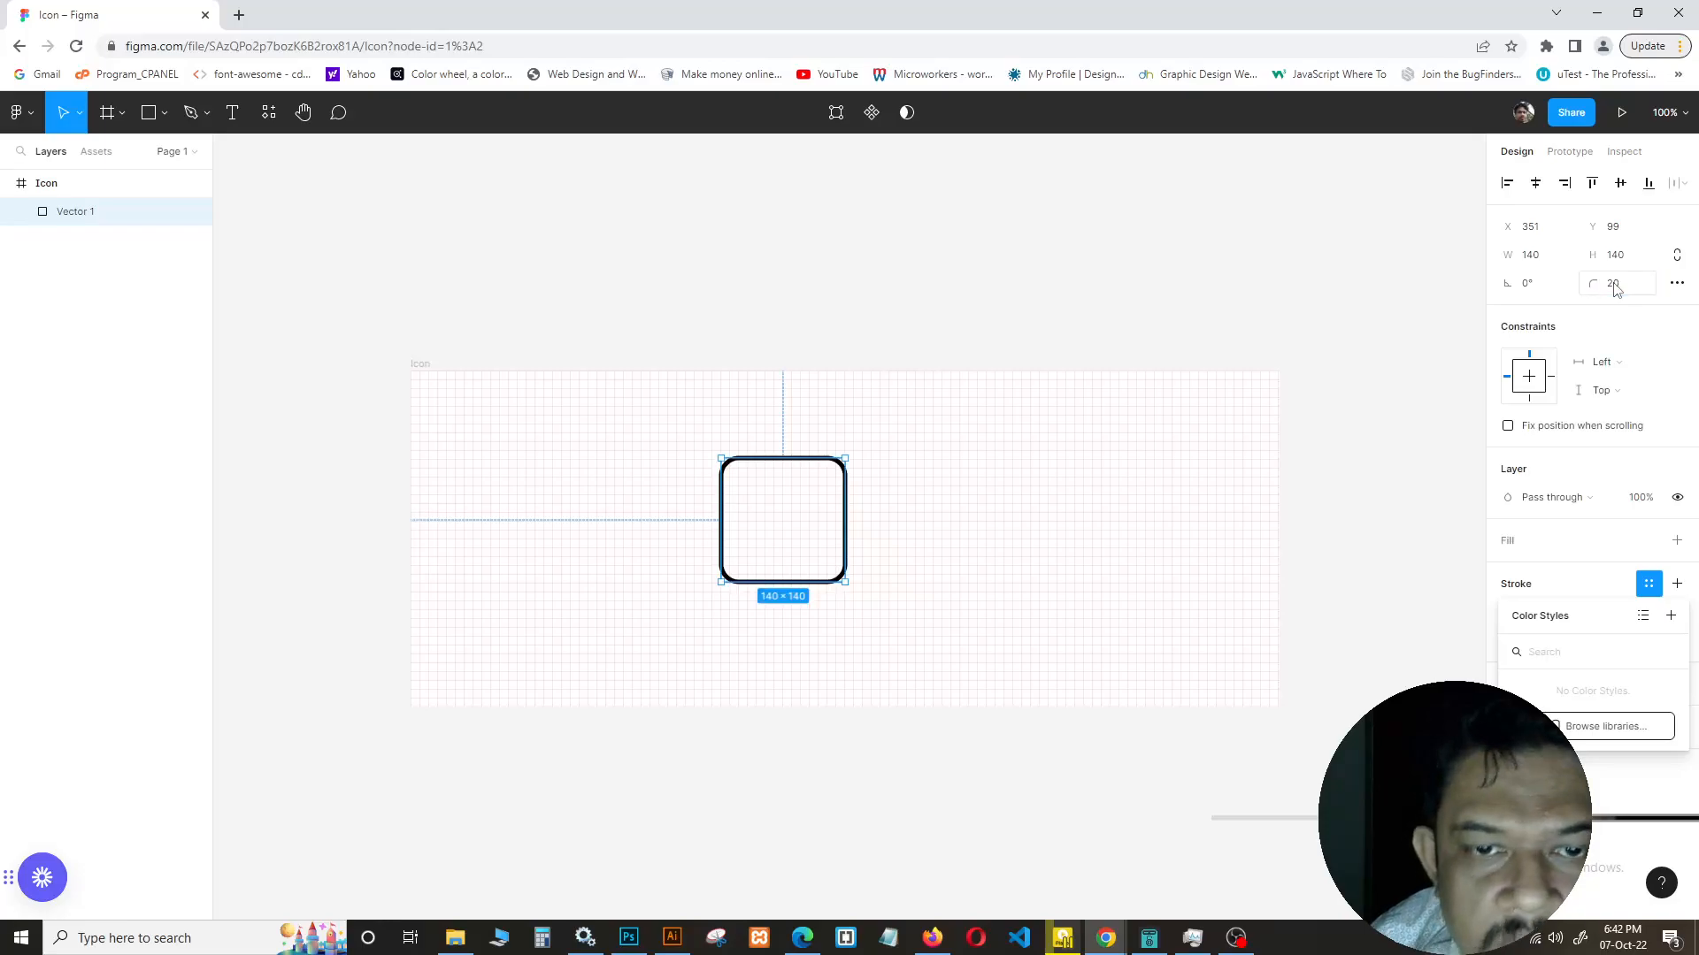
left_click(1343, 470)
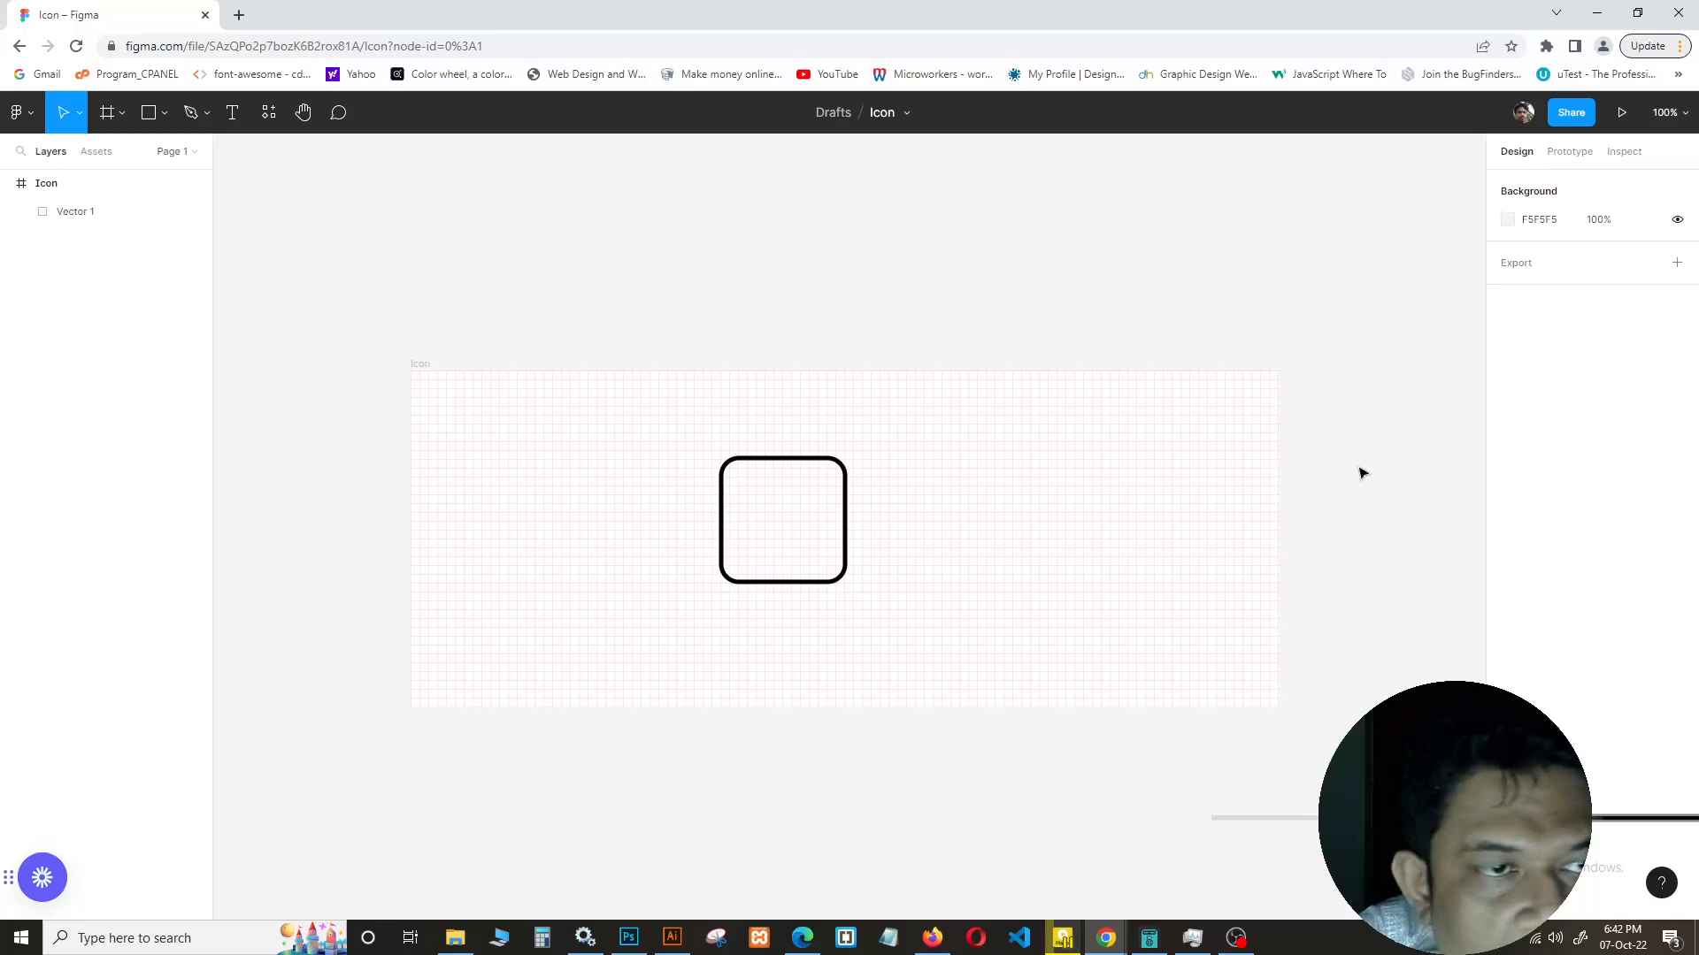
Draw an open left-pointing chevron about 50 × 129 near the Icon frame's left edge with the Pen tool
left_click(191, 113)
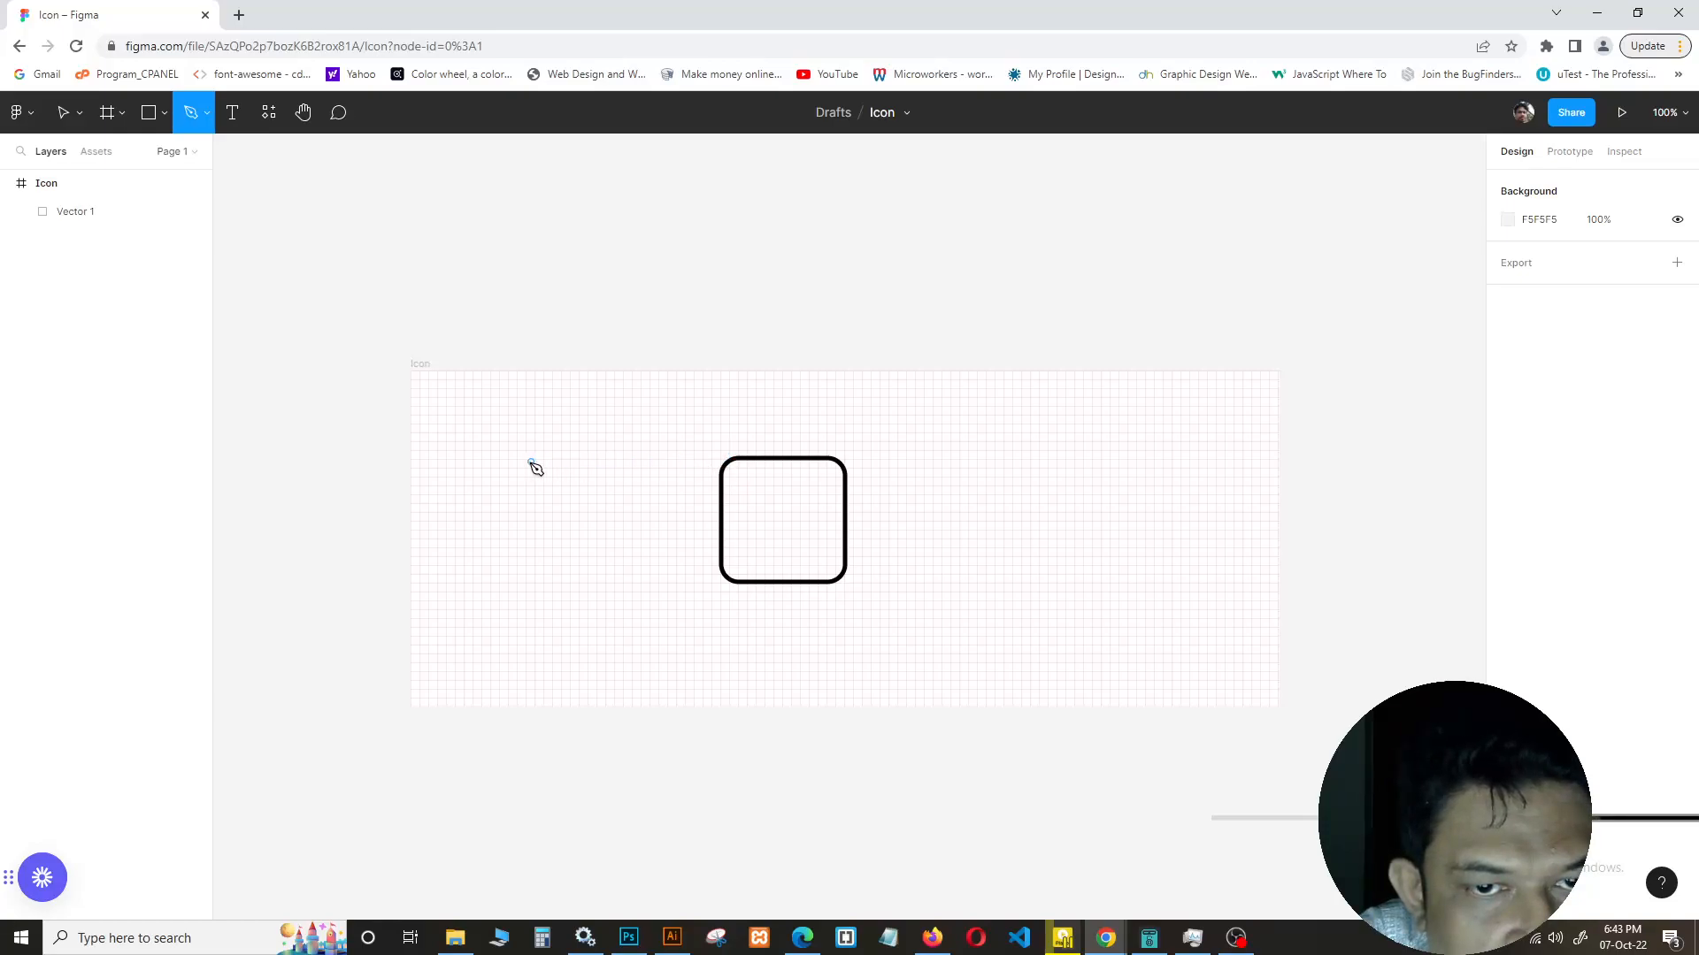
left_click(483, 461)
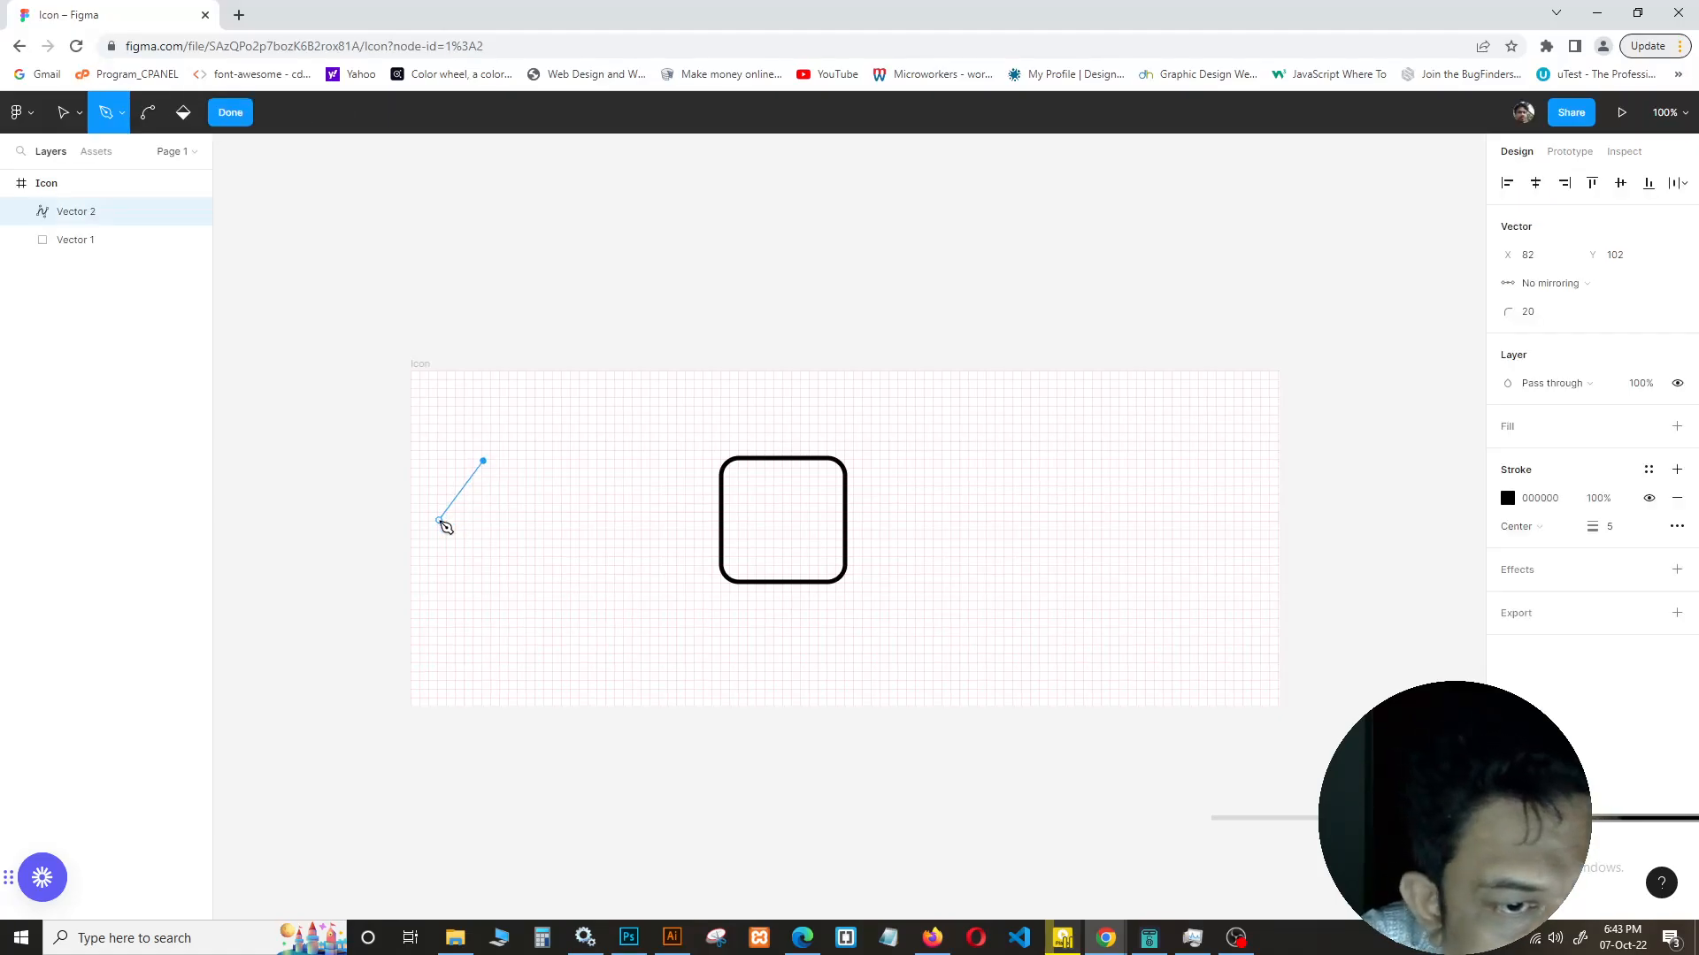
left_click(441, 522)
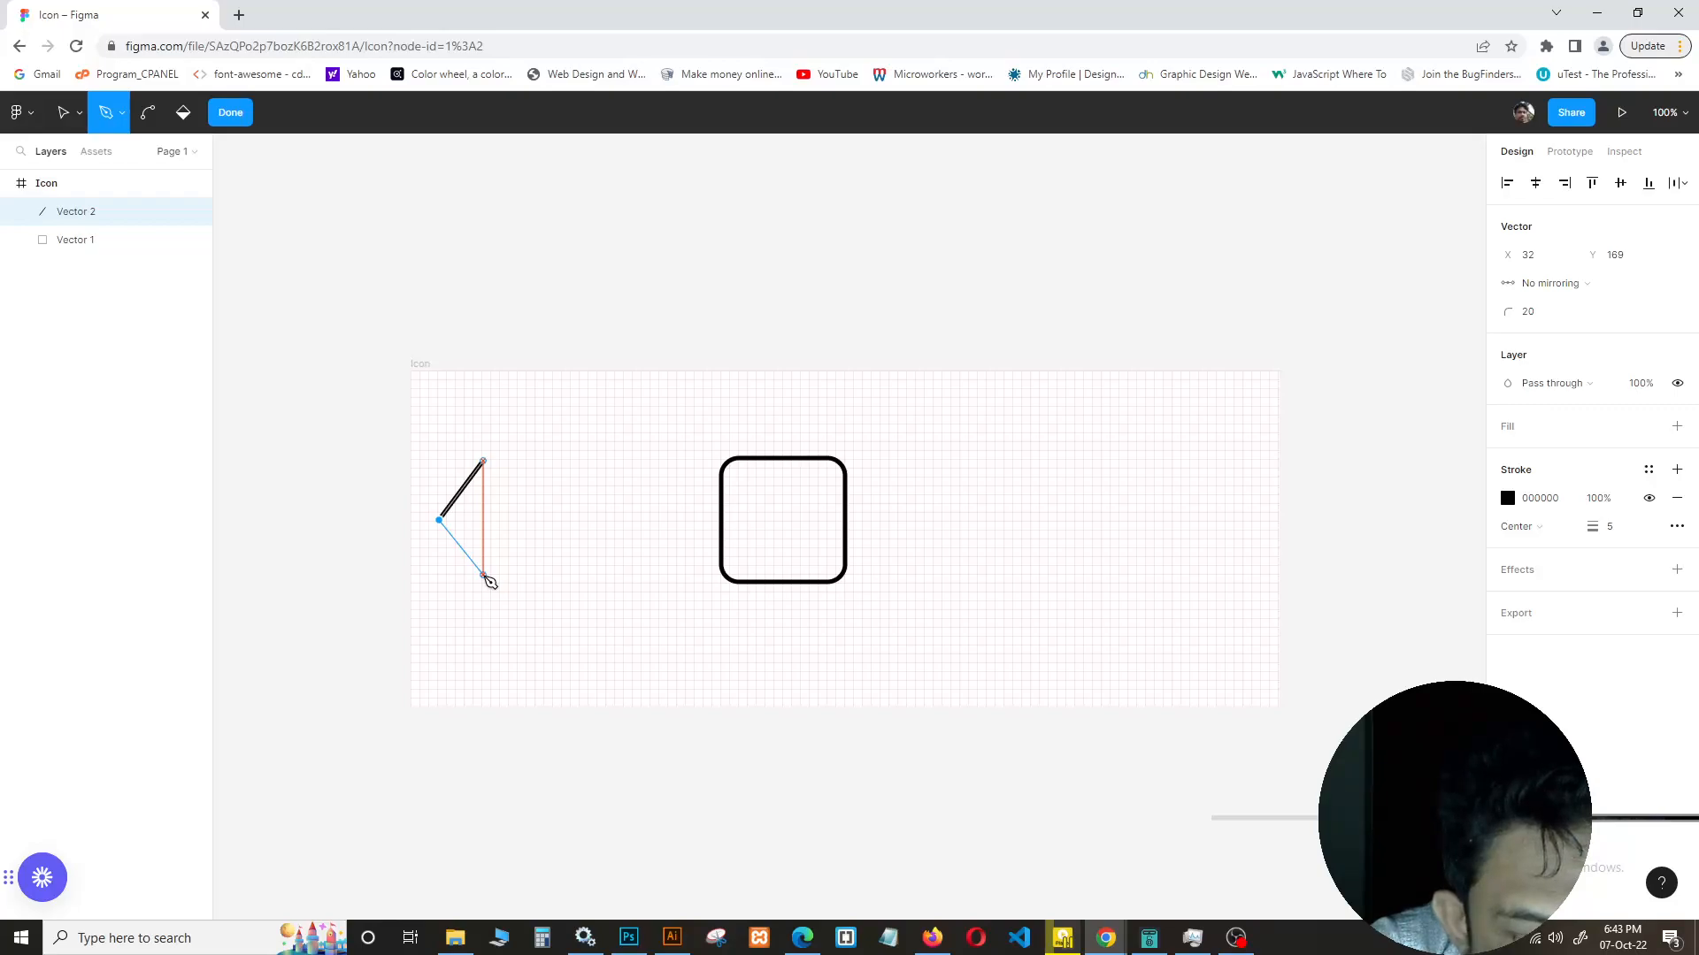
left_click(484, 577)
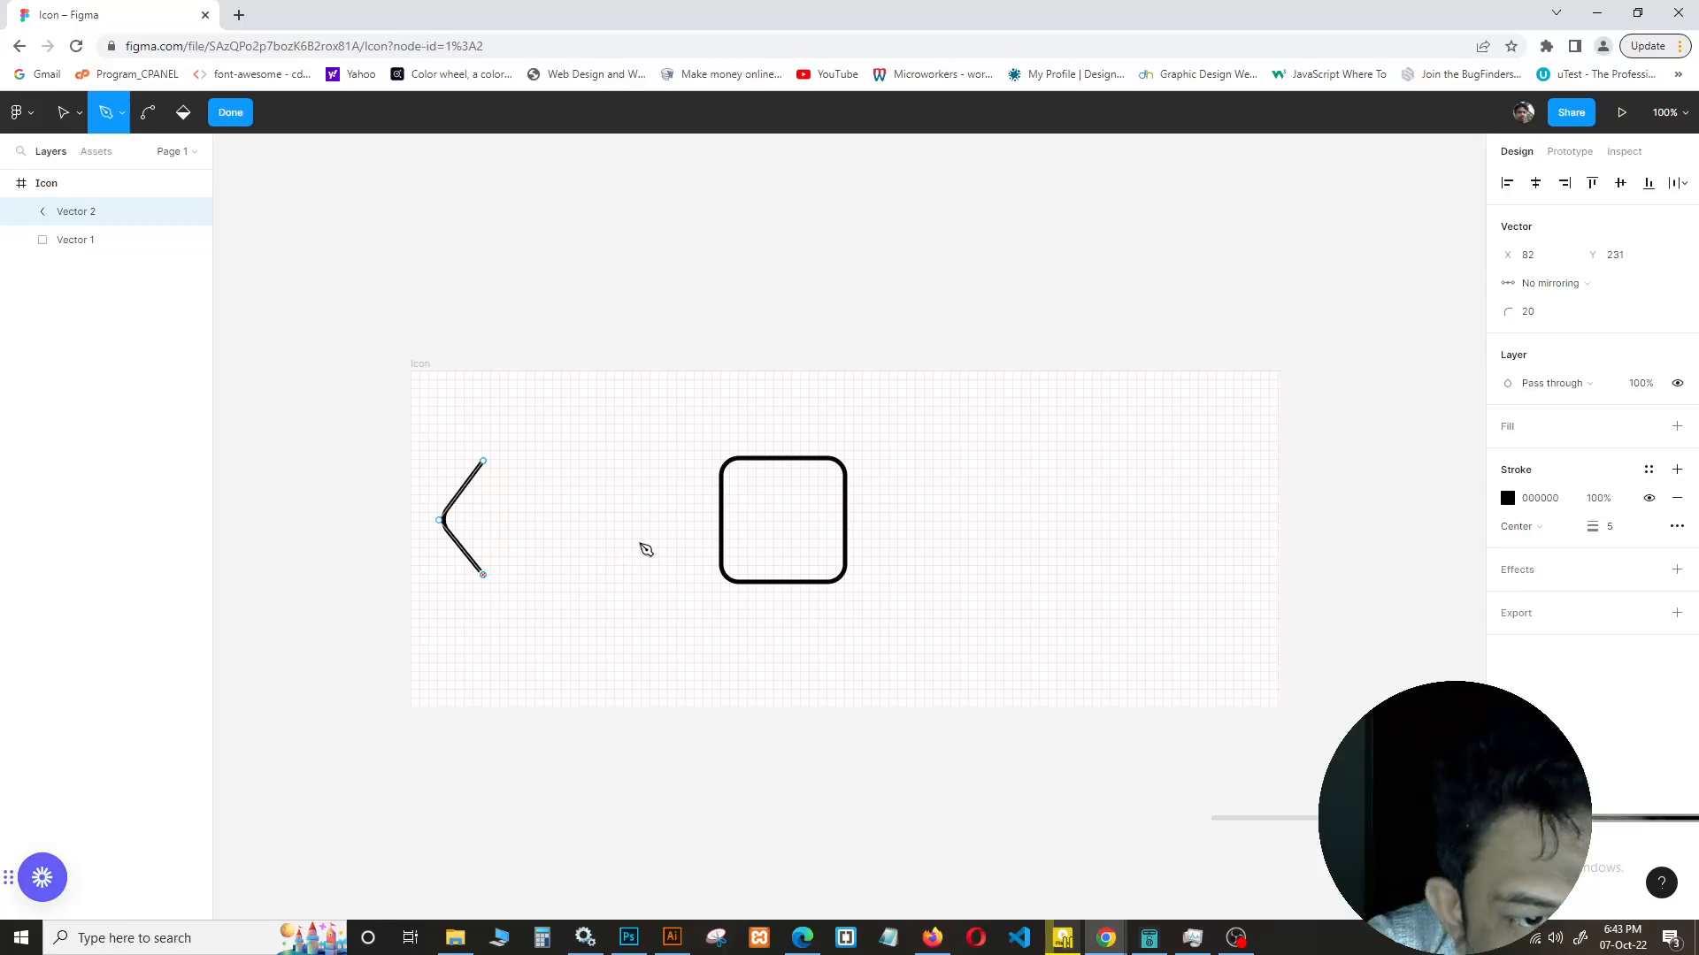
left_click(639, 542)
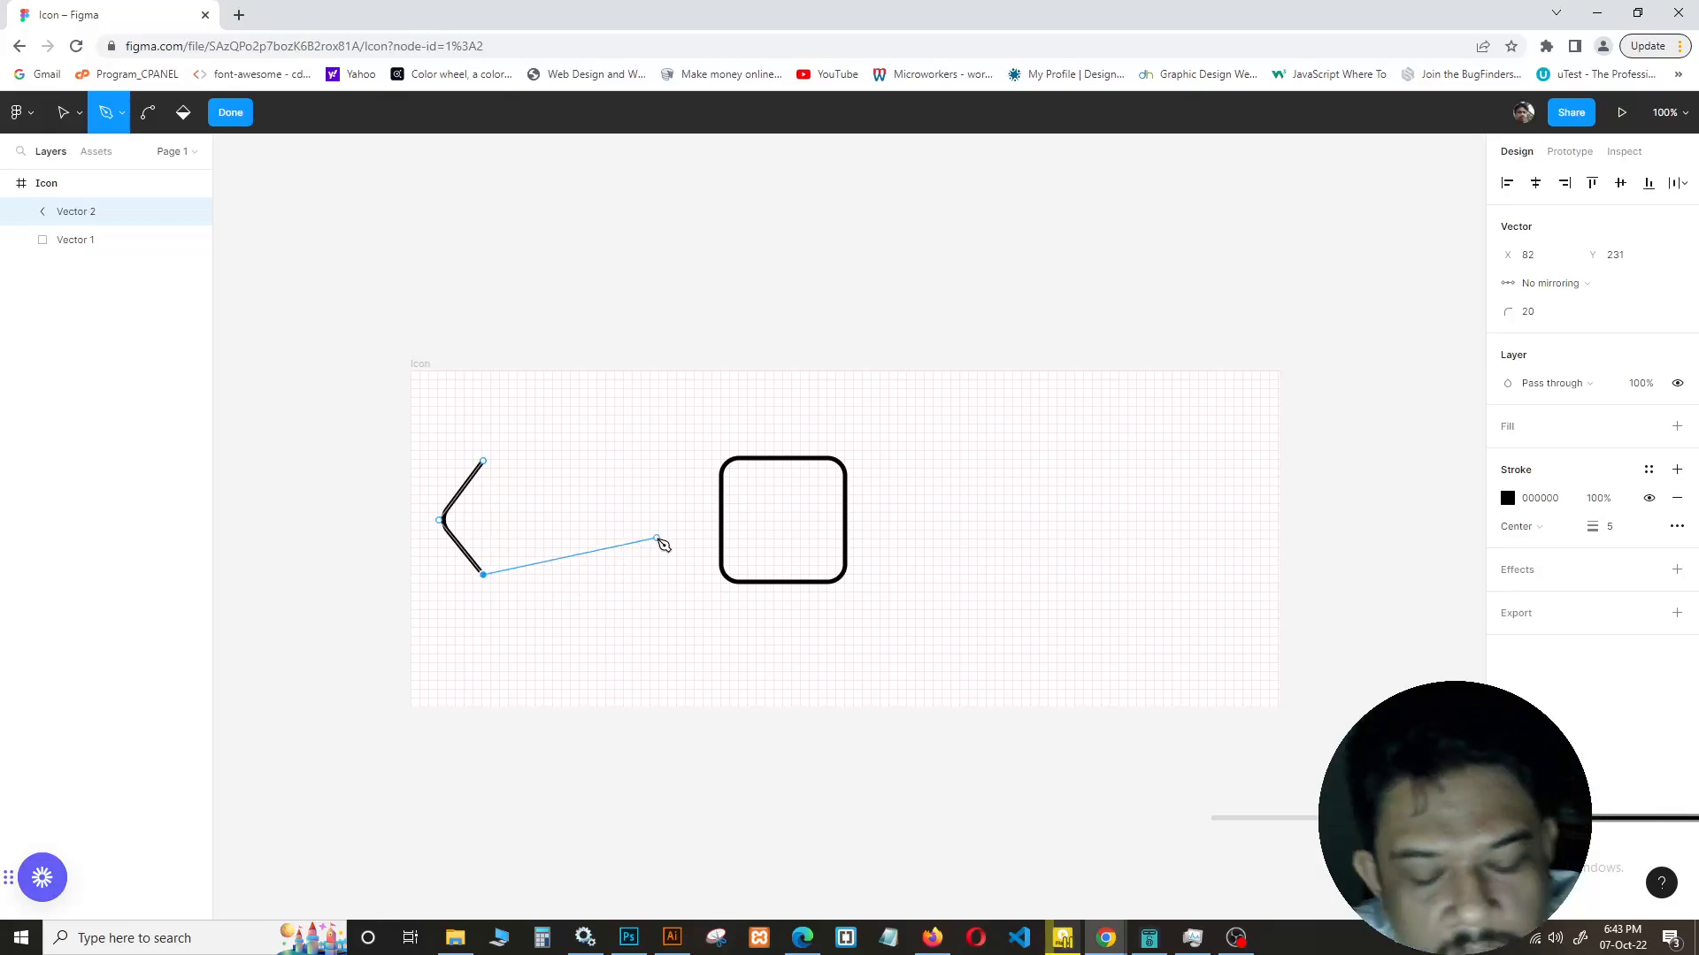
key("Escape")
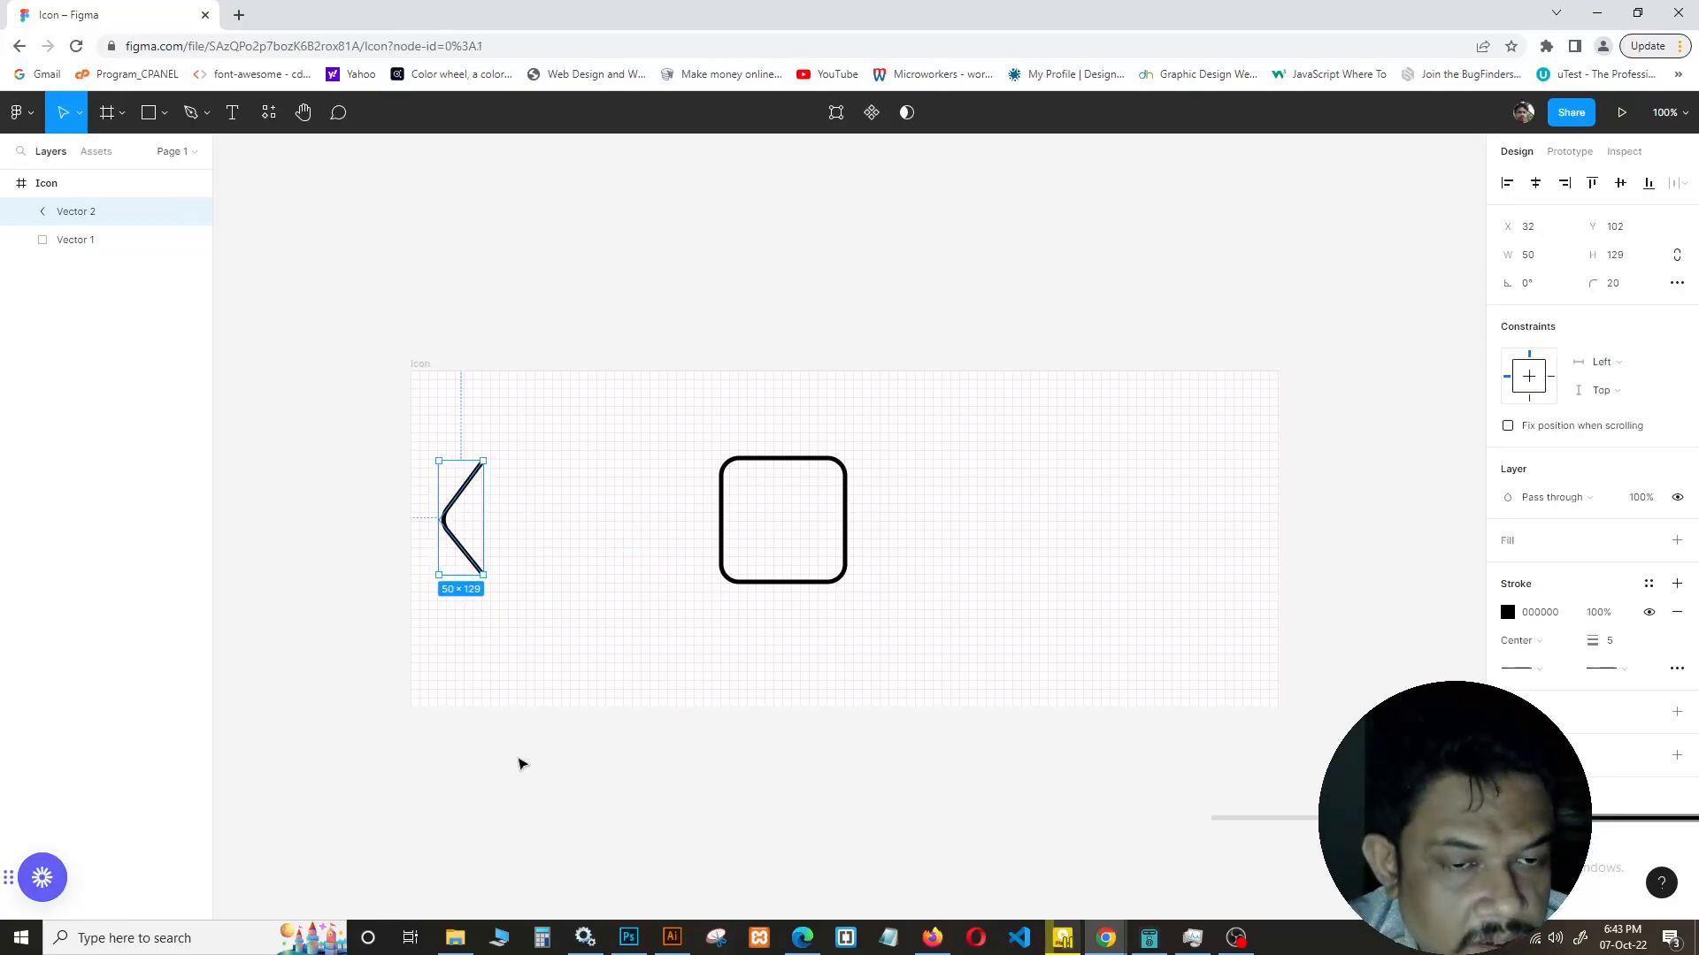
left_click(521, 763)
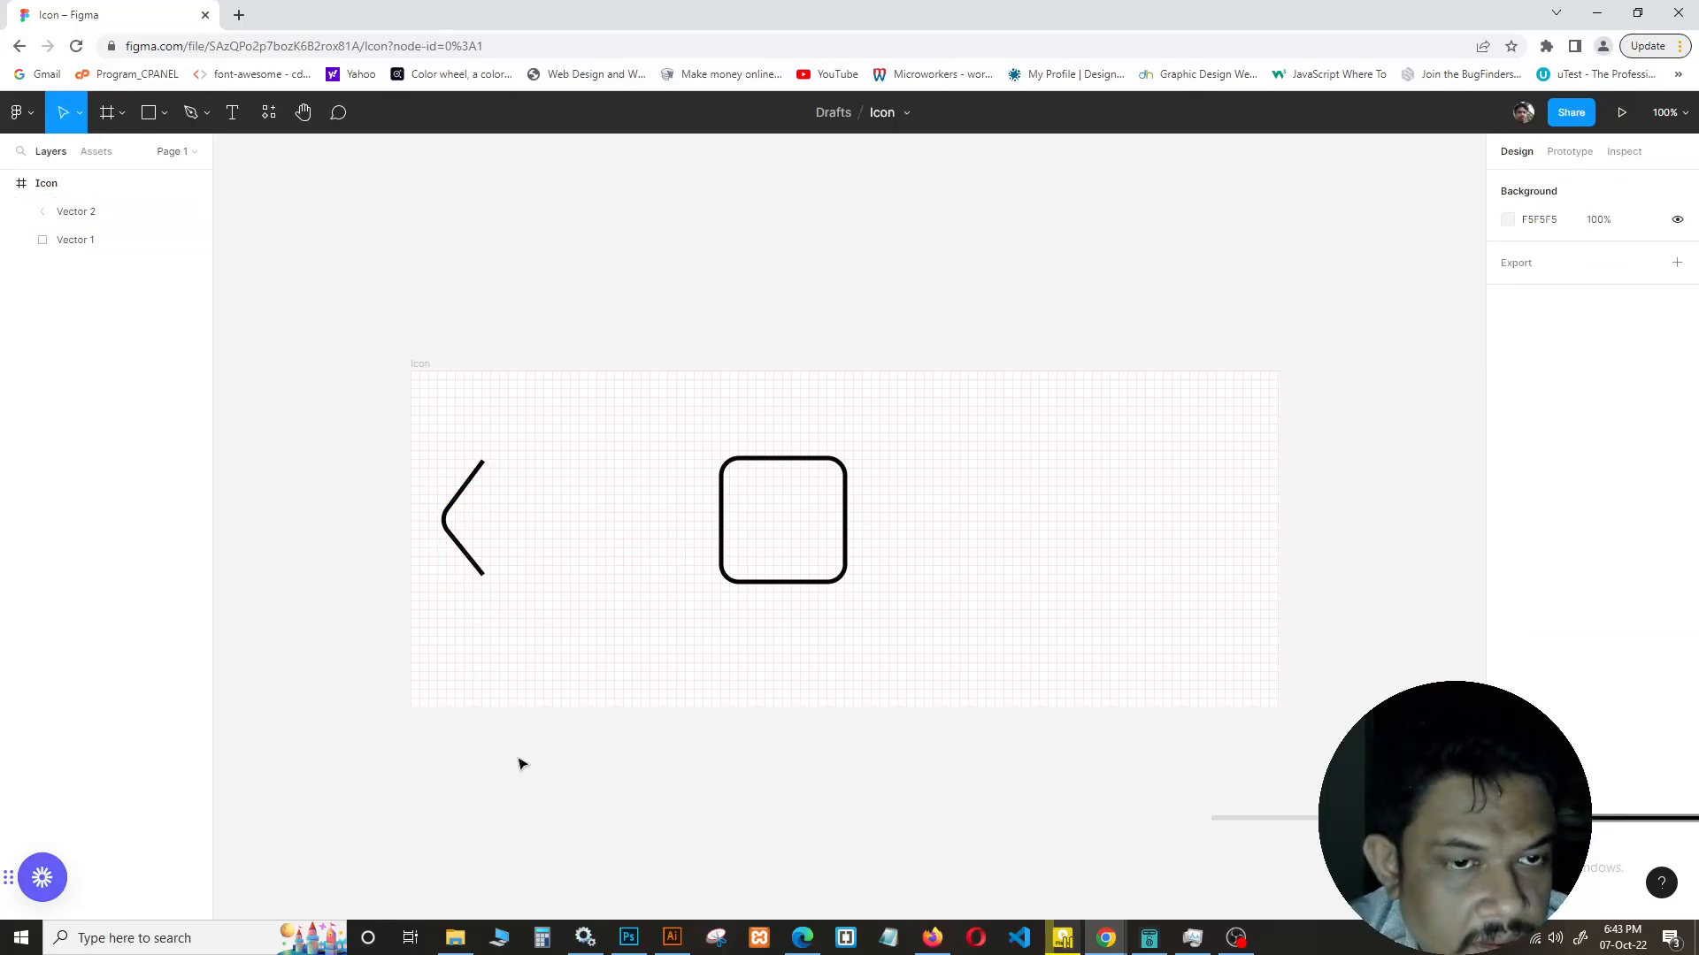
Duplicate the chevron and place the copy level with the original near the frame's right edge
left_click(445, 526)
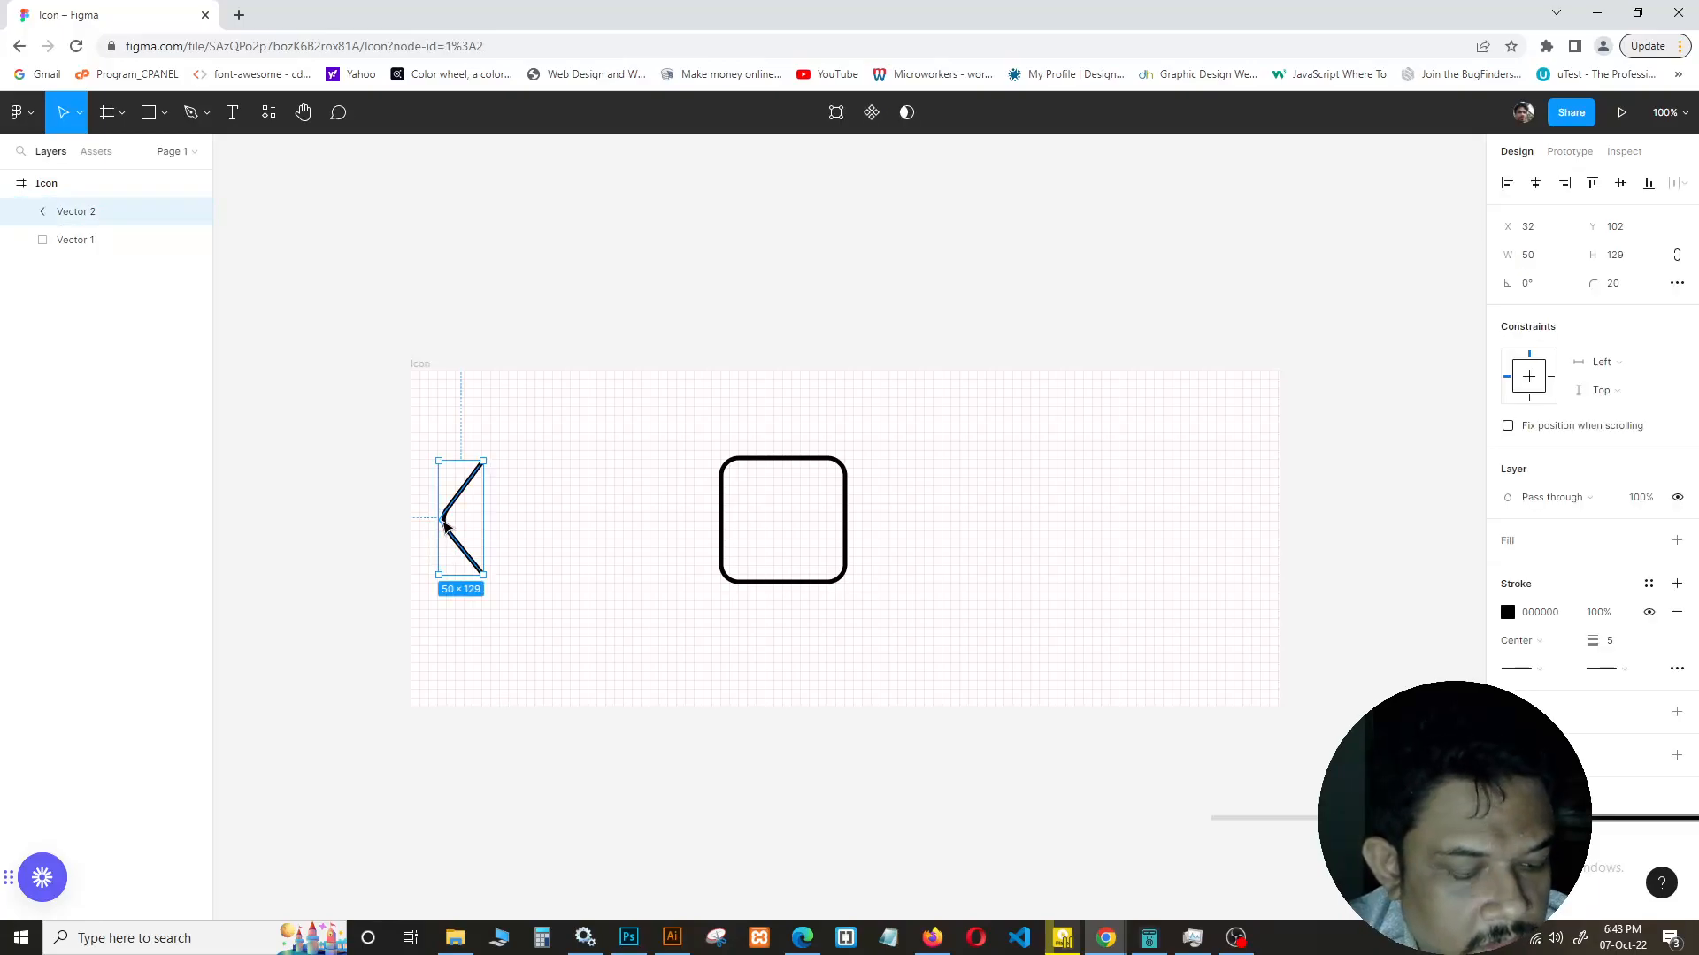
key("ctrl+d")
left_click_drag(445, 526, 1210, 537)
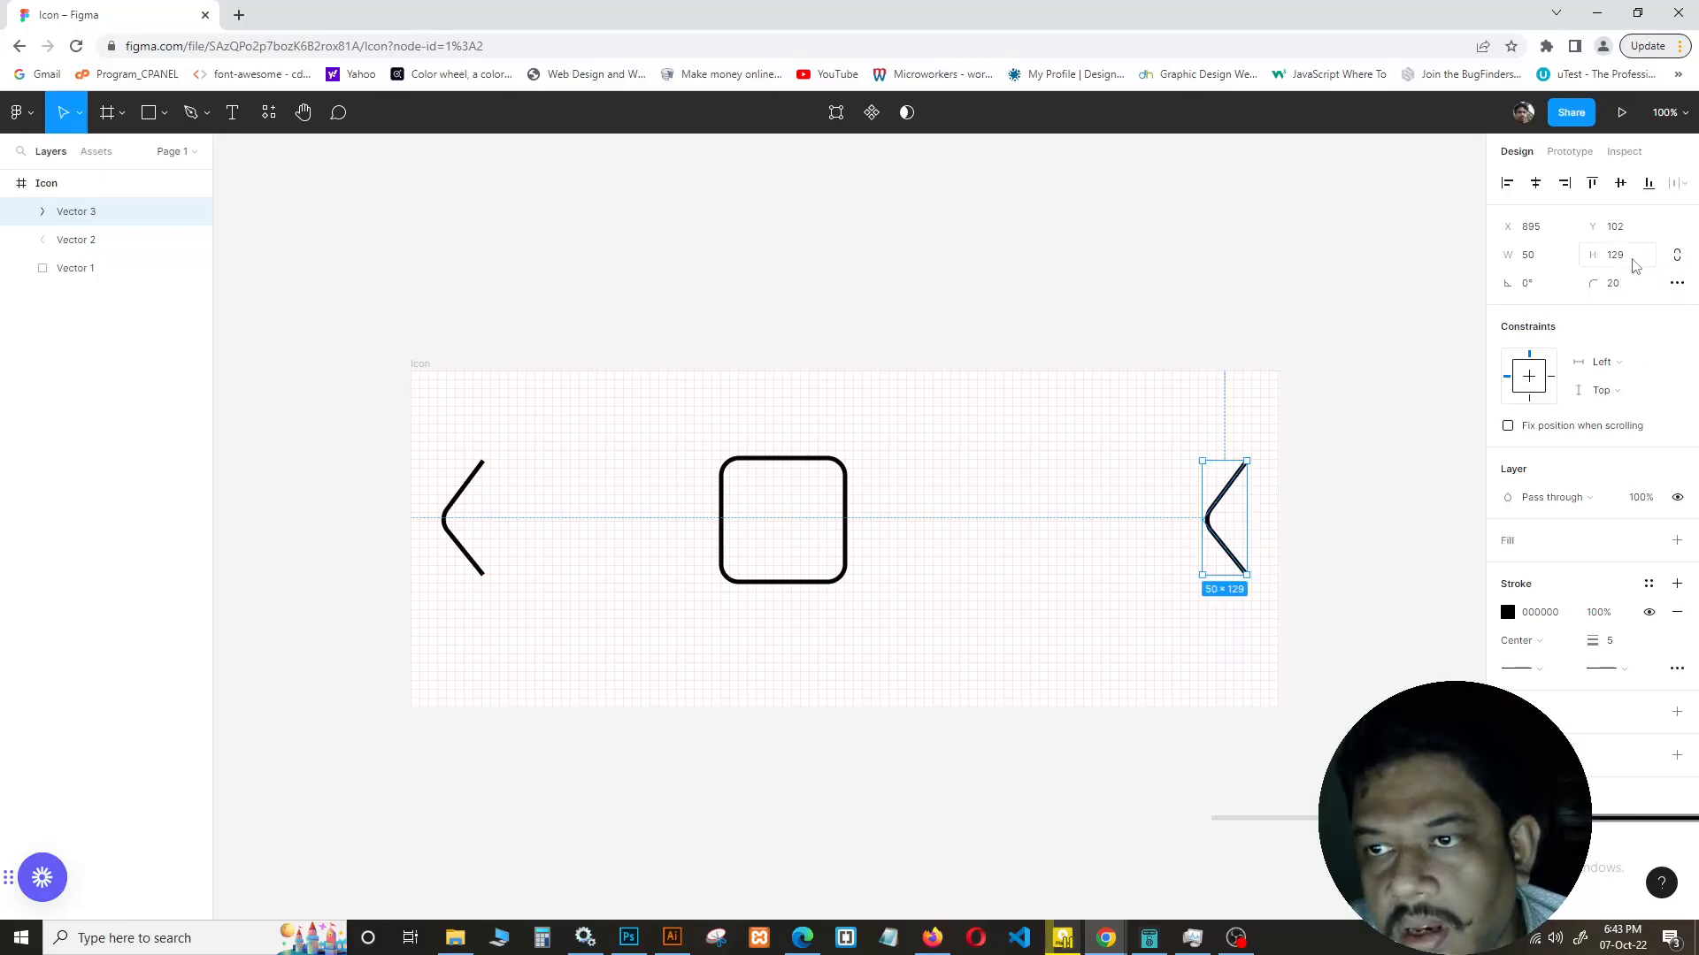
Rotate the copied chevron 180° so that it points right
left_click(1540, 288)
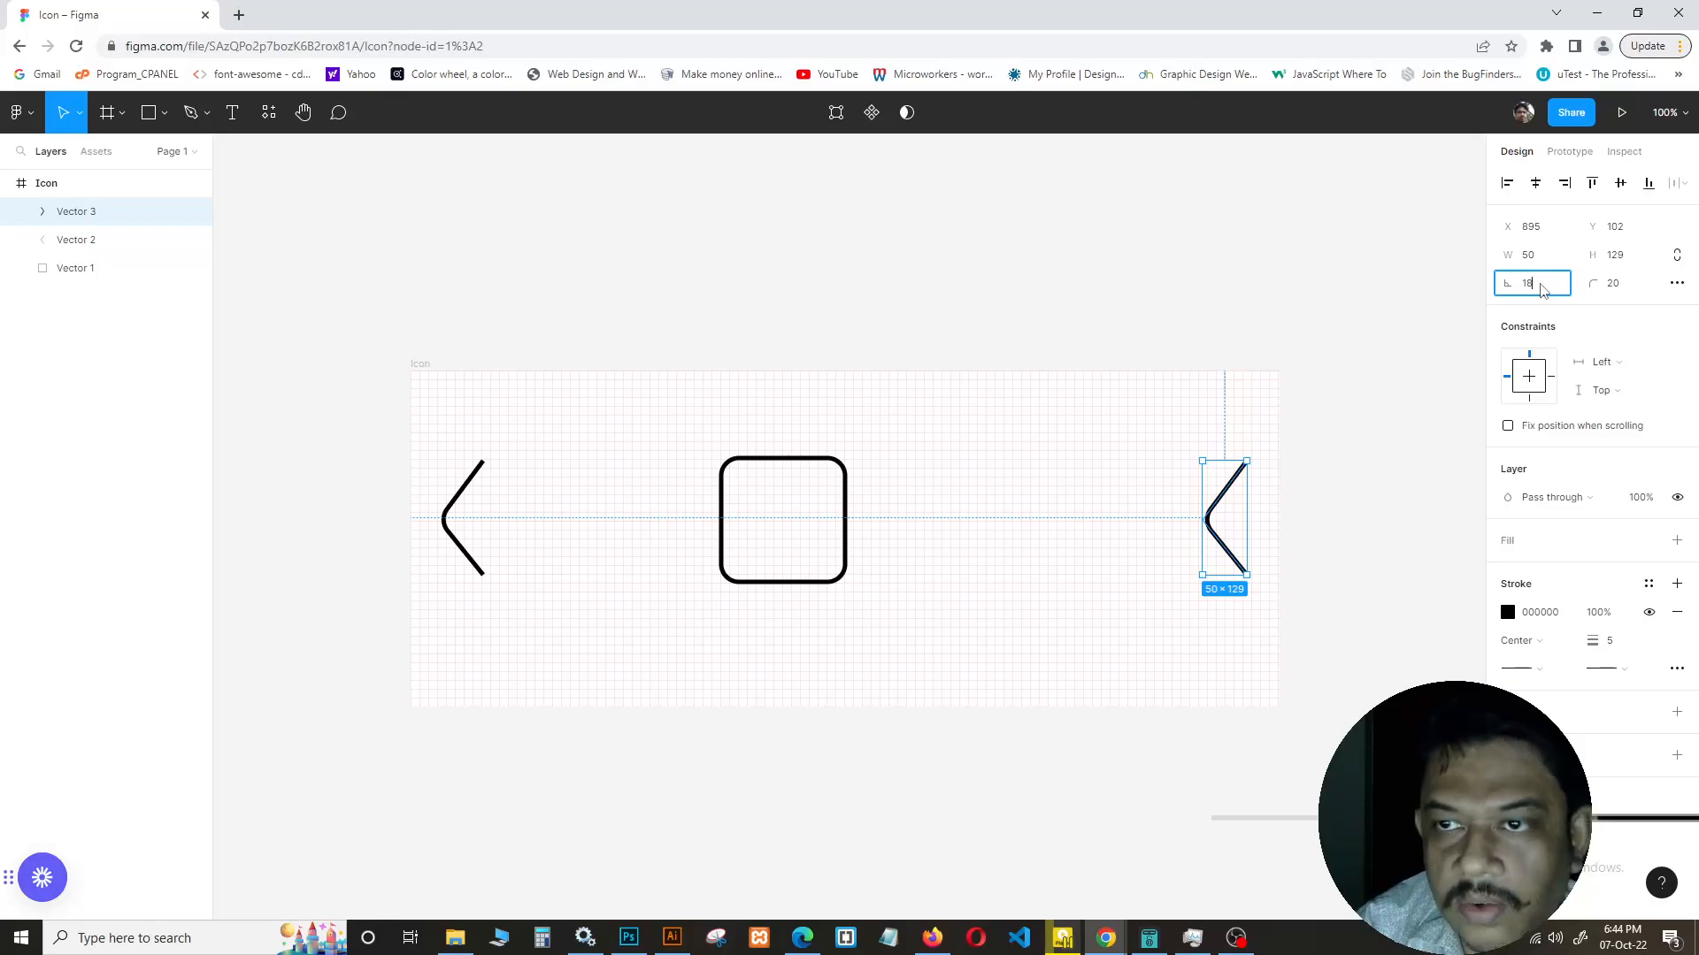
type("180")
key("Return")
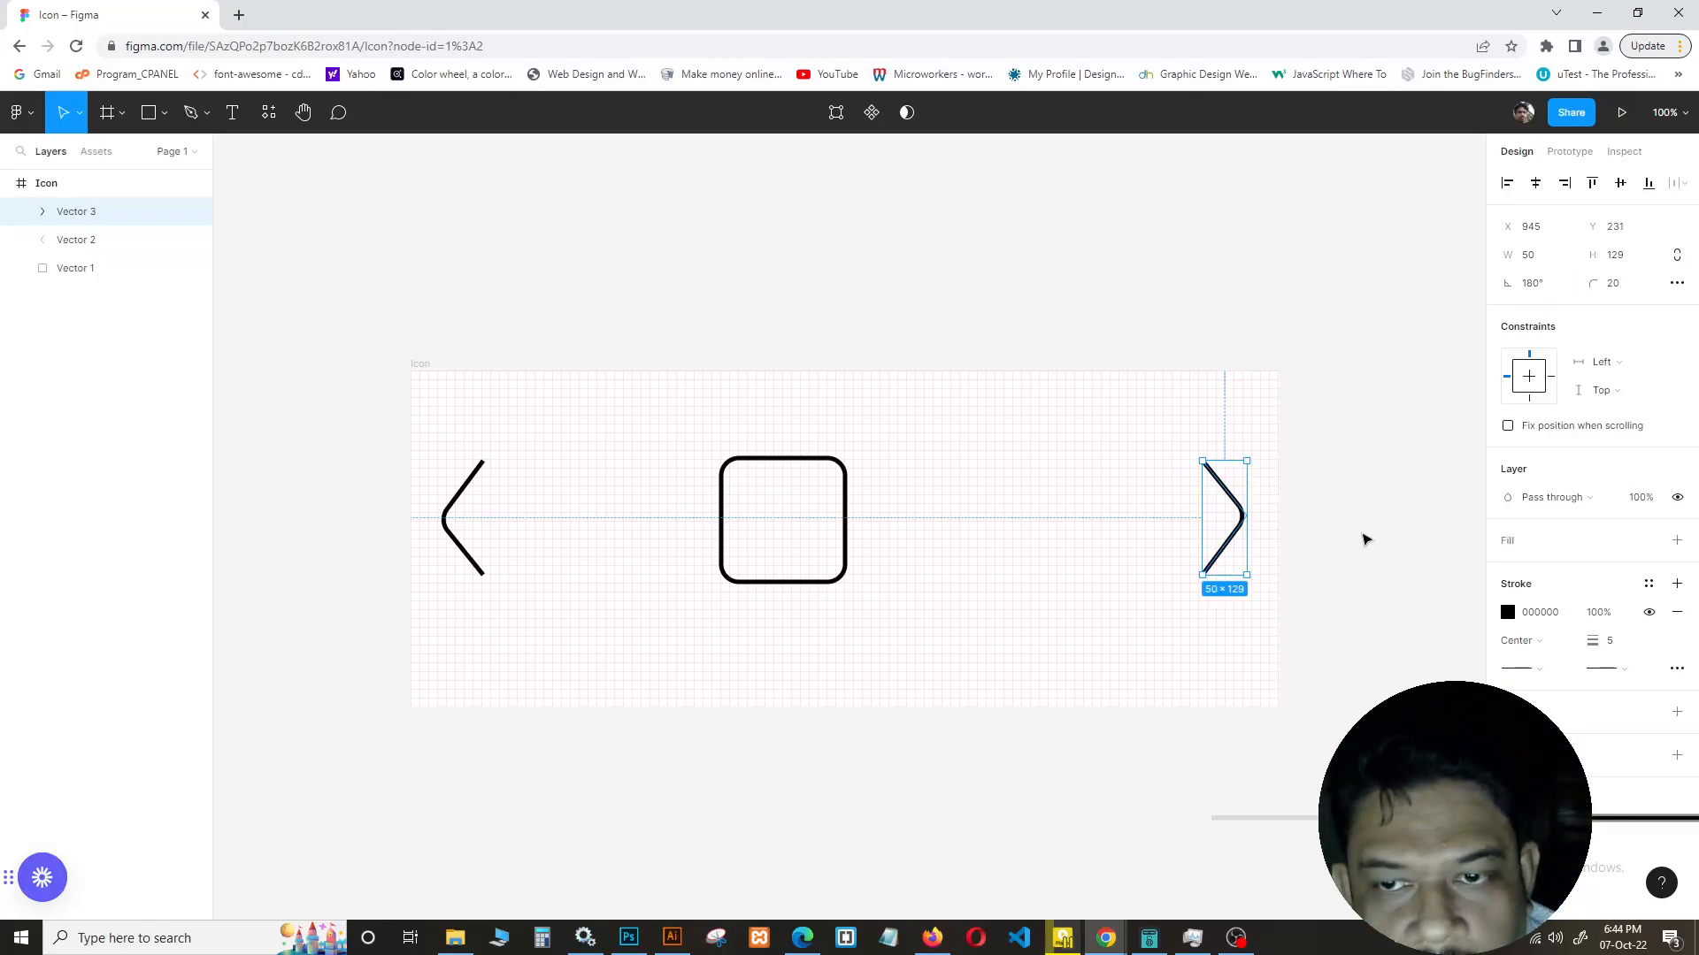
left_click(1363, 540)
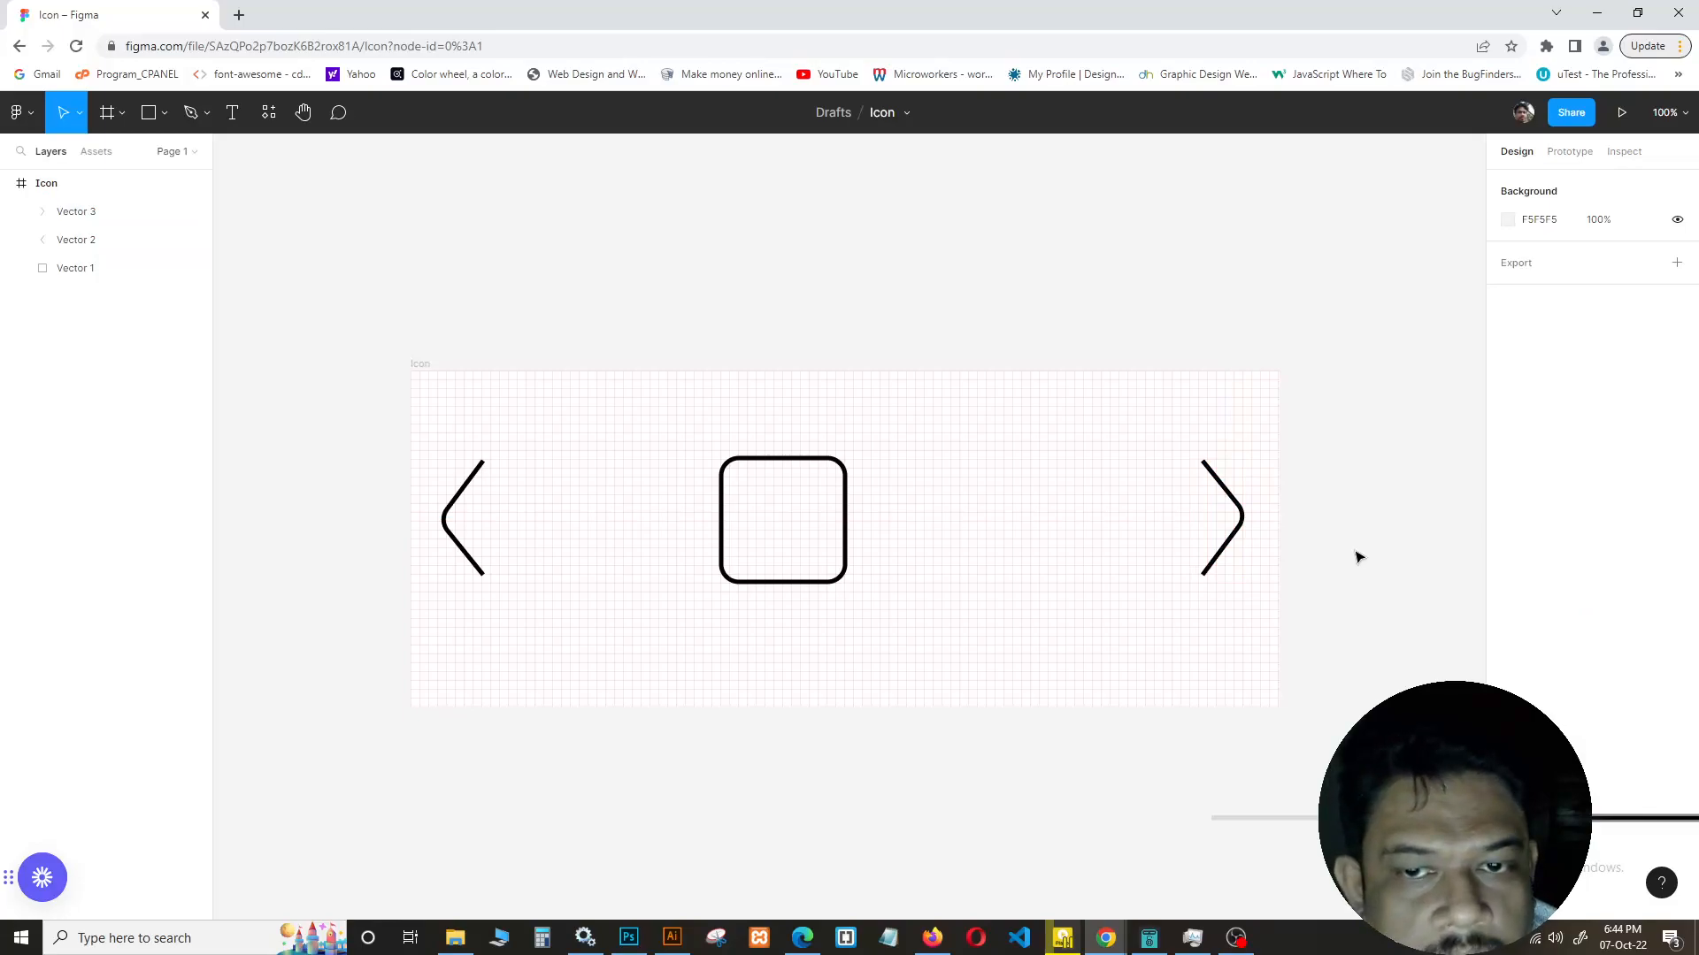
Draw a circle about 142 × 142 between the square and the right chevron, and nudge it down to Y 94
left_click(164, 113)
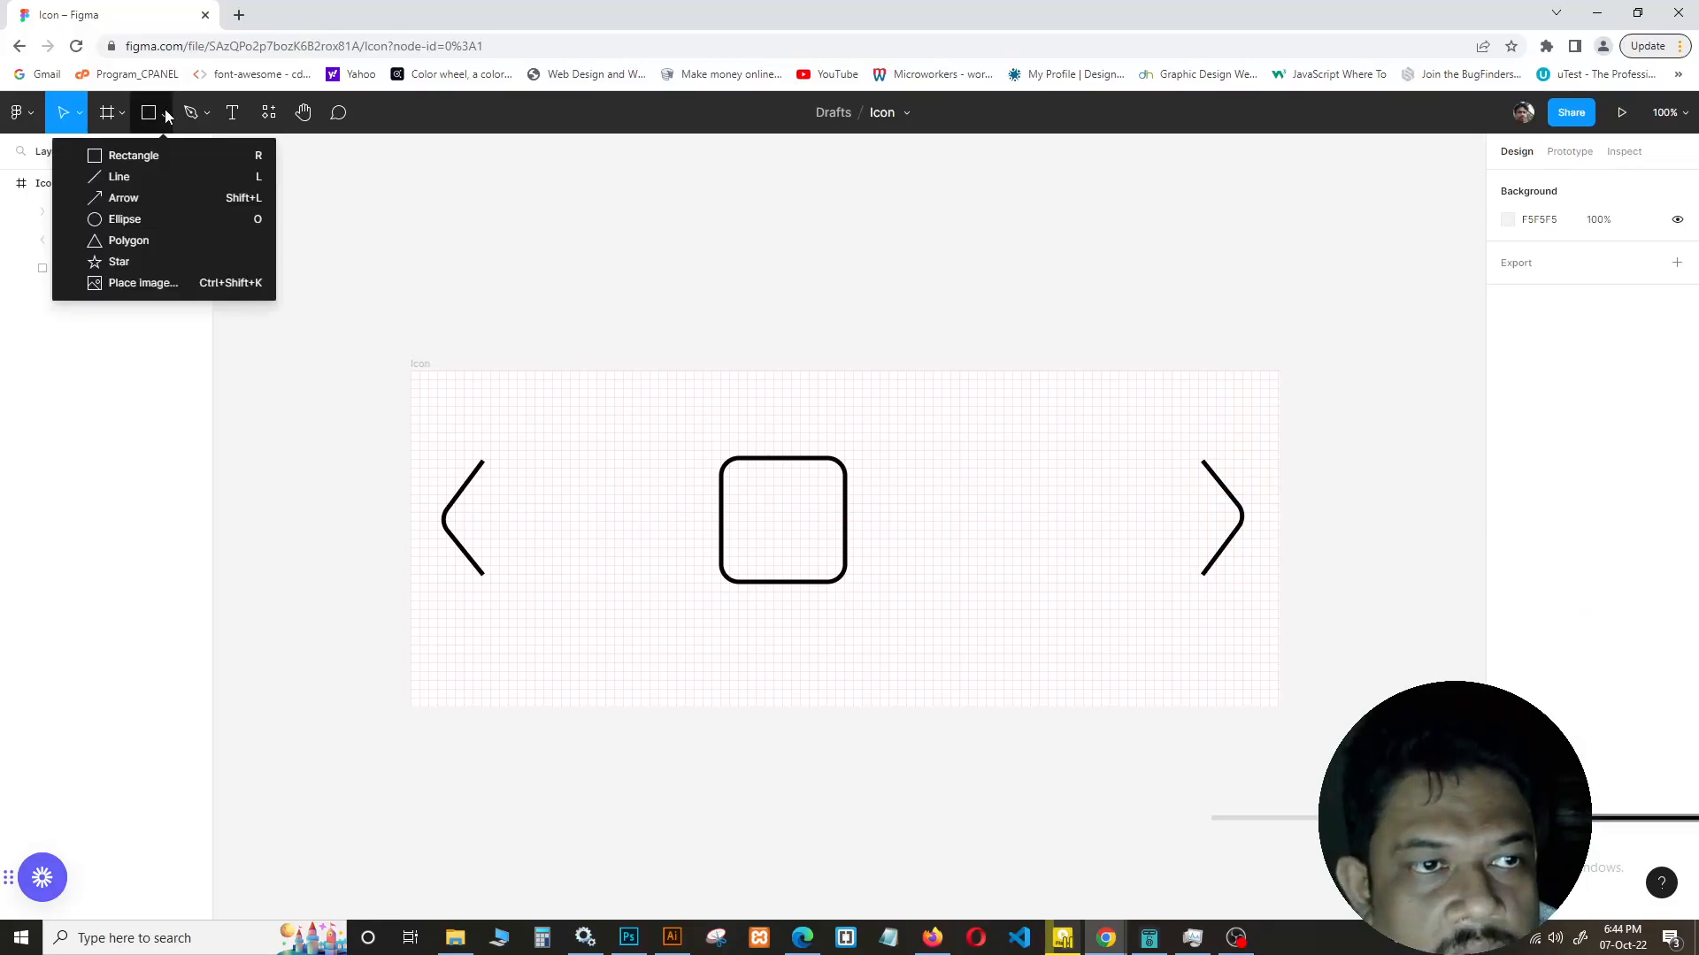
left_click(123, 222)
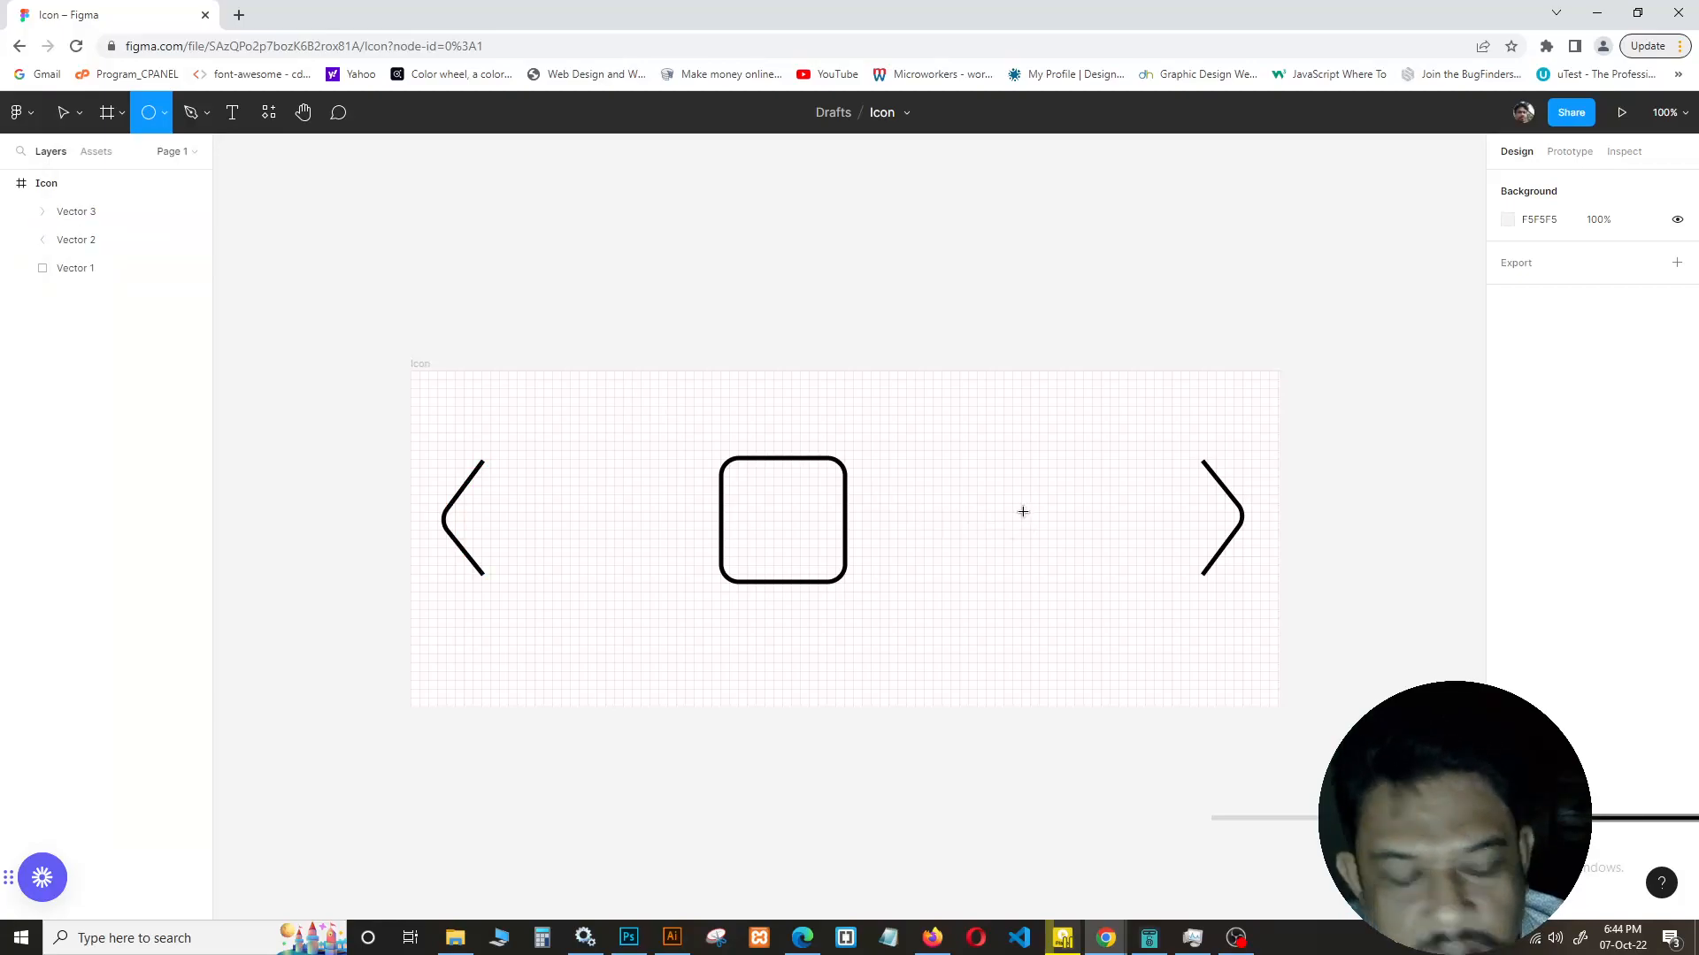
left_click_drag(1023, 512, 1081, 579)
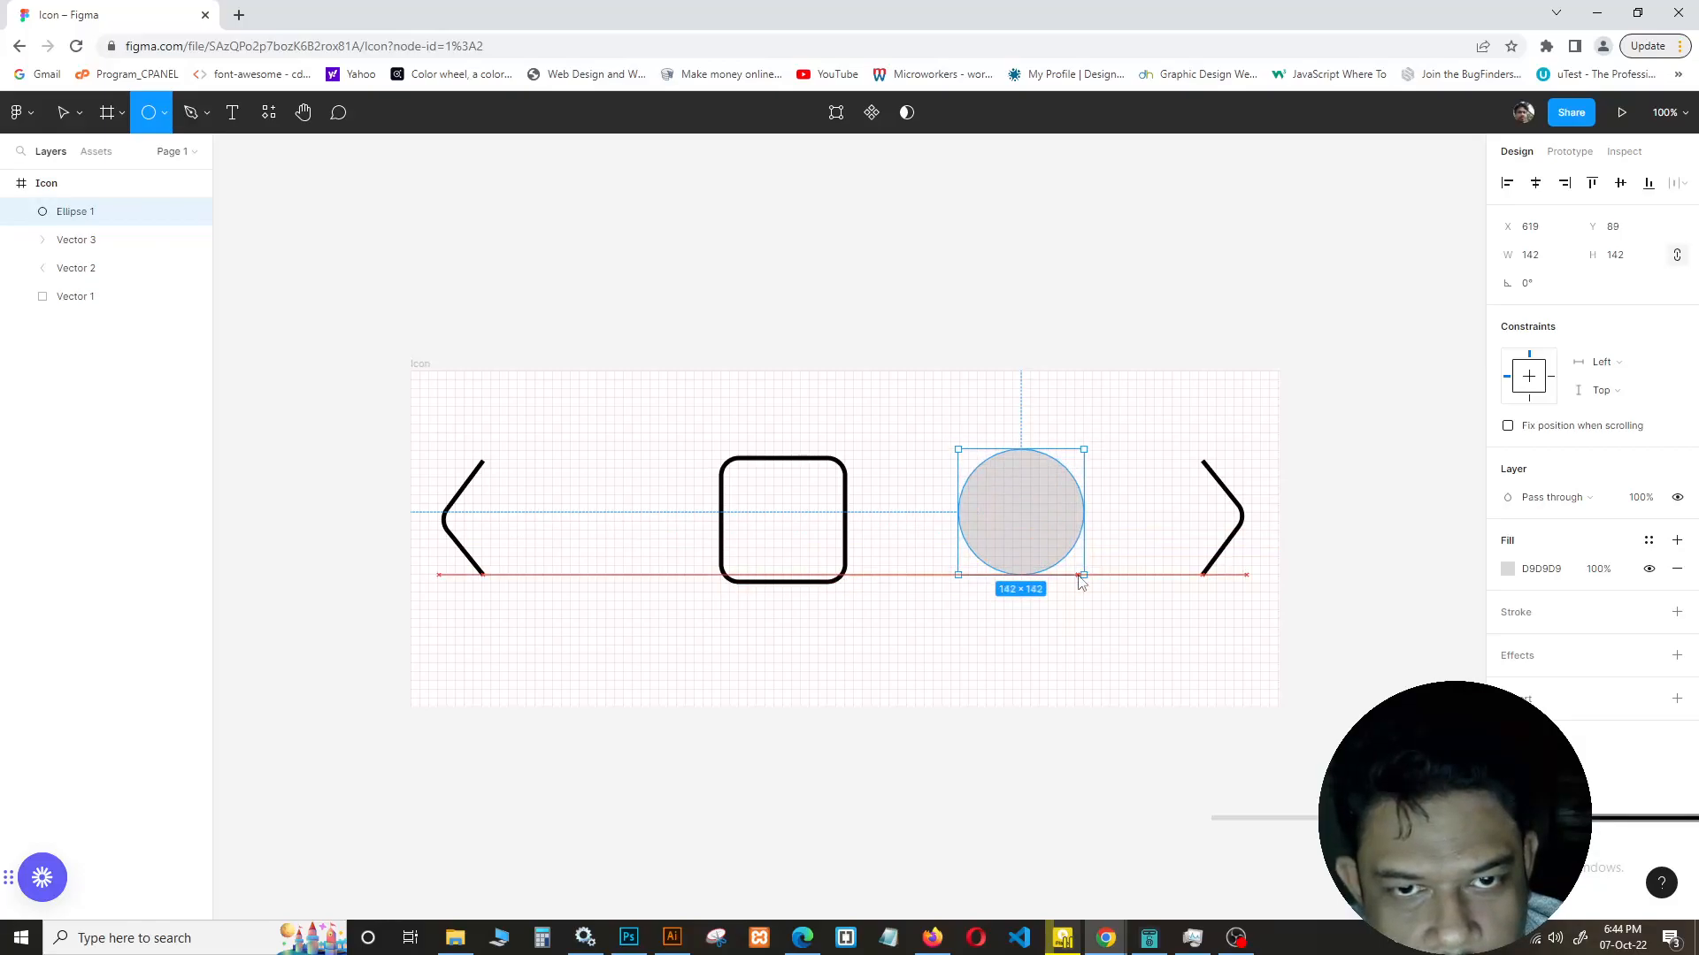
left_click_drag(1080, 581, 1080, 580)
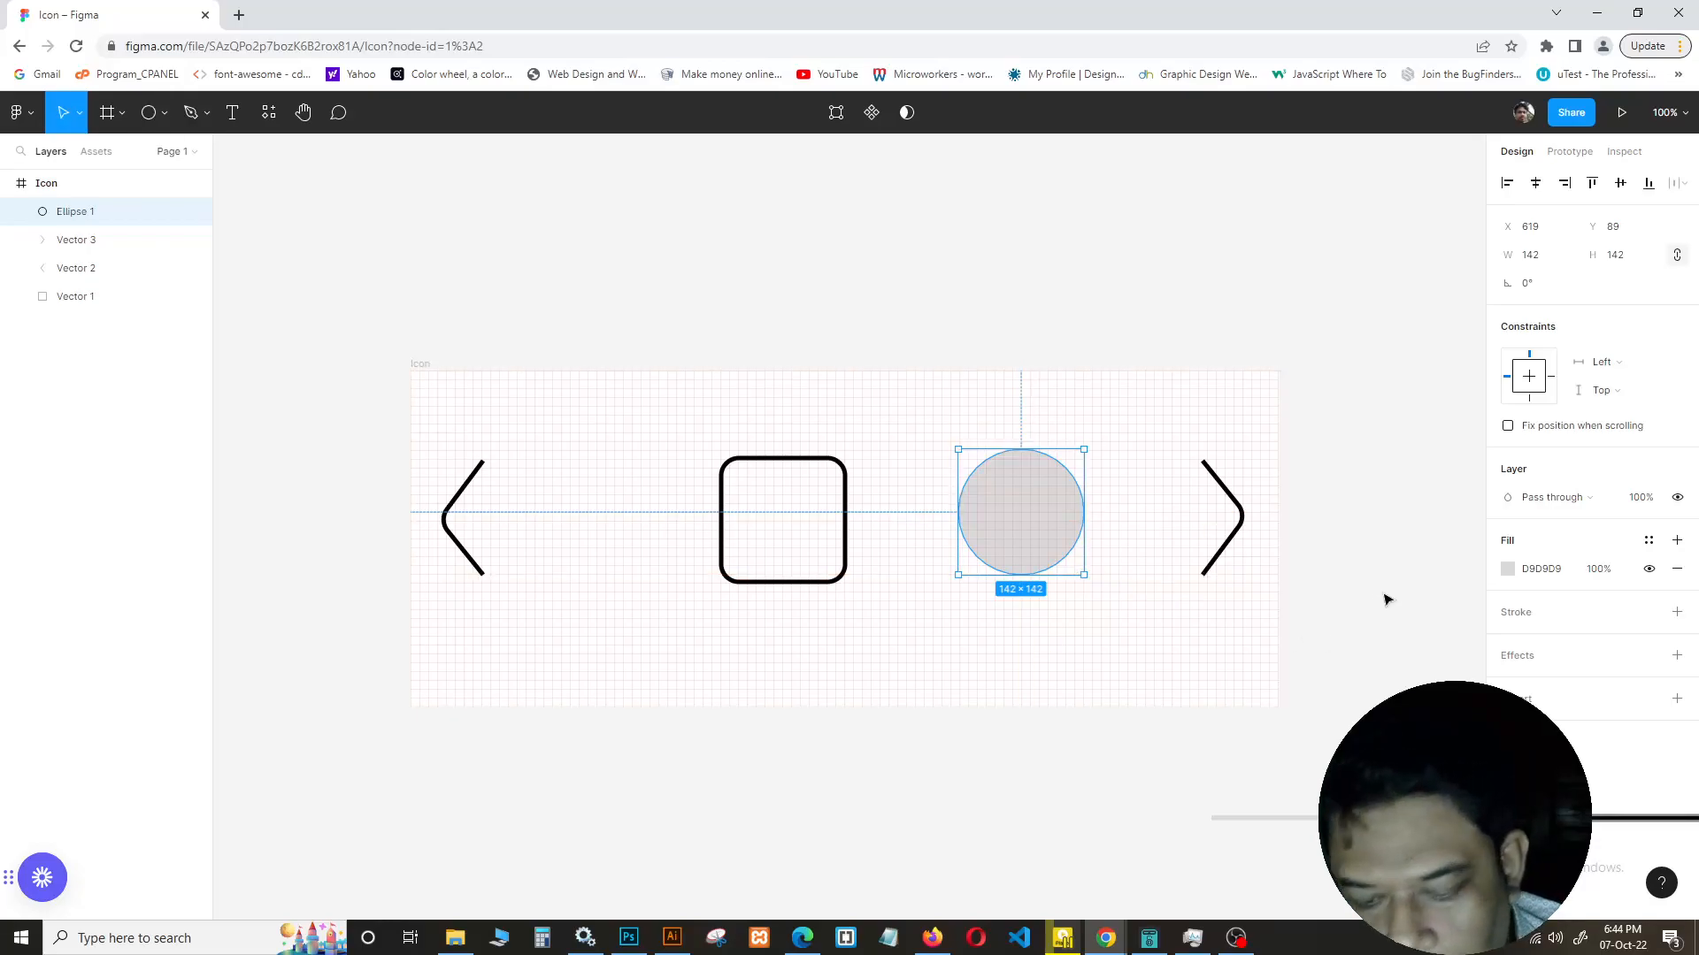
key("Down")
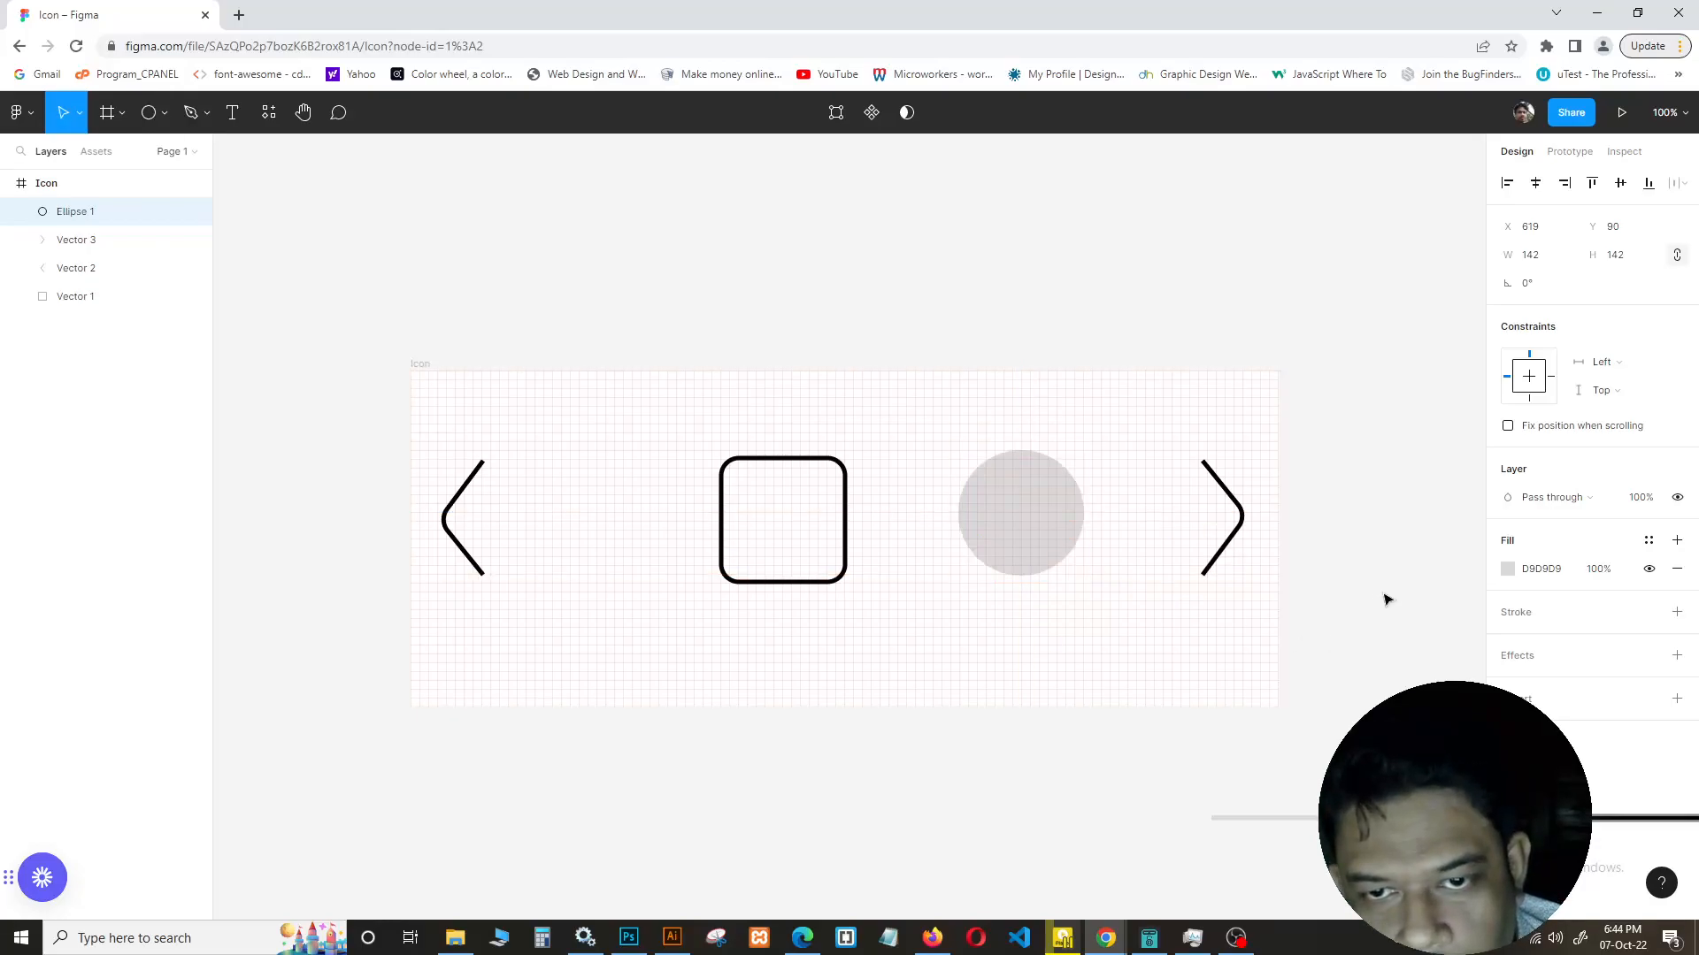
key("Down")
key("Down")
key("Down")
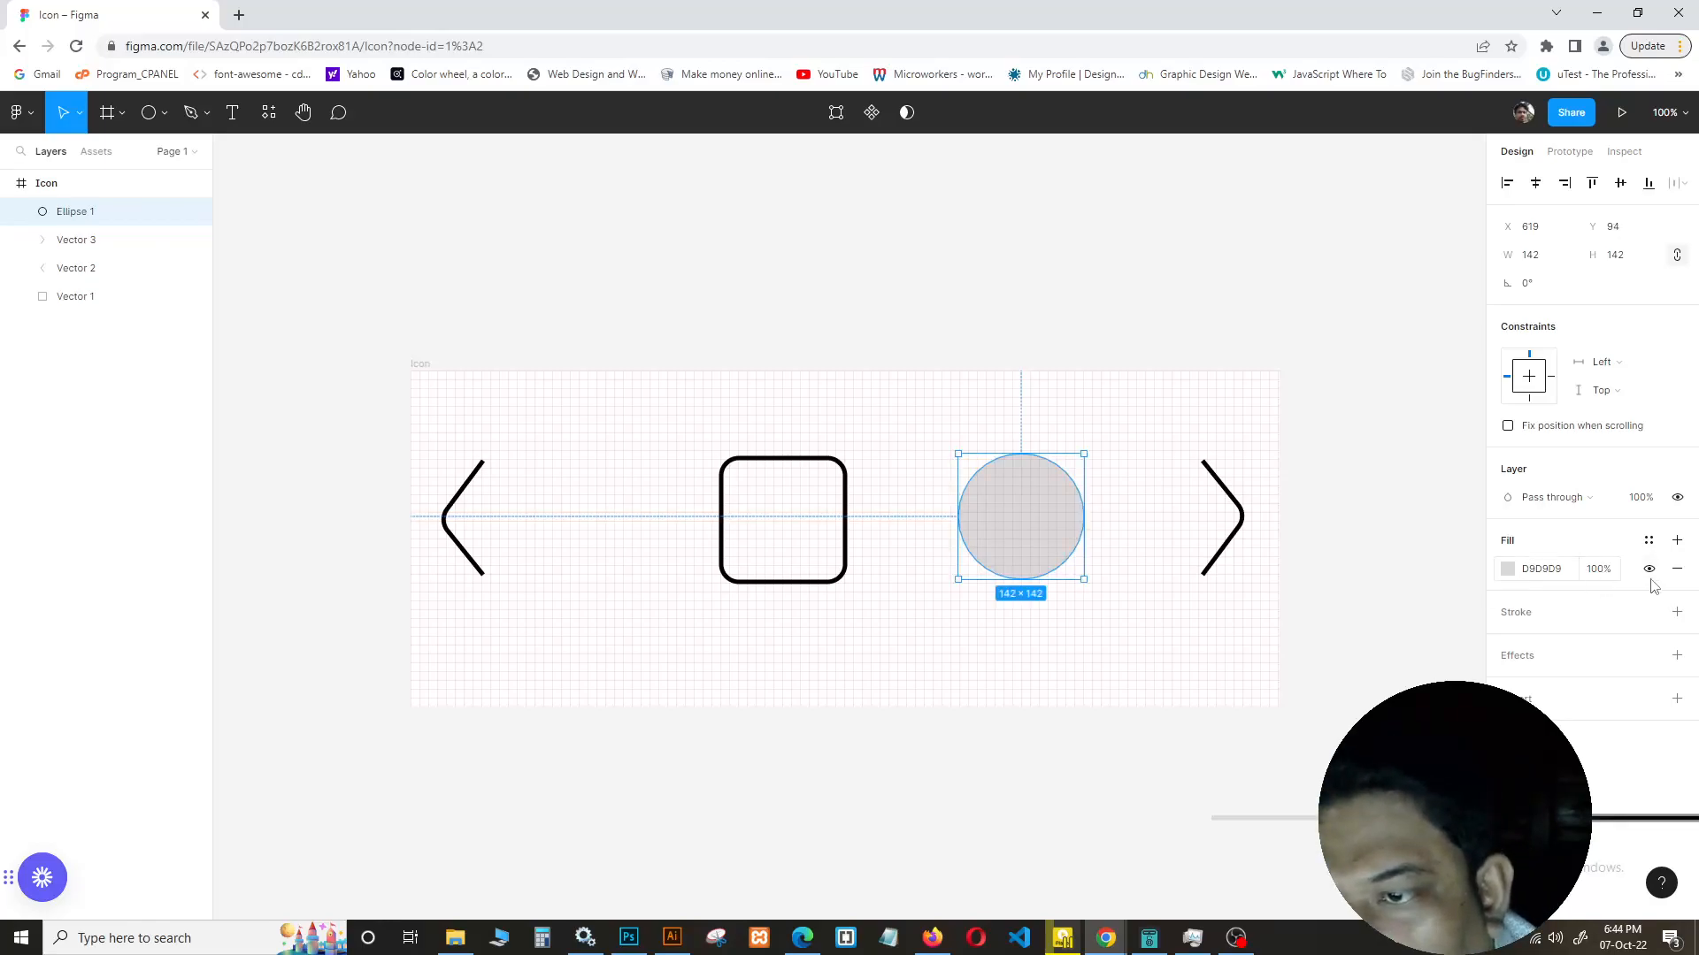
Remove the circle's fill
left_click(1508, 570)
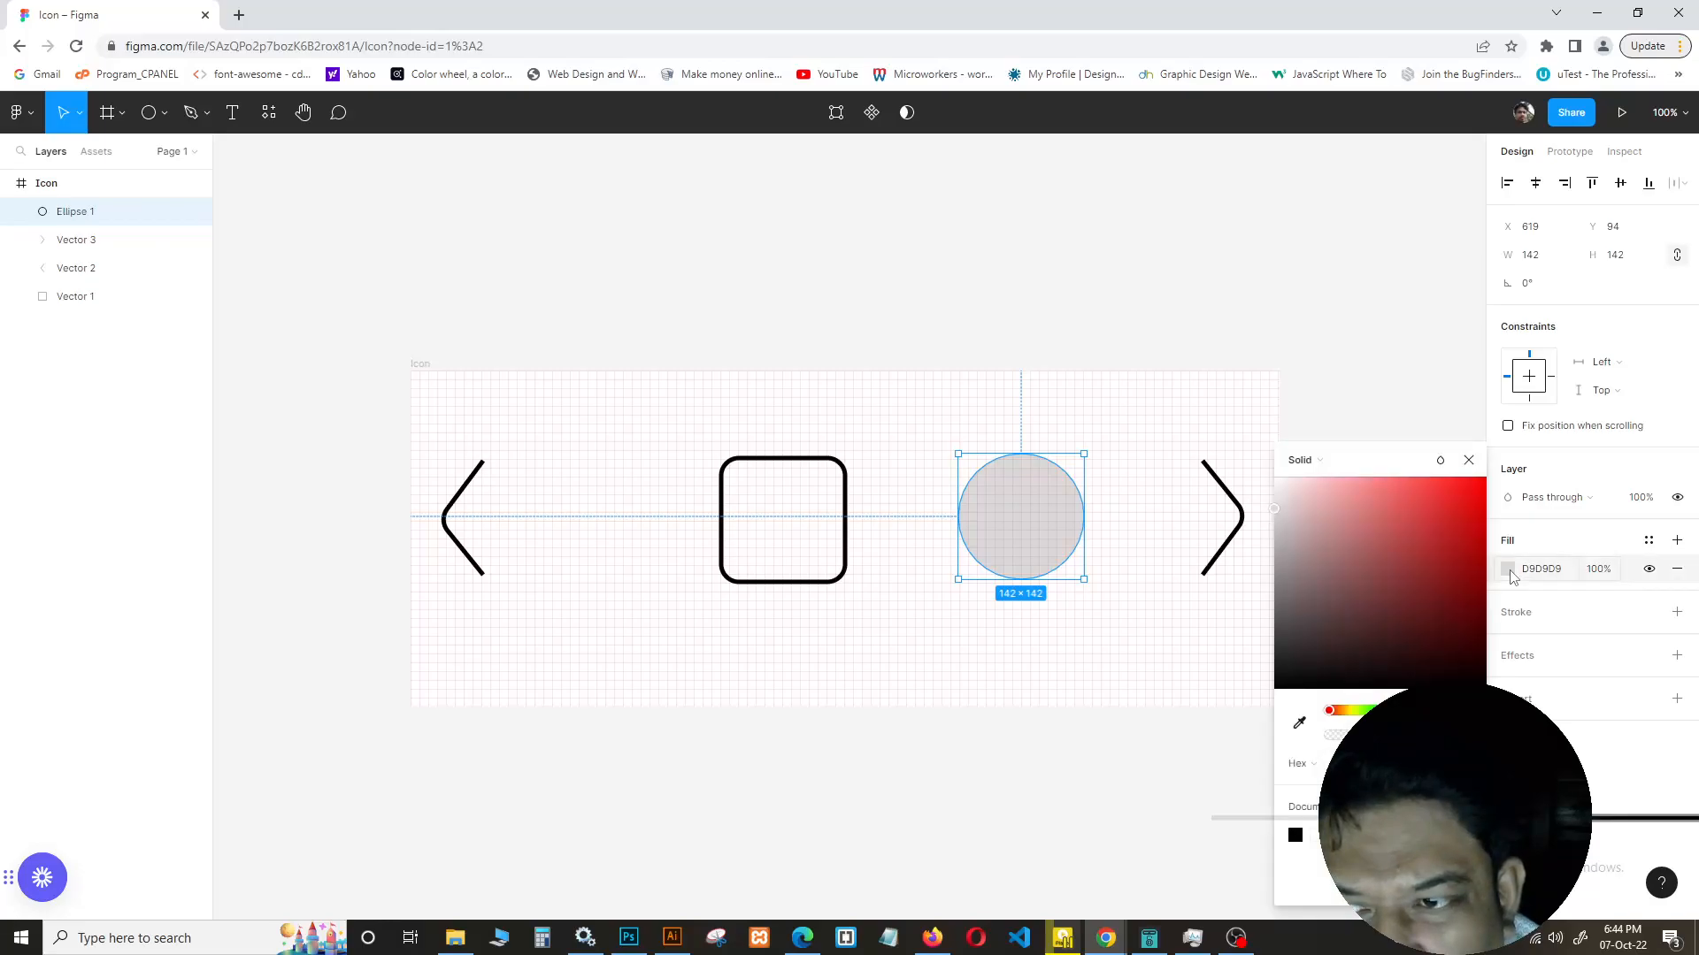
left_click(1675, 569)
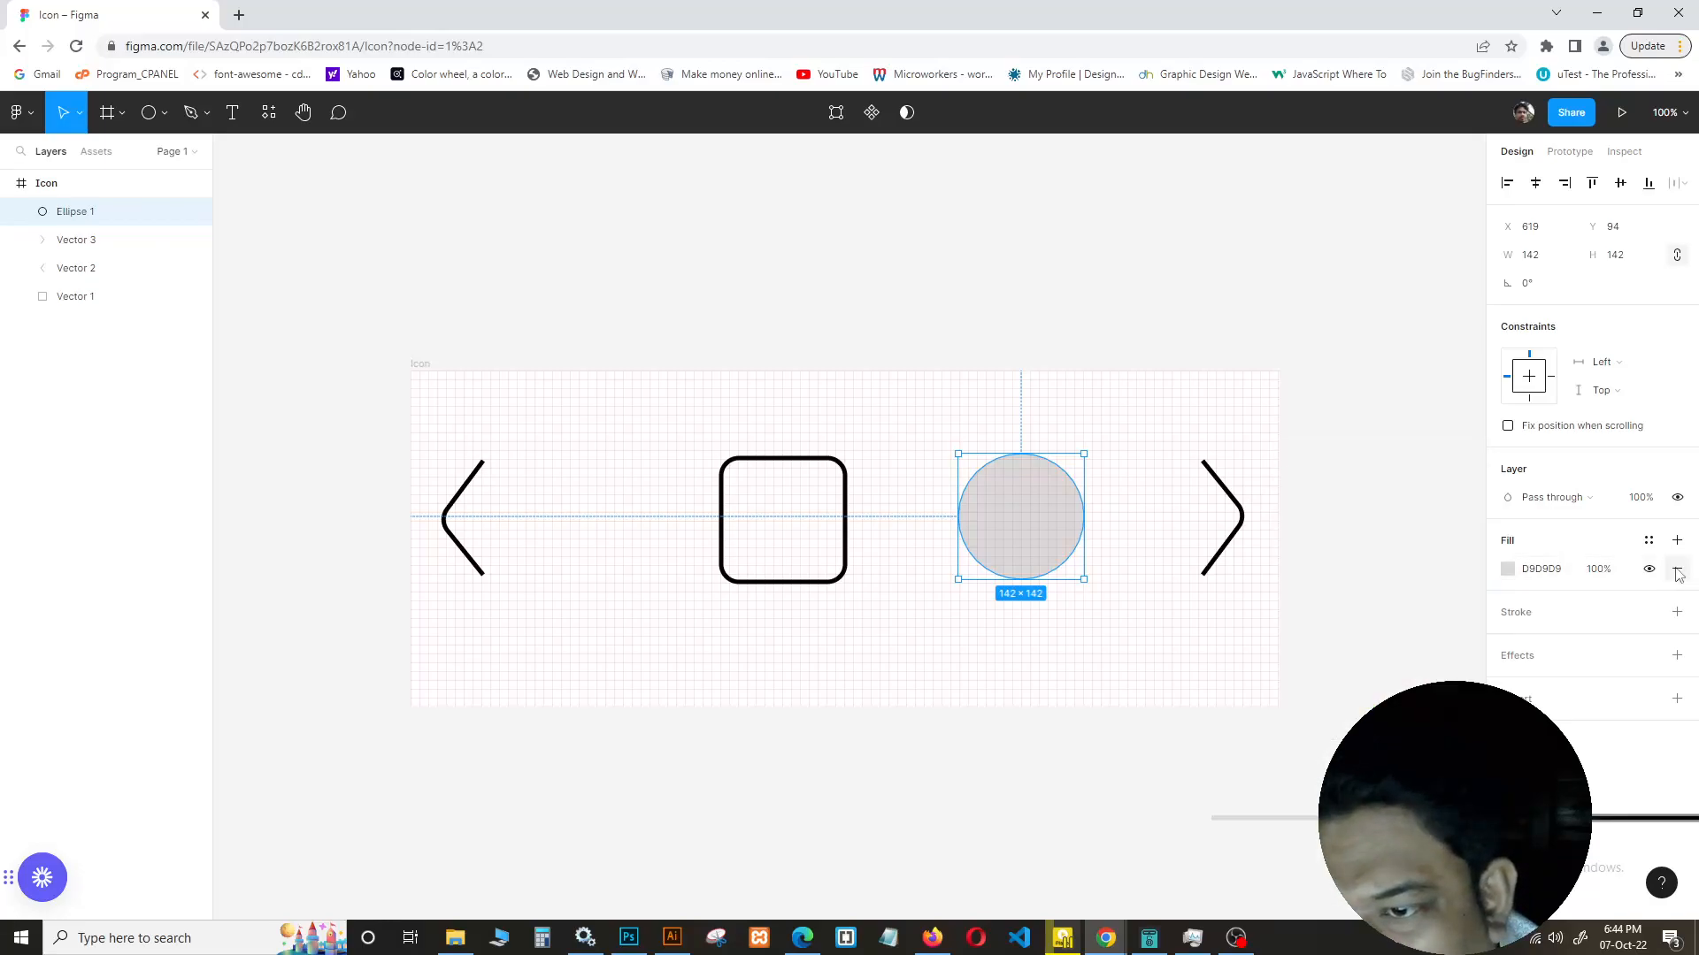
left_click(1676, 571)
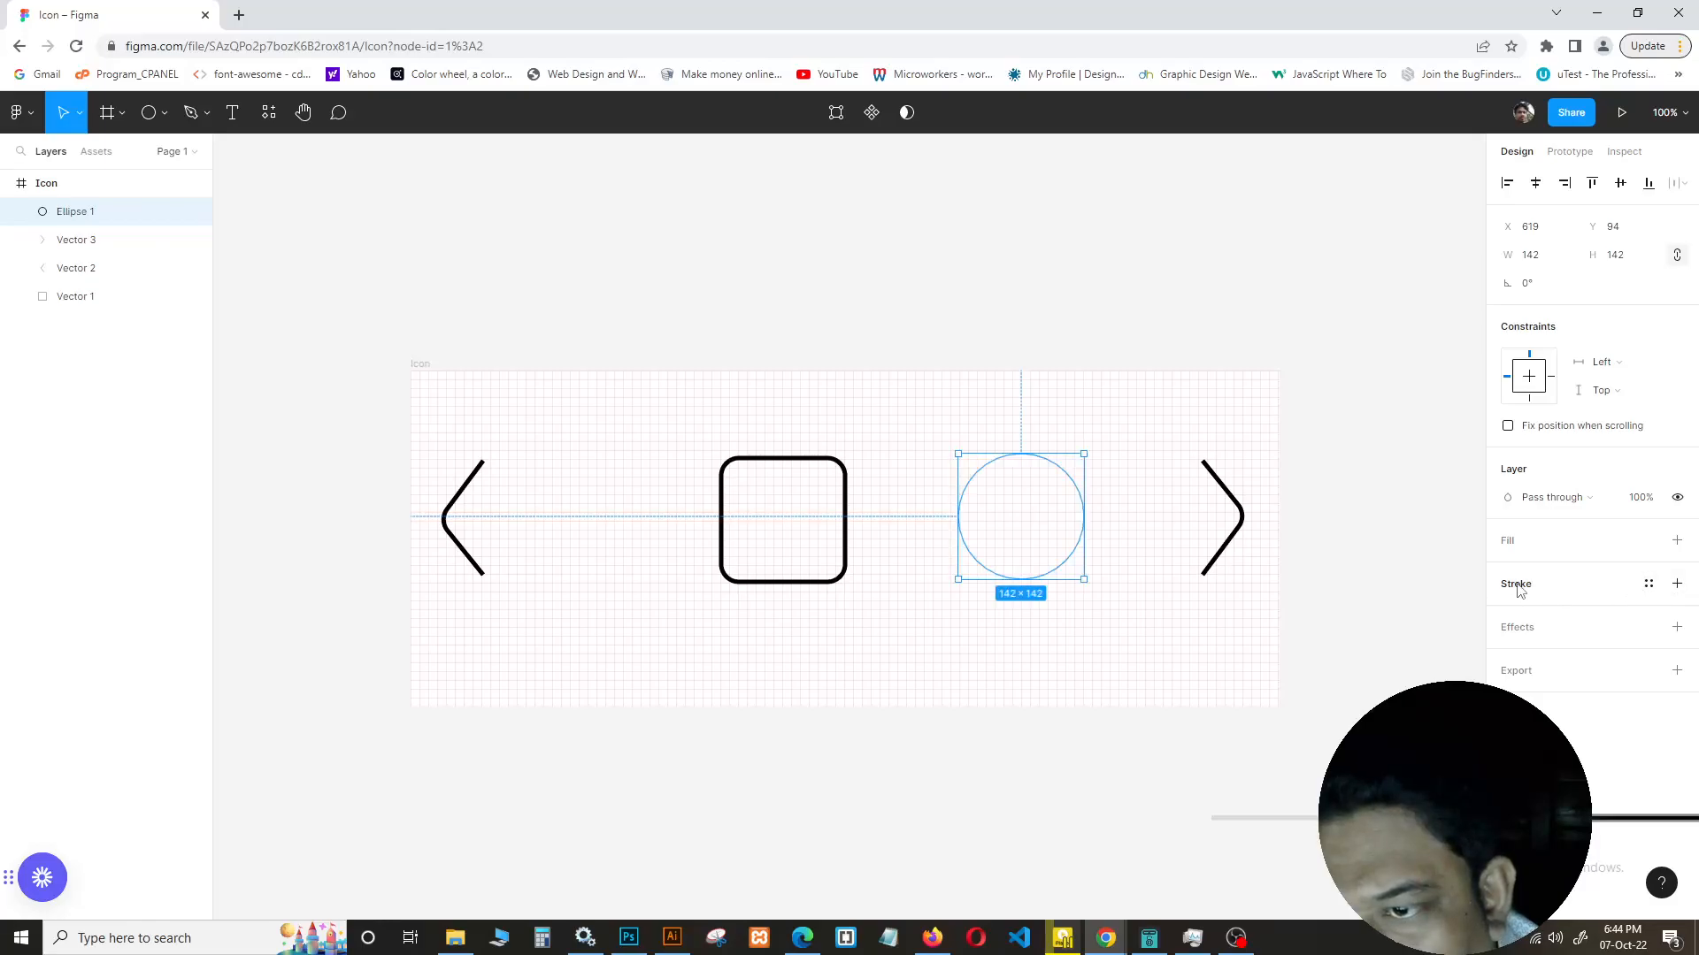
Add a black stroke with a width of 5 to the circle
left_click(1677, 584)
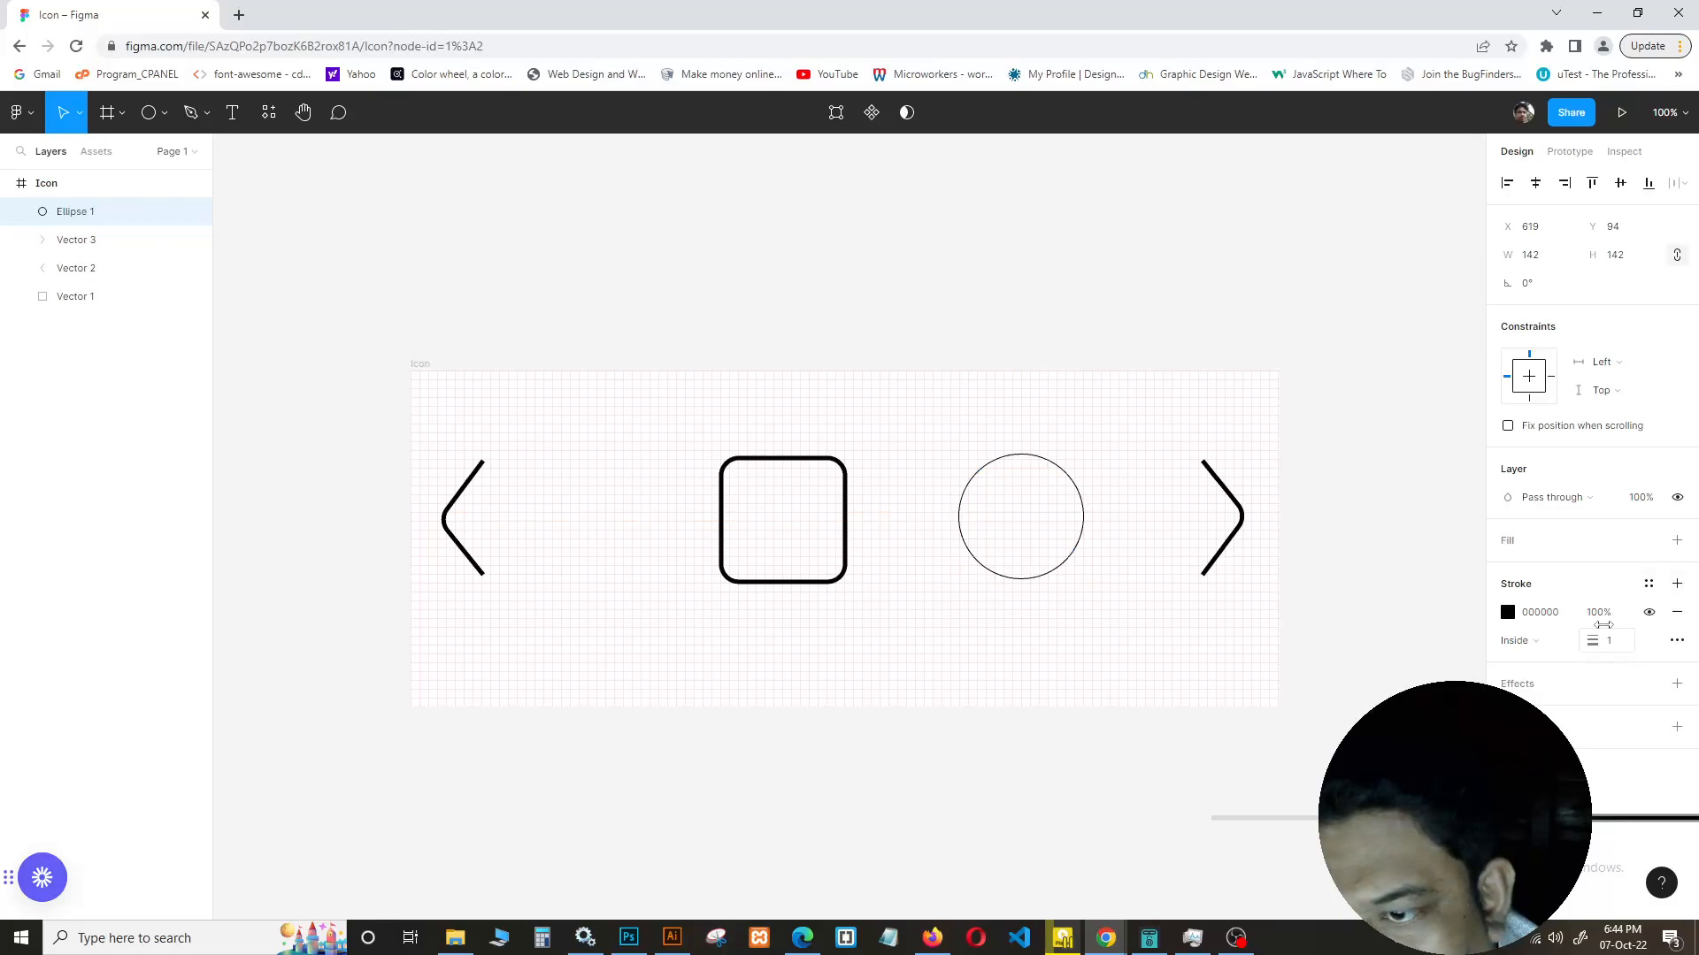
left_click(1614, 649)
type("5")
key("Return")
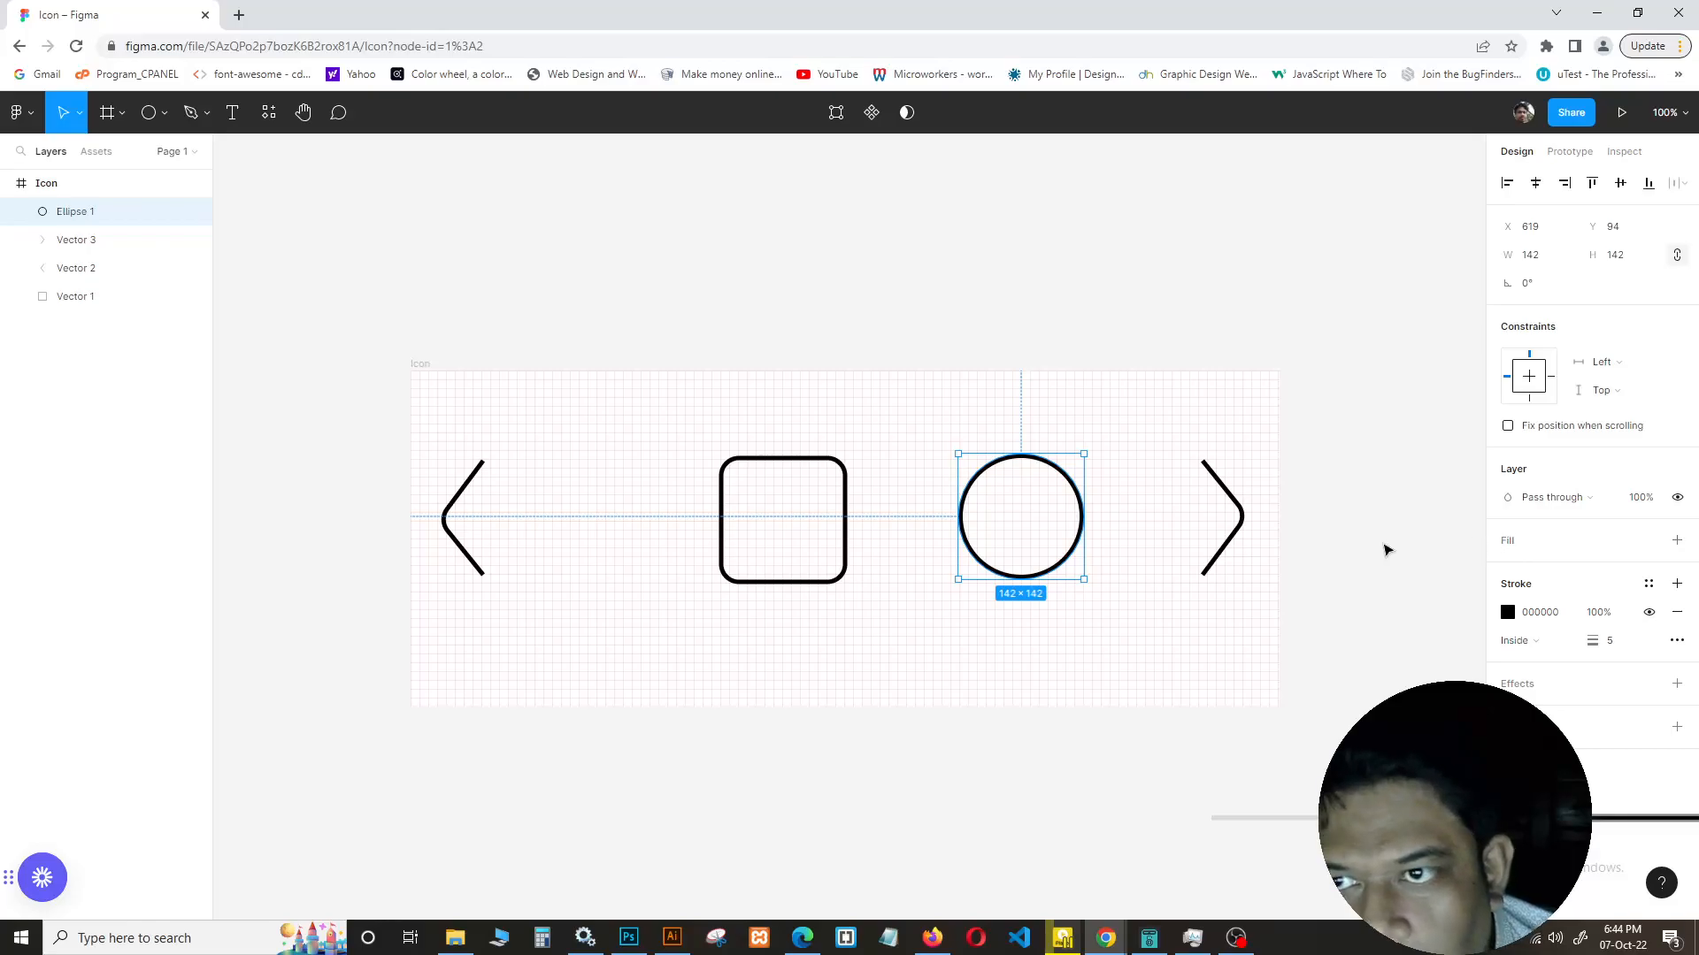
left_click(1385, 549)
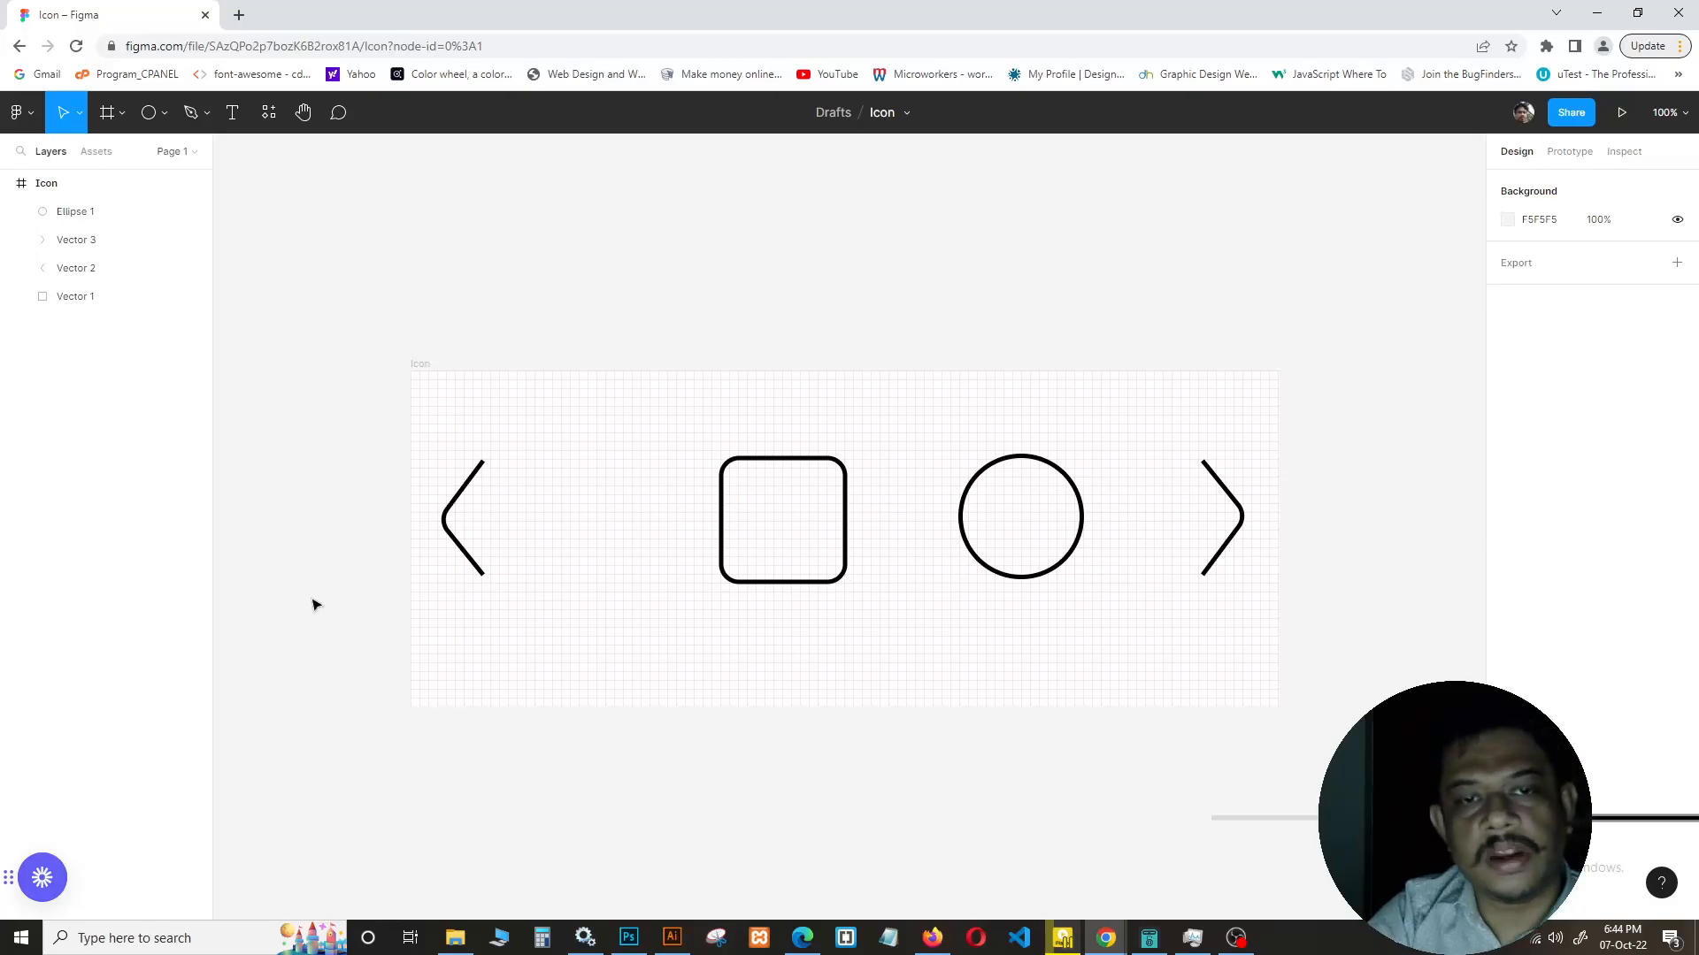
Align the two chevrons, the square and the circle on their vertical centers, and align their left edges
left_click(448, 517)
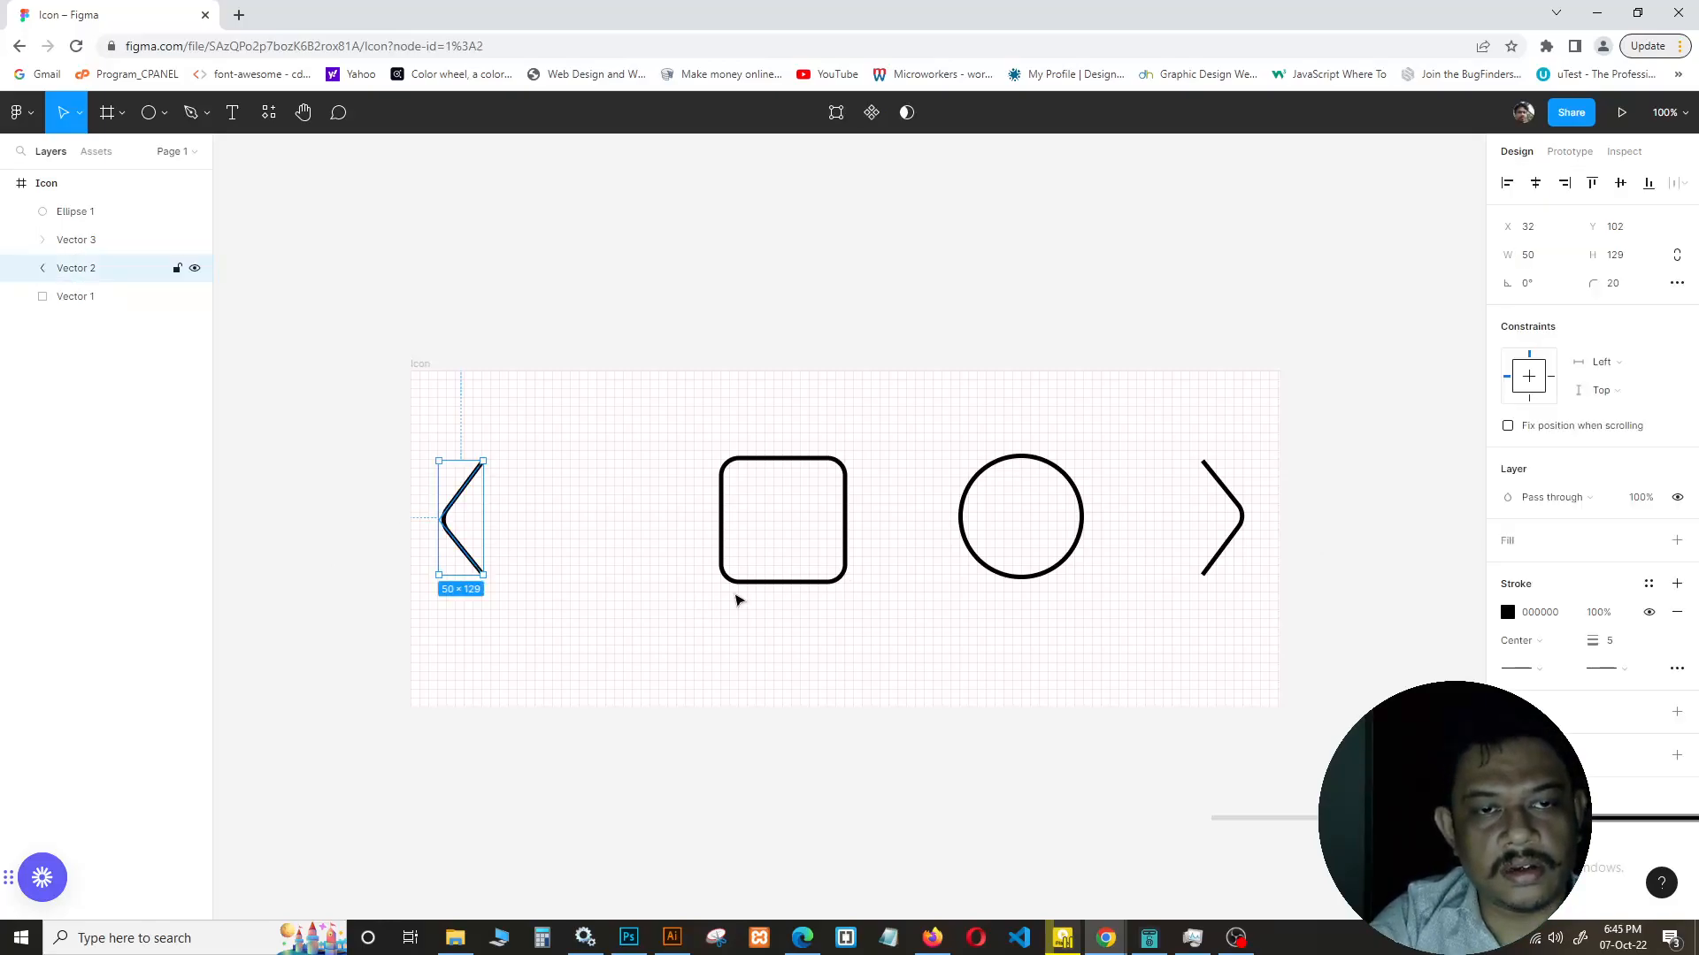
left_click(766, 585, "shift")
left_click(1028, 579, "shift")
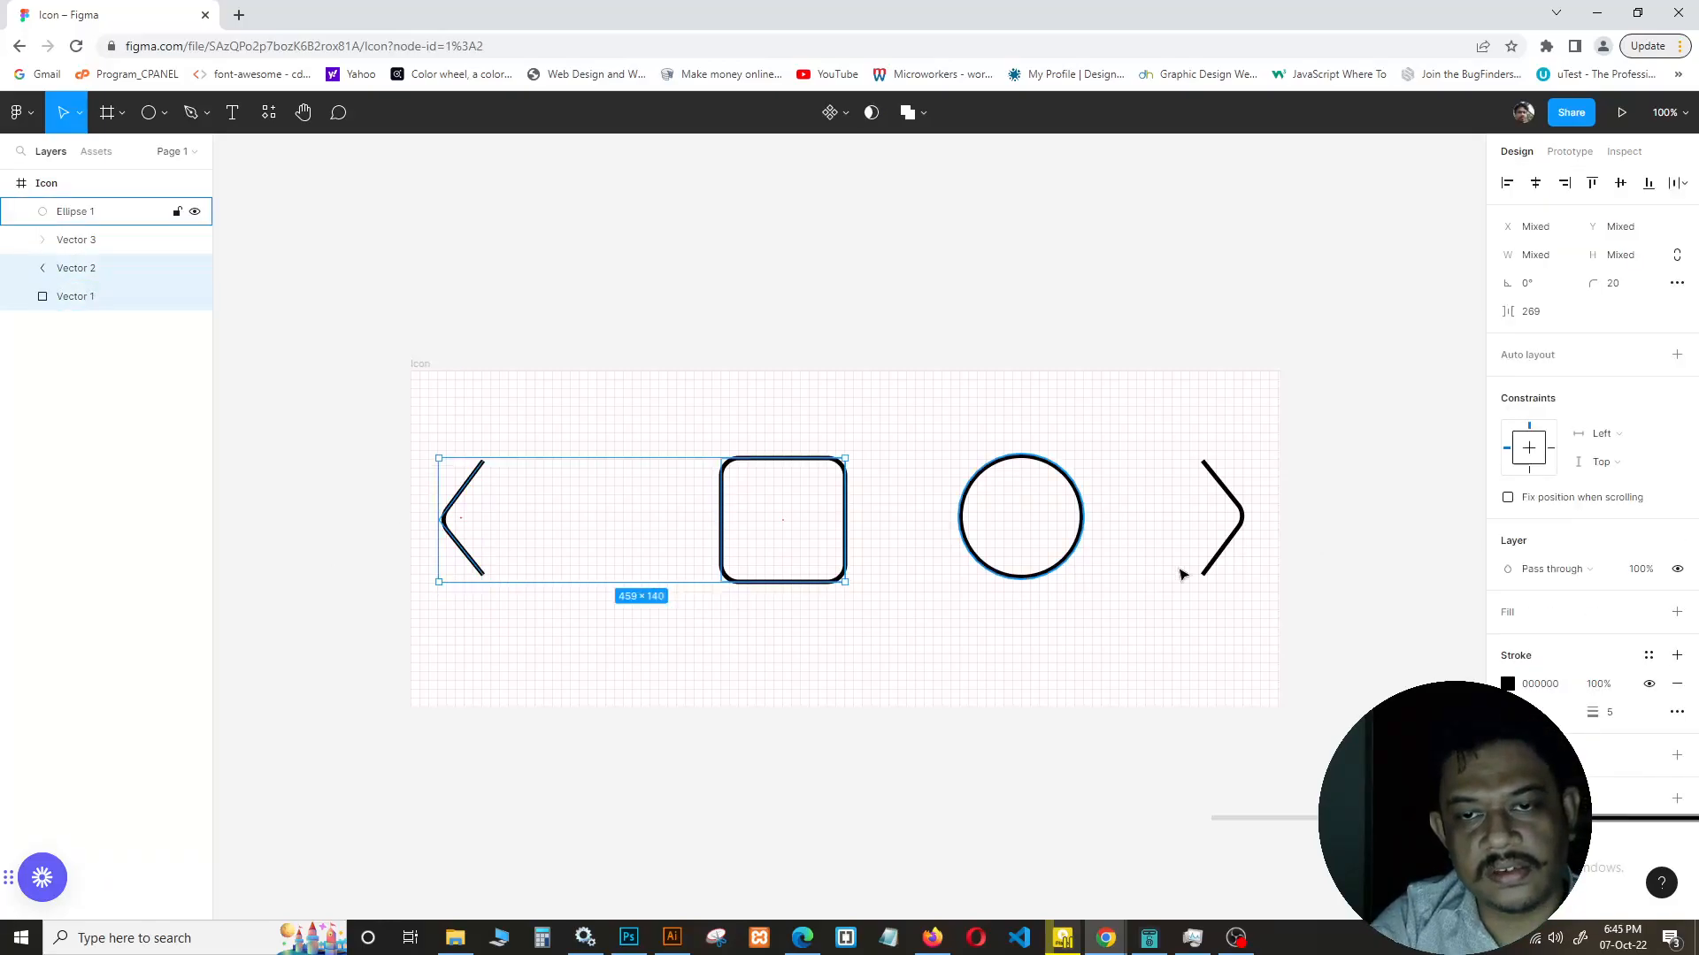
left_click(1244, 522, "shift")
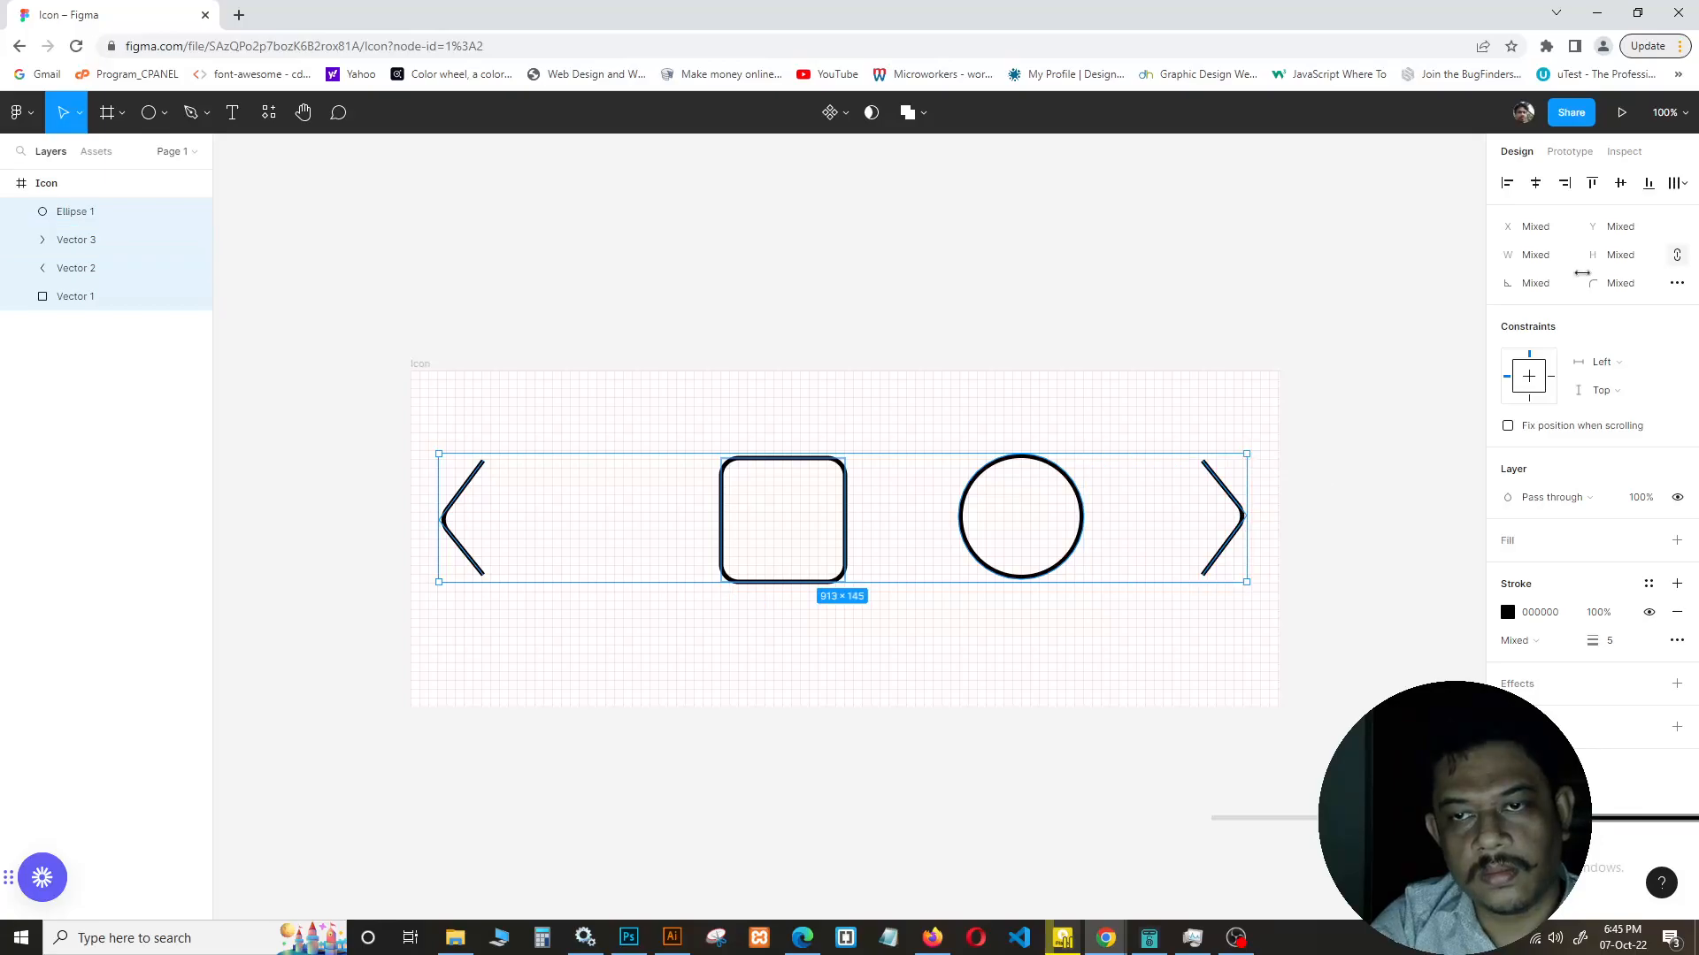
left_click(1621, 184)
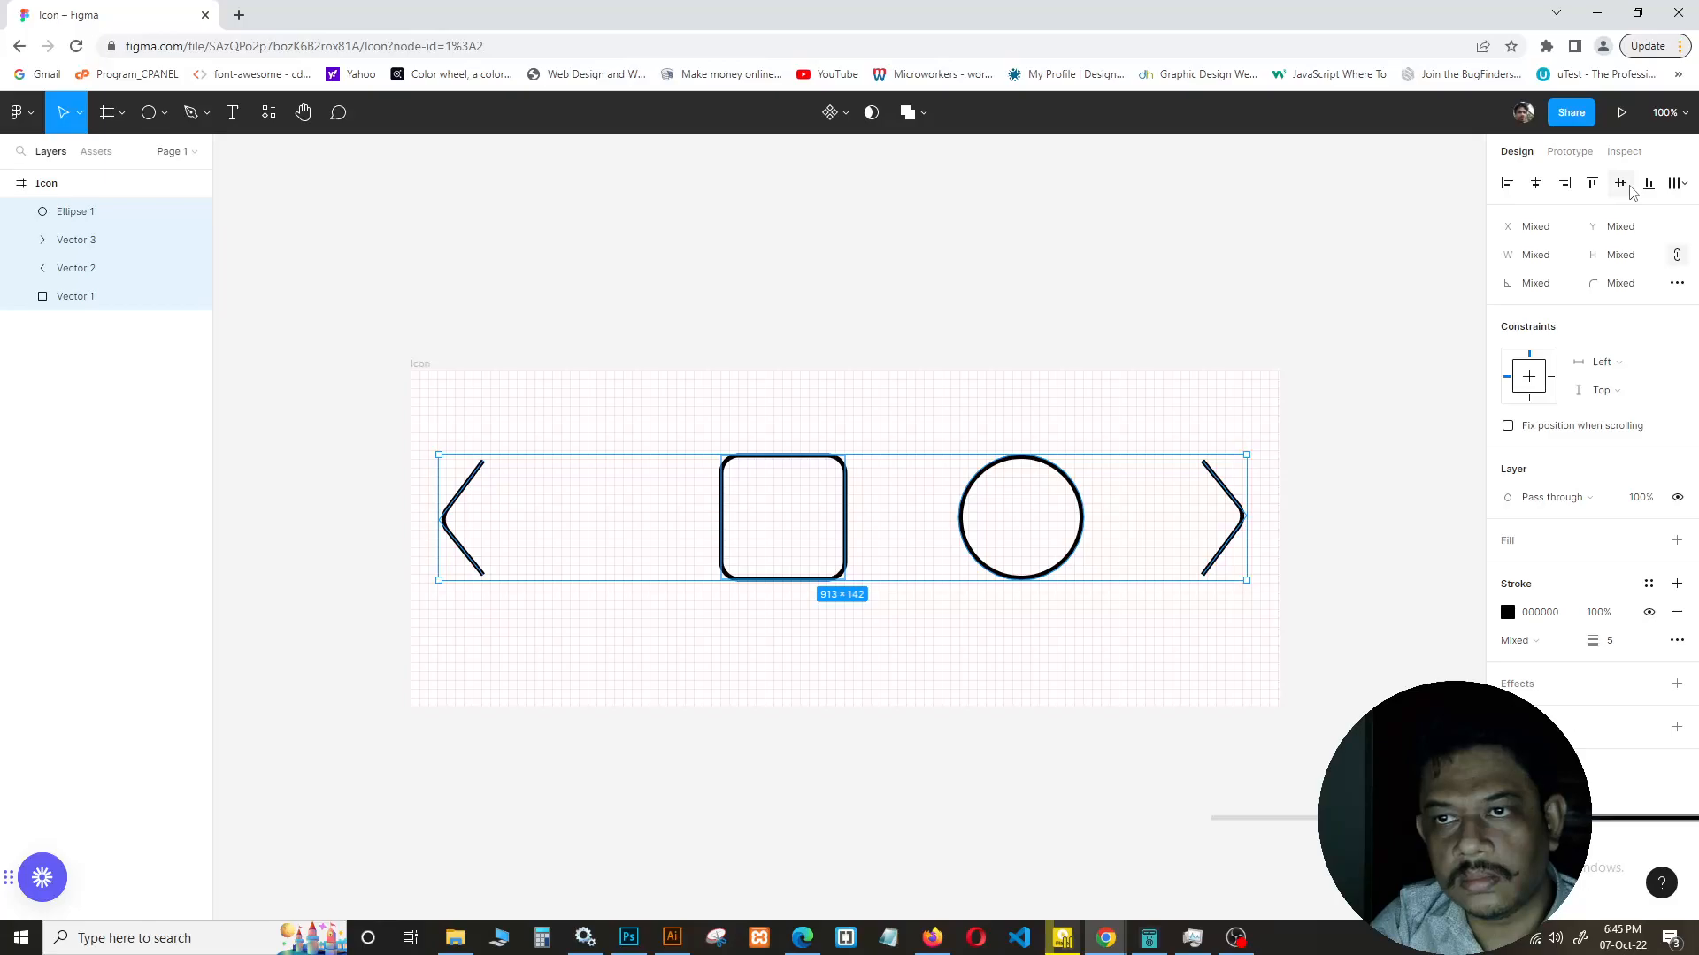
left_click(1509, 194)
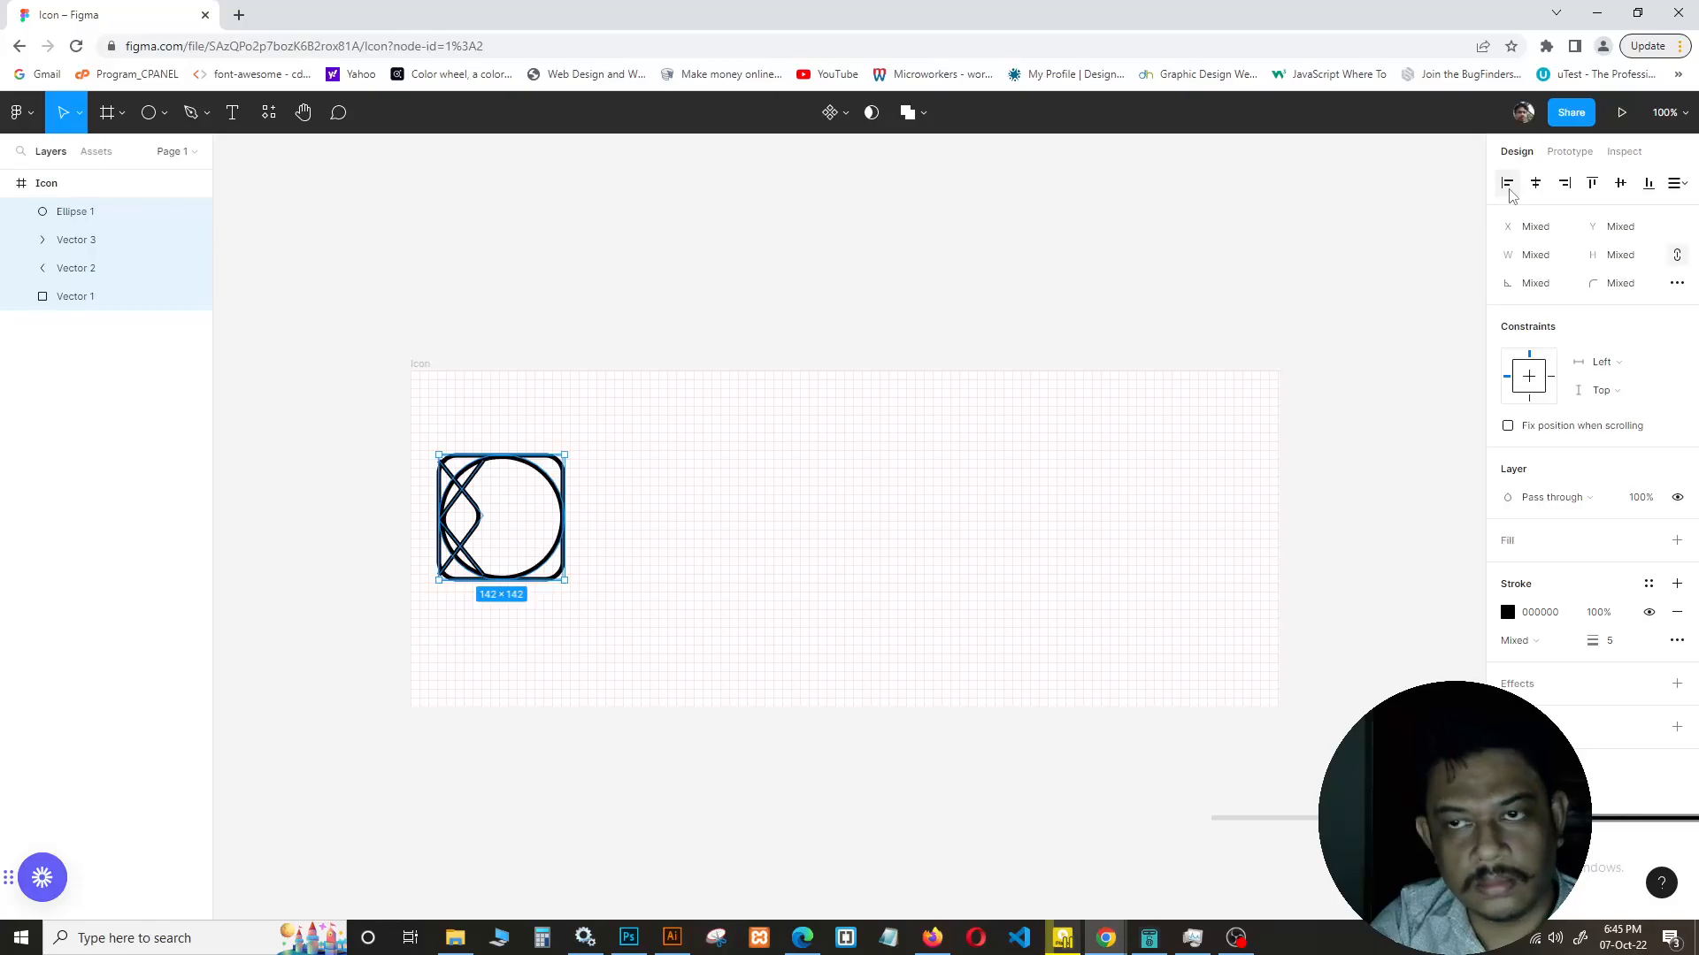
Undo the left-edge alignment and distribute the vertical and horizontal spacing of the two chevrons, the square and the circle
key("ctrl+z")
left_click(1685, 186)
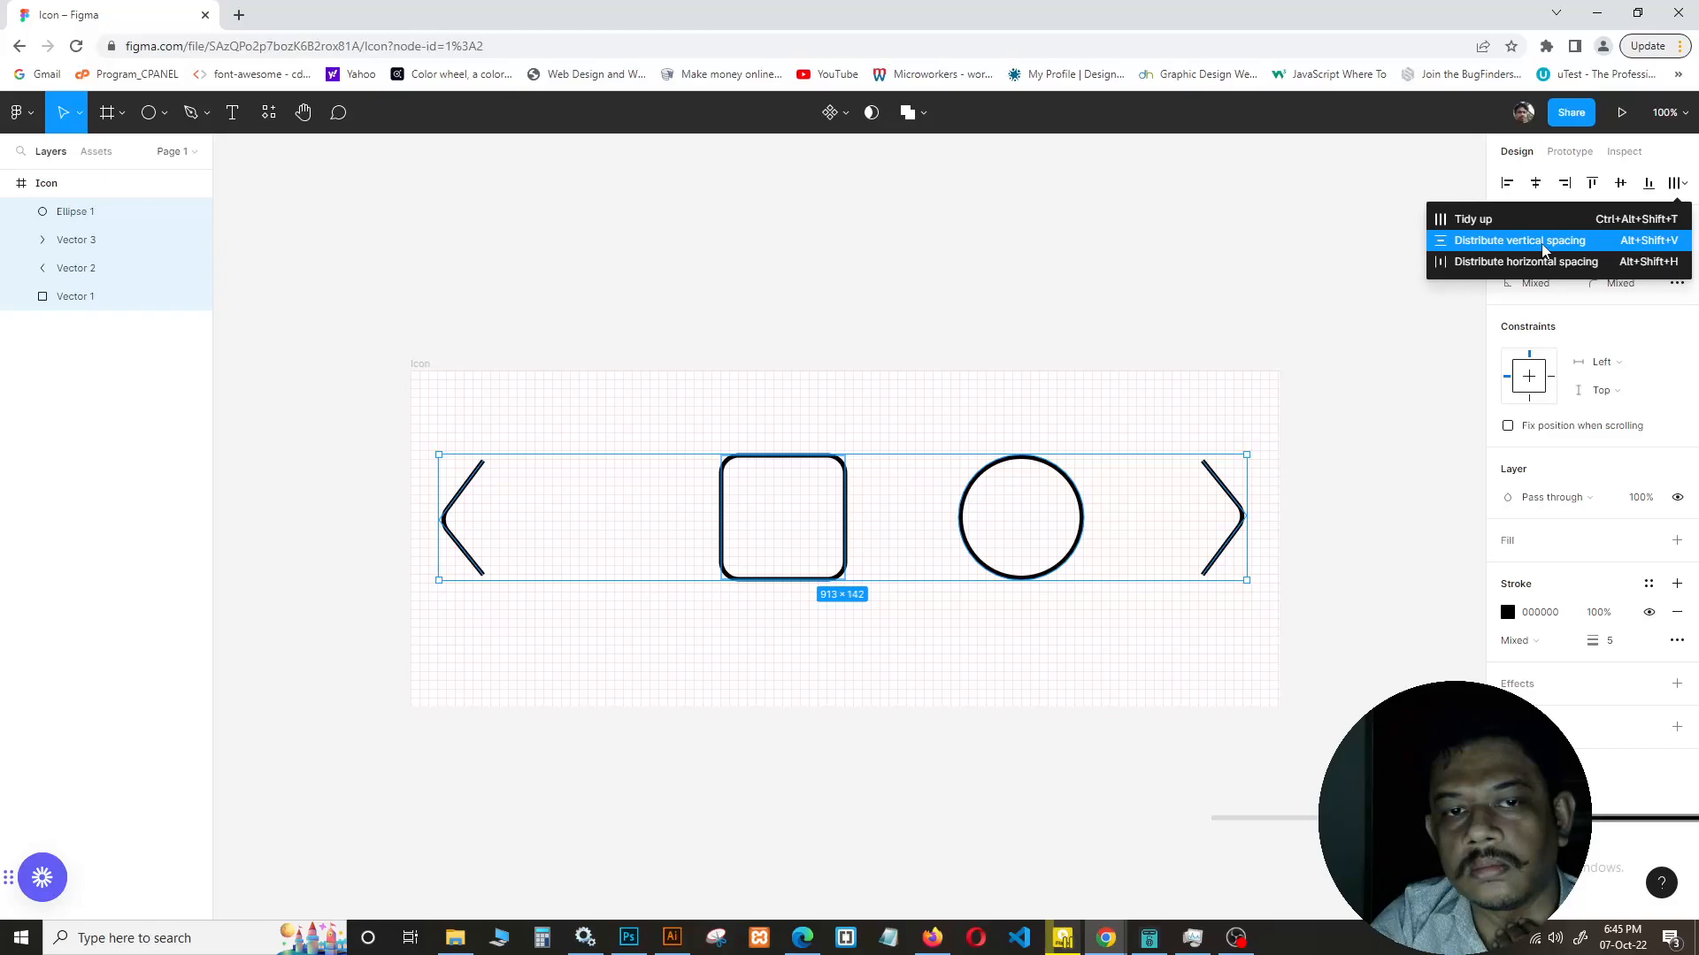
left_click(1542, 250)
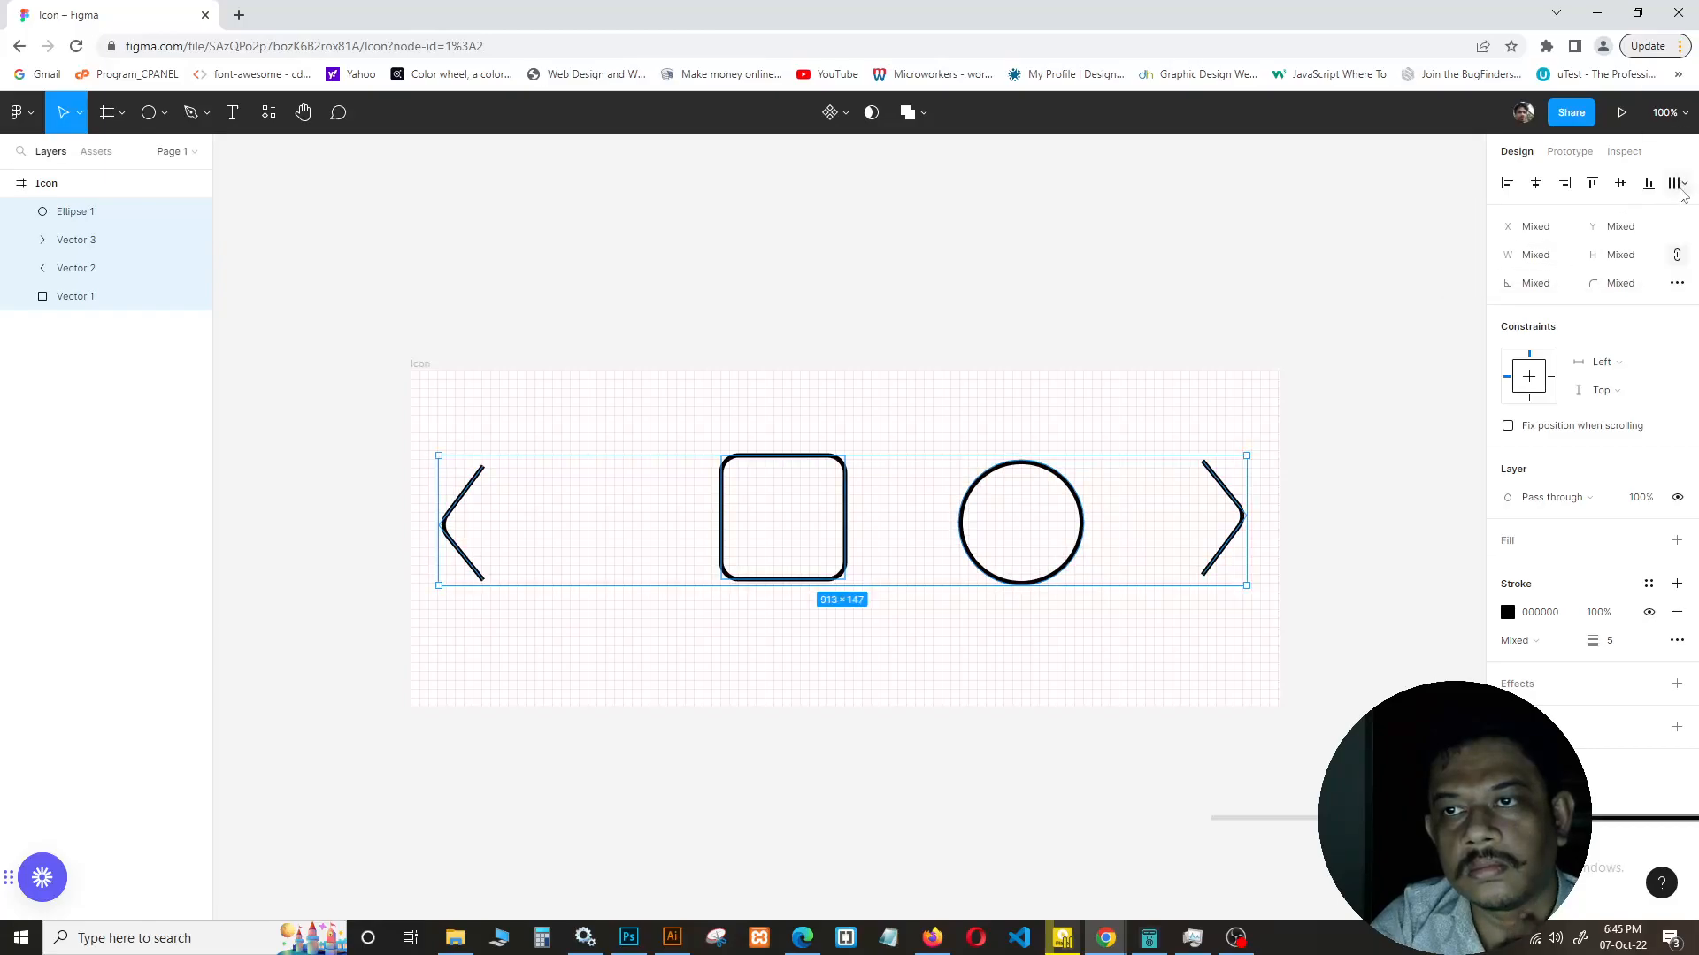
left_click(1681, 190)
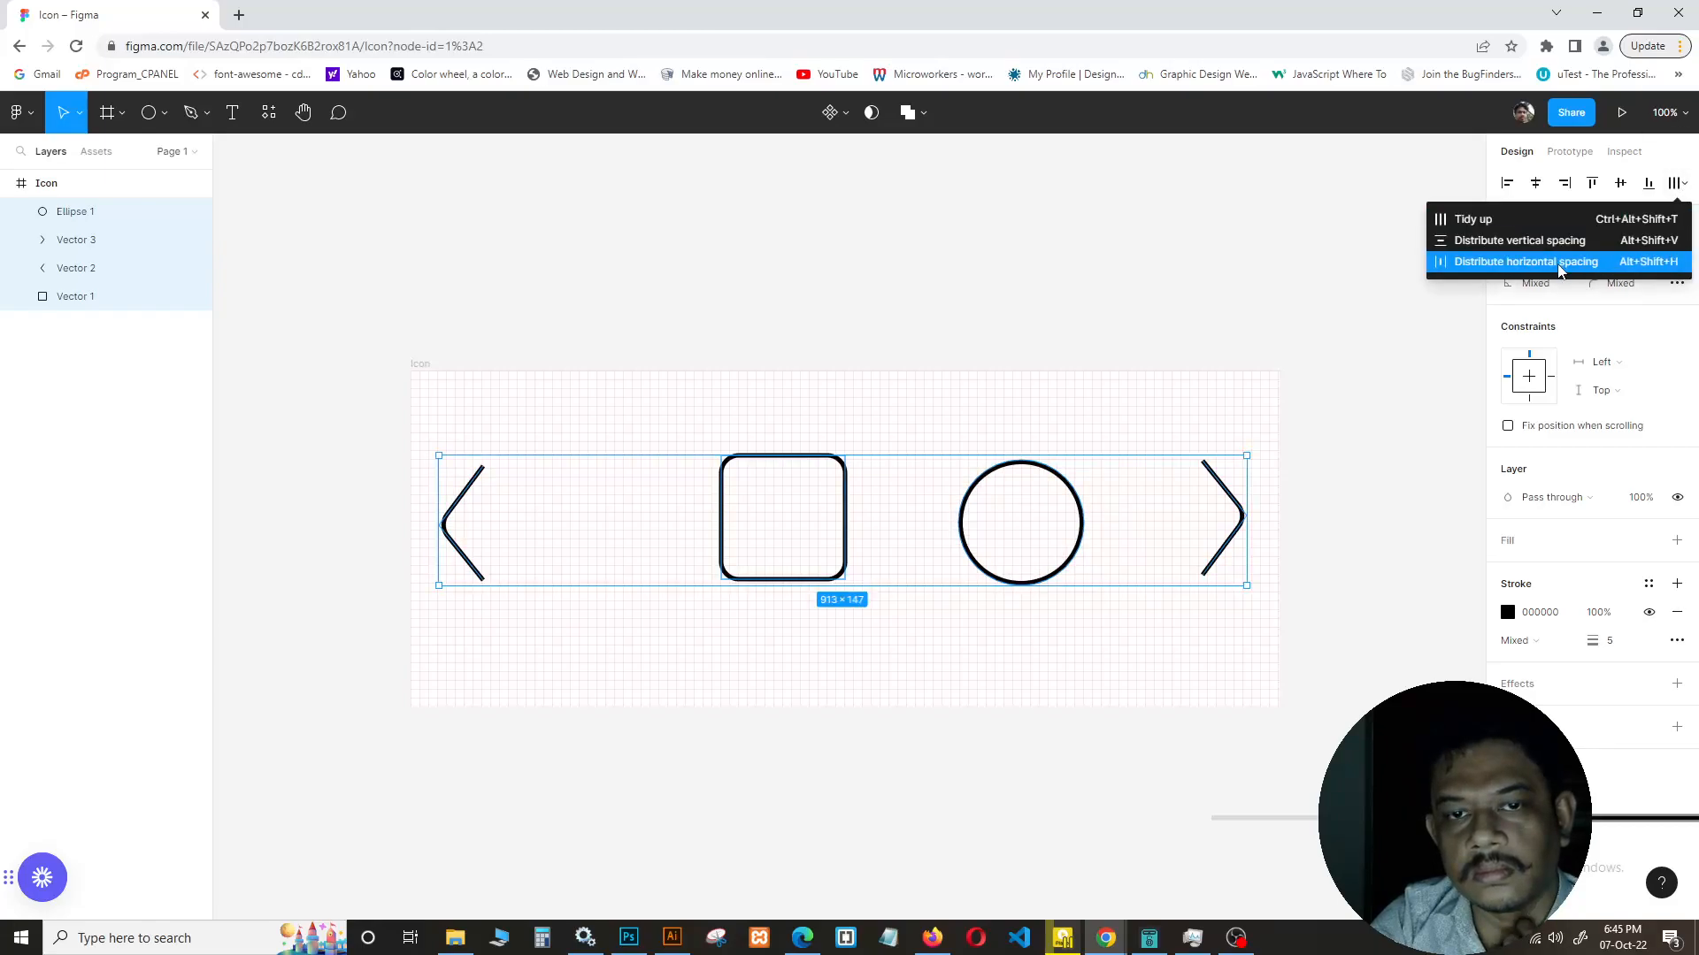
left_click(1559, 263)
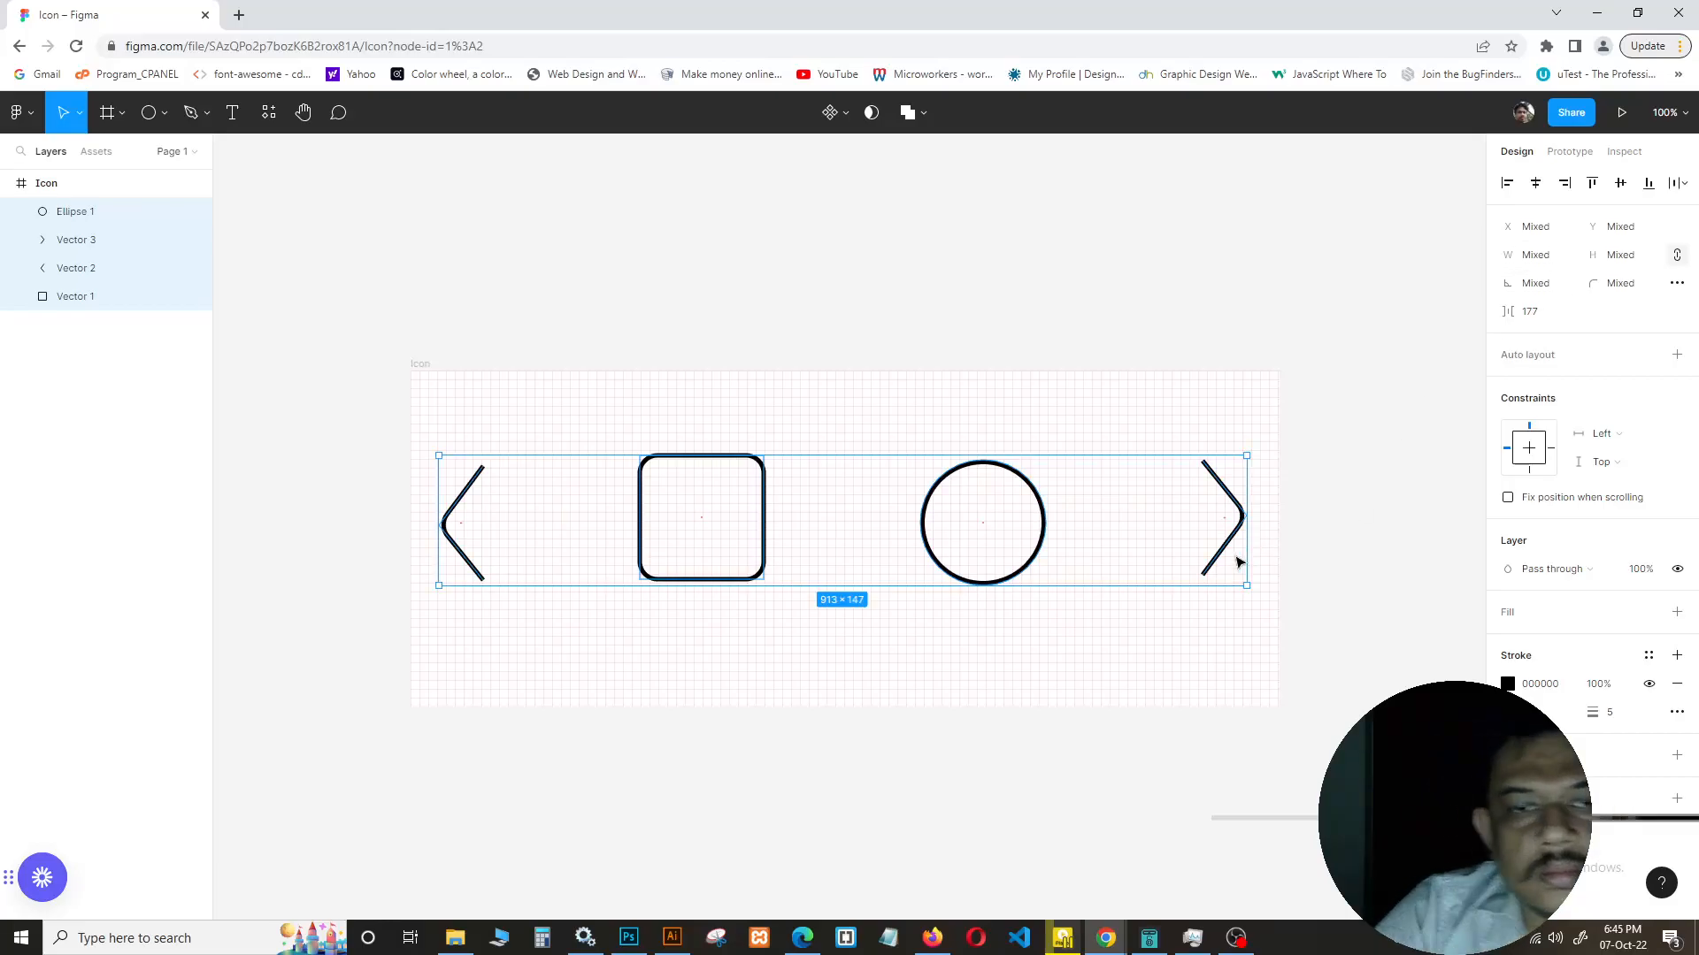
left_click(1684, 188)
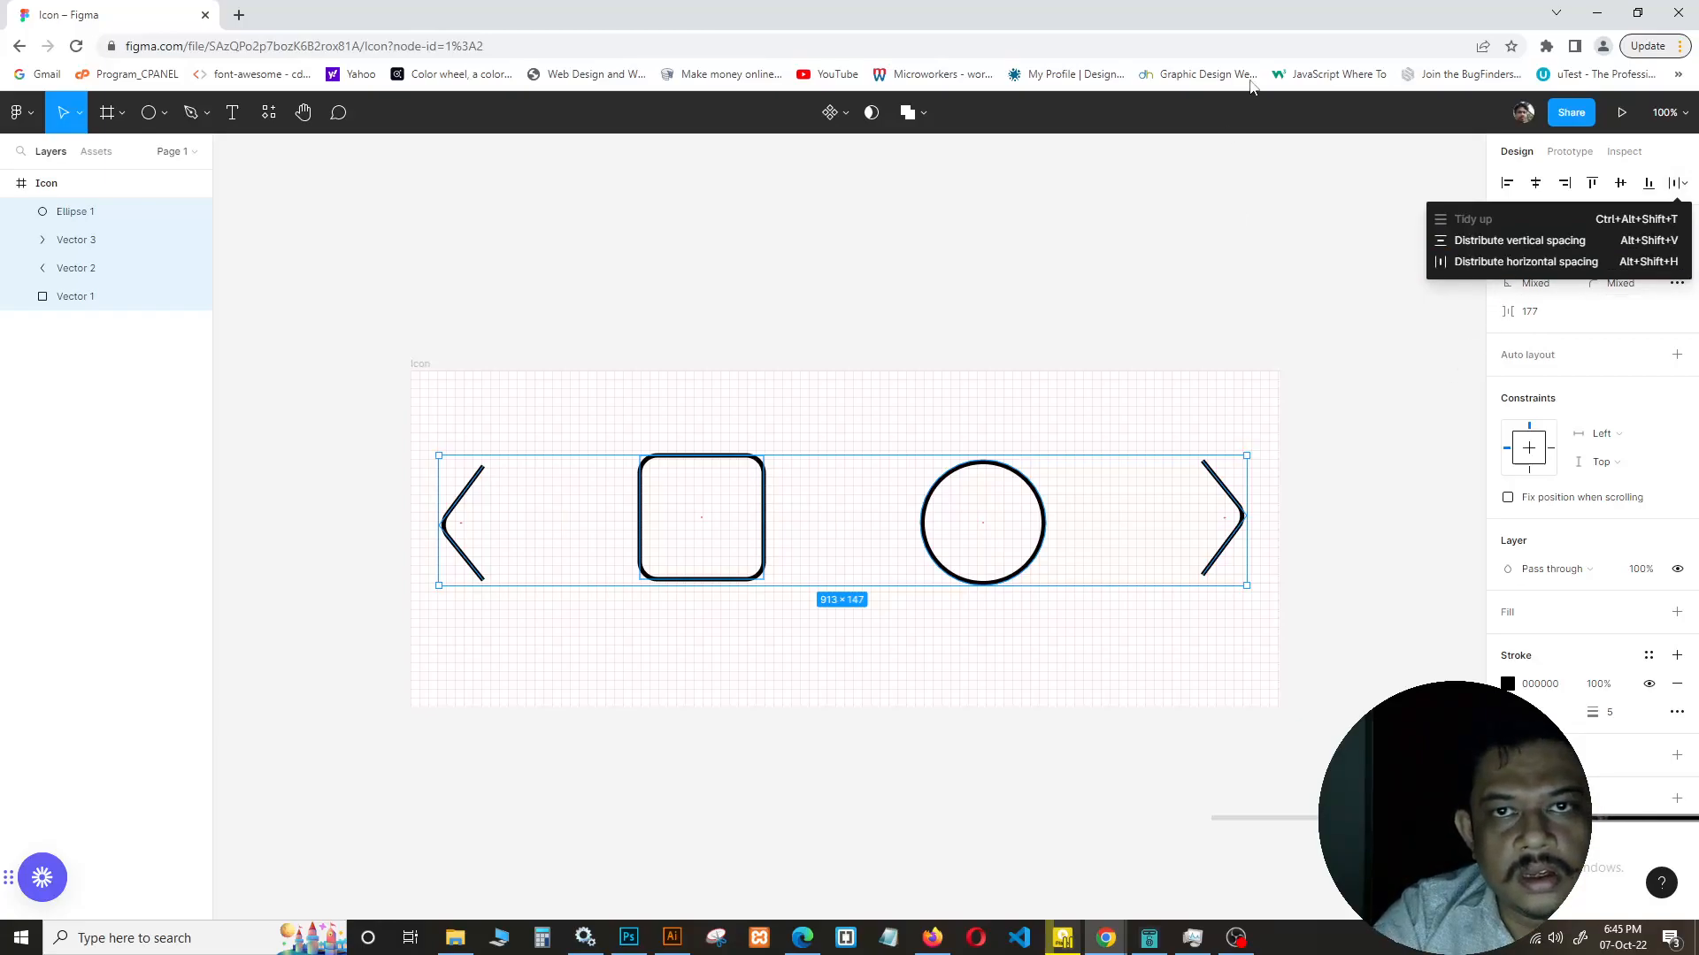
Create a single component from the four selected icons and rename it "Icon"
left_click(846, 114)
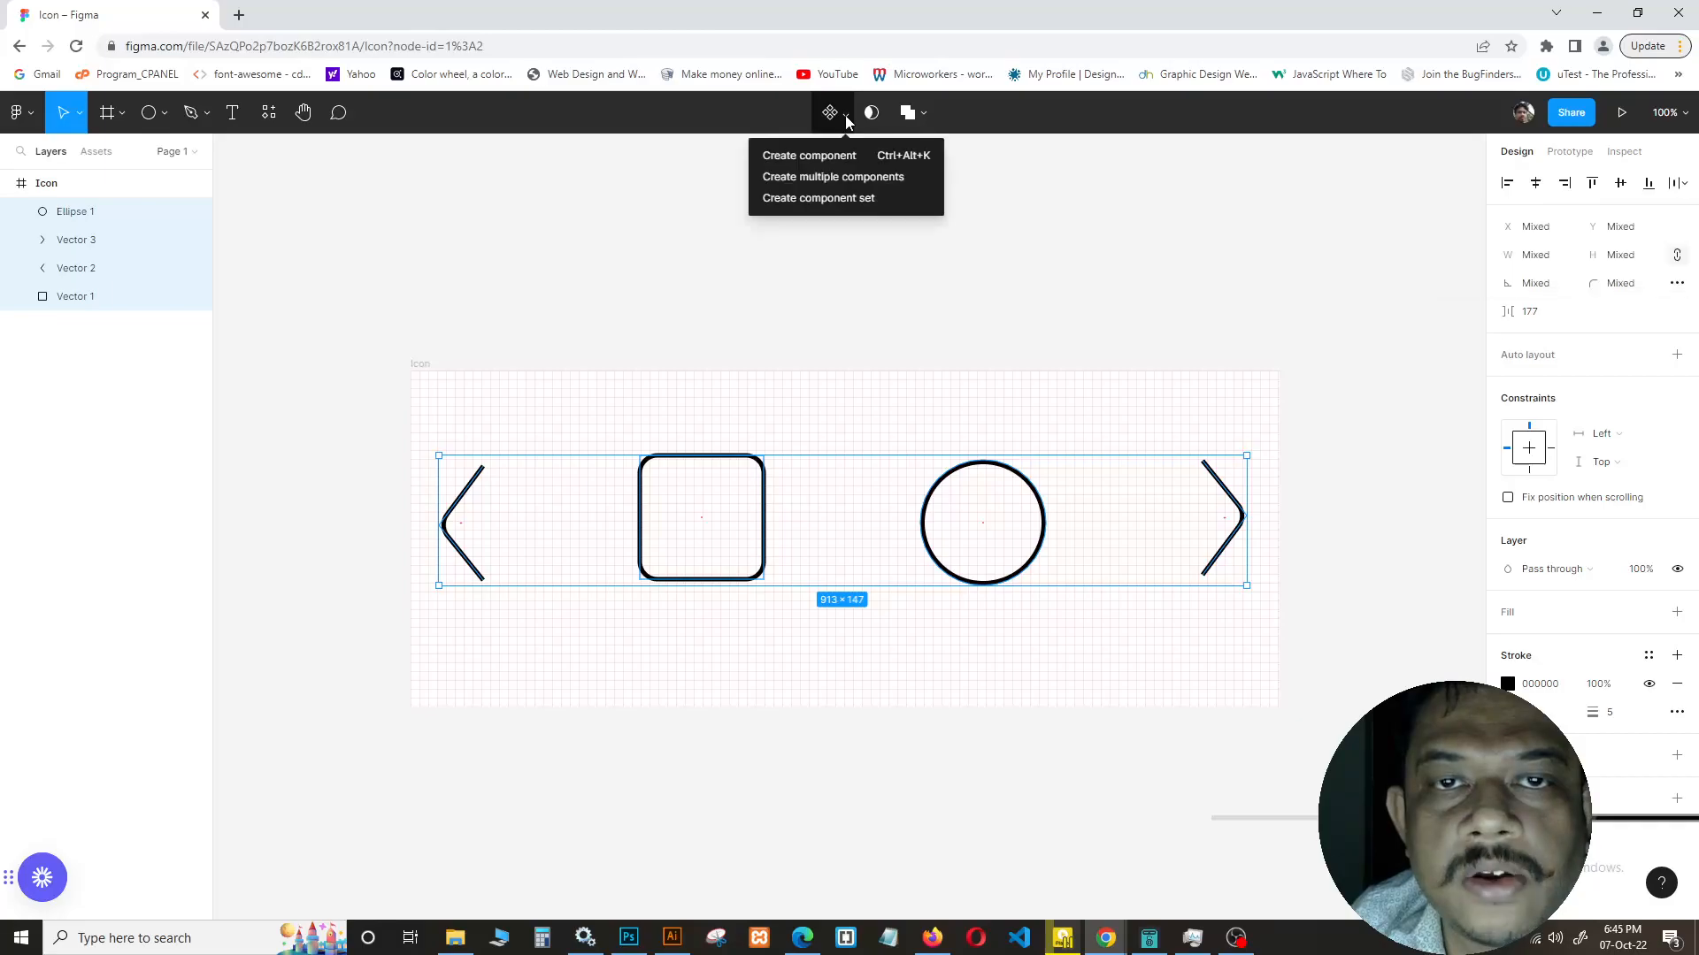
left_click(834, 162)
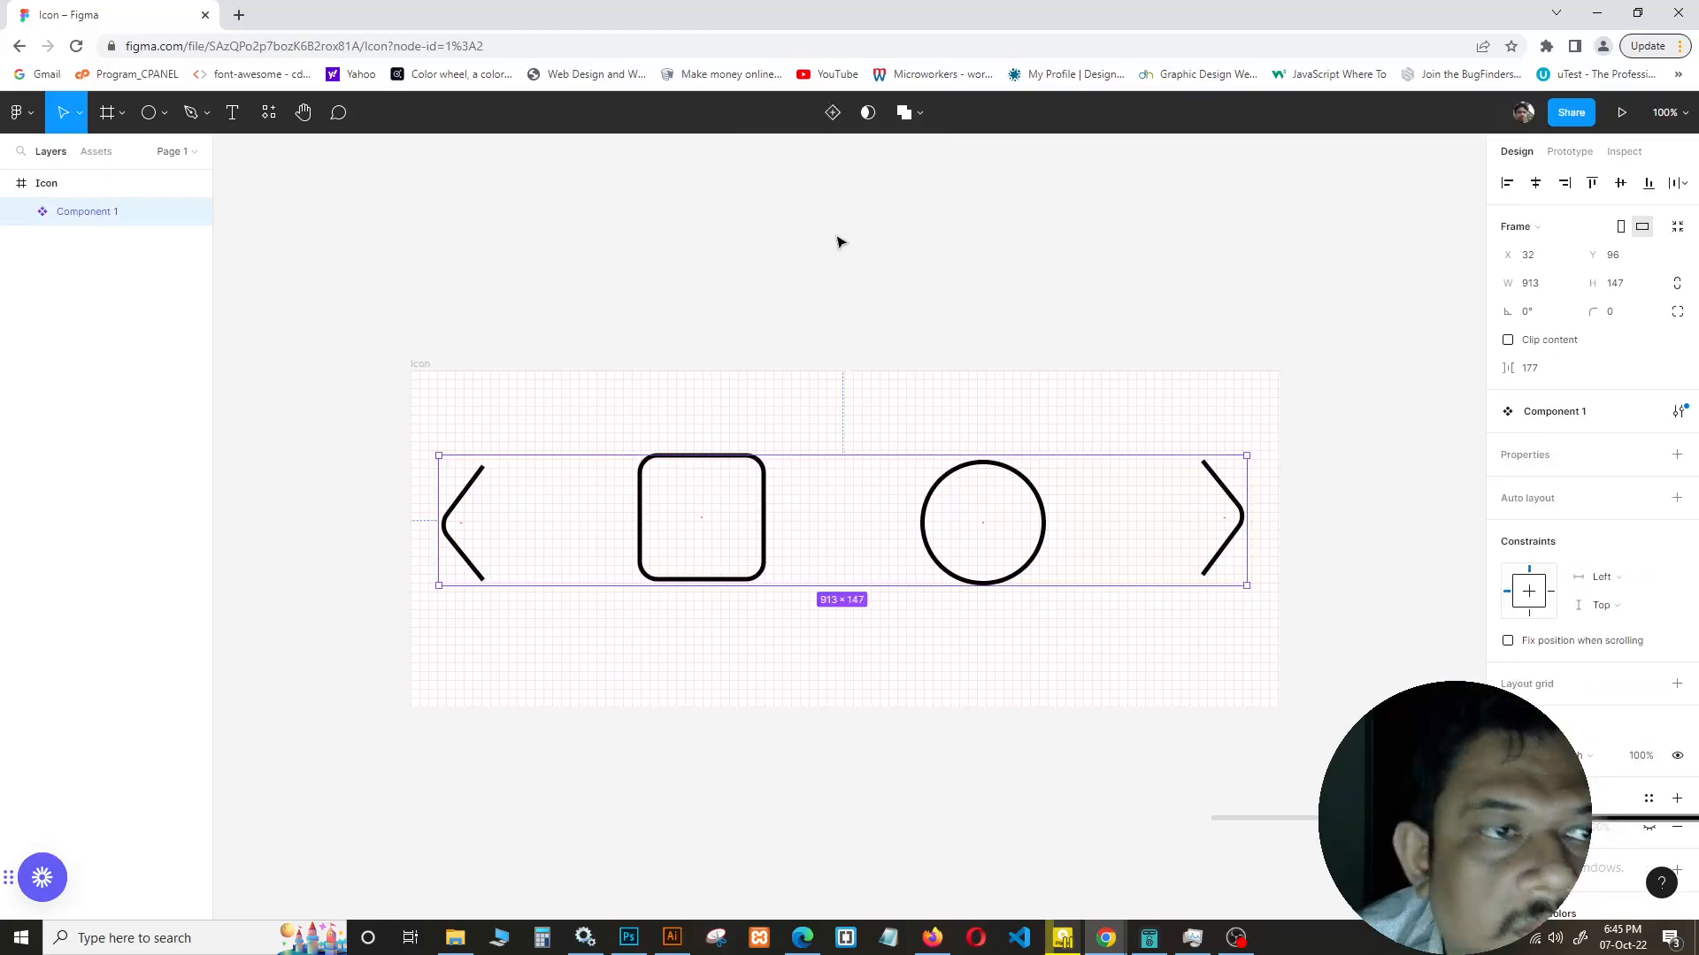
double_click(88, 213)
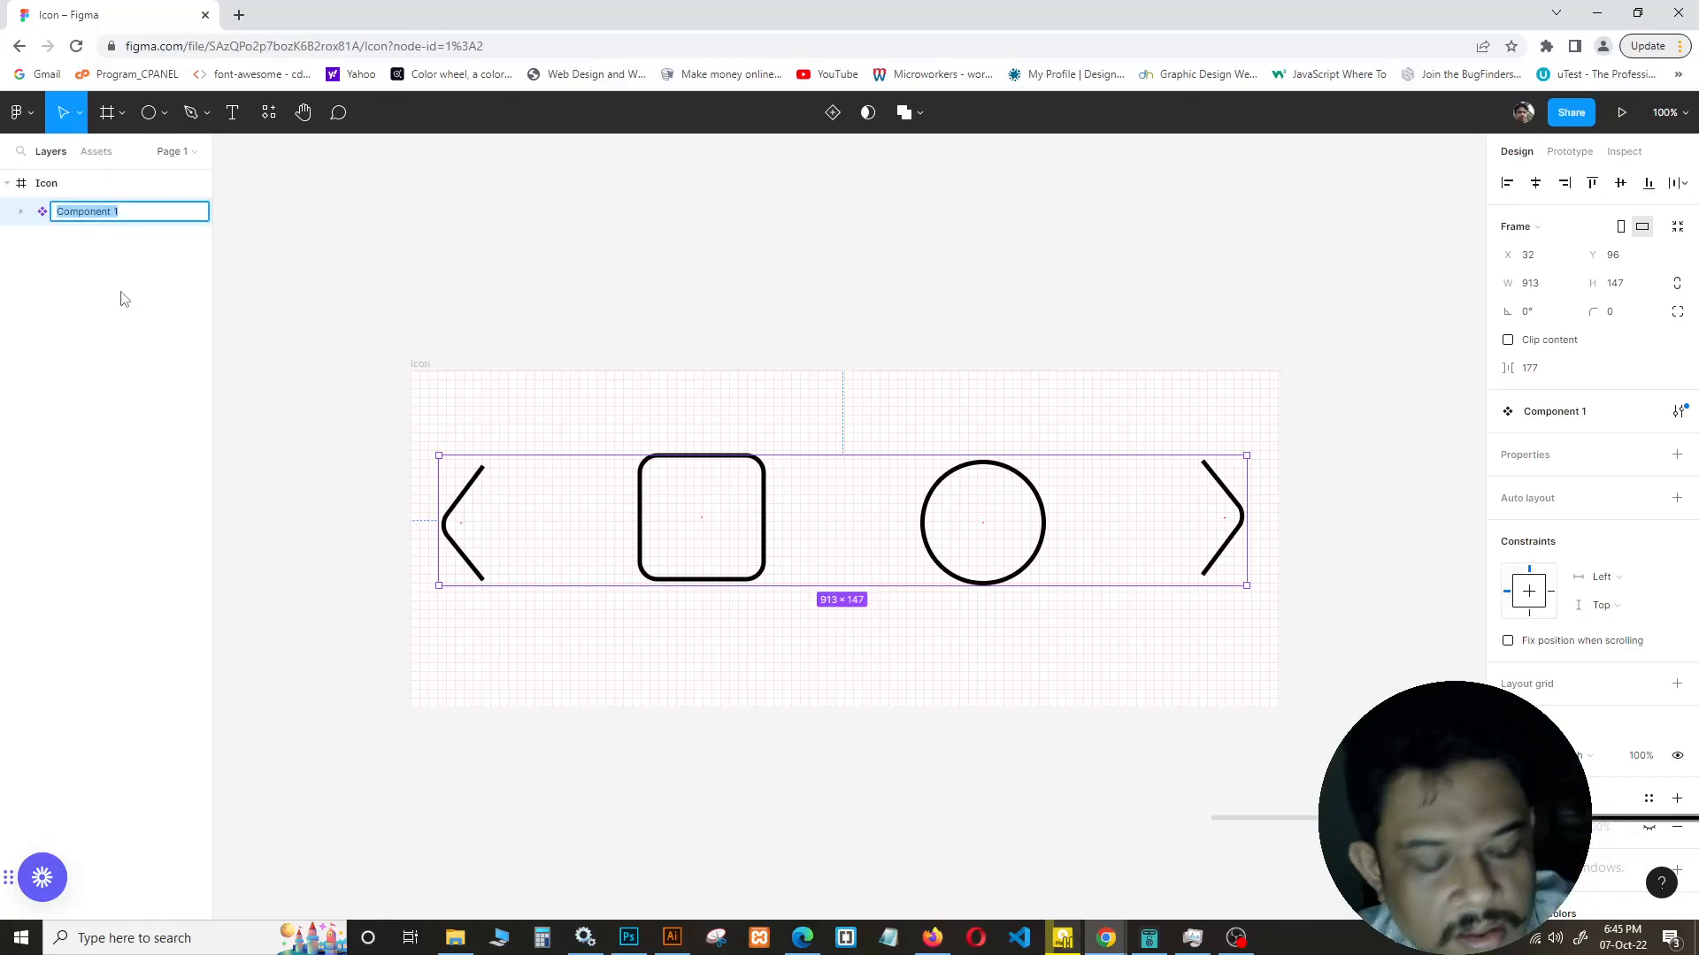
type("Icon")
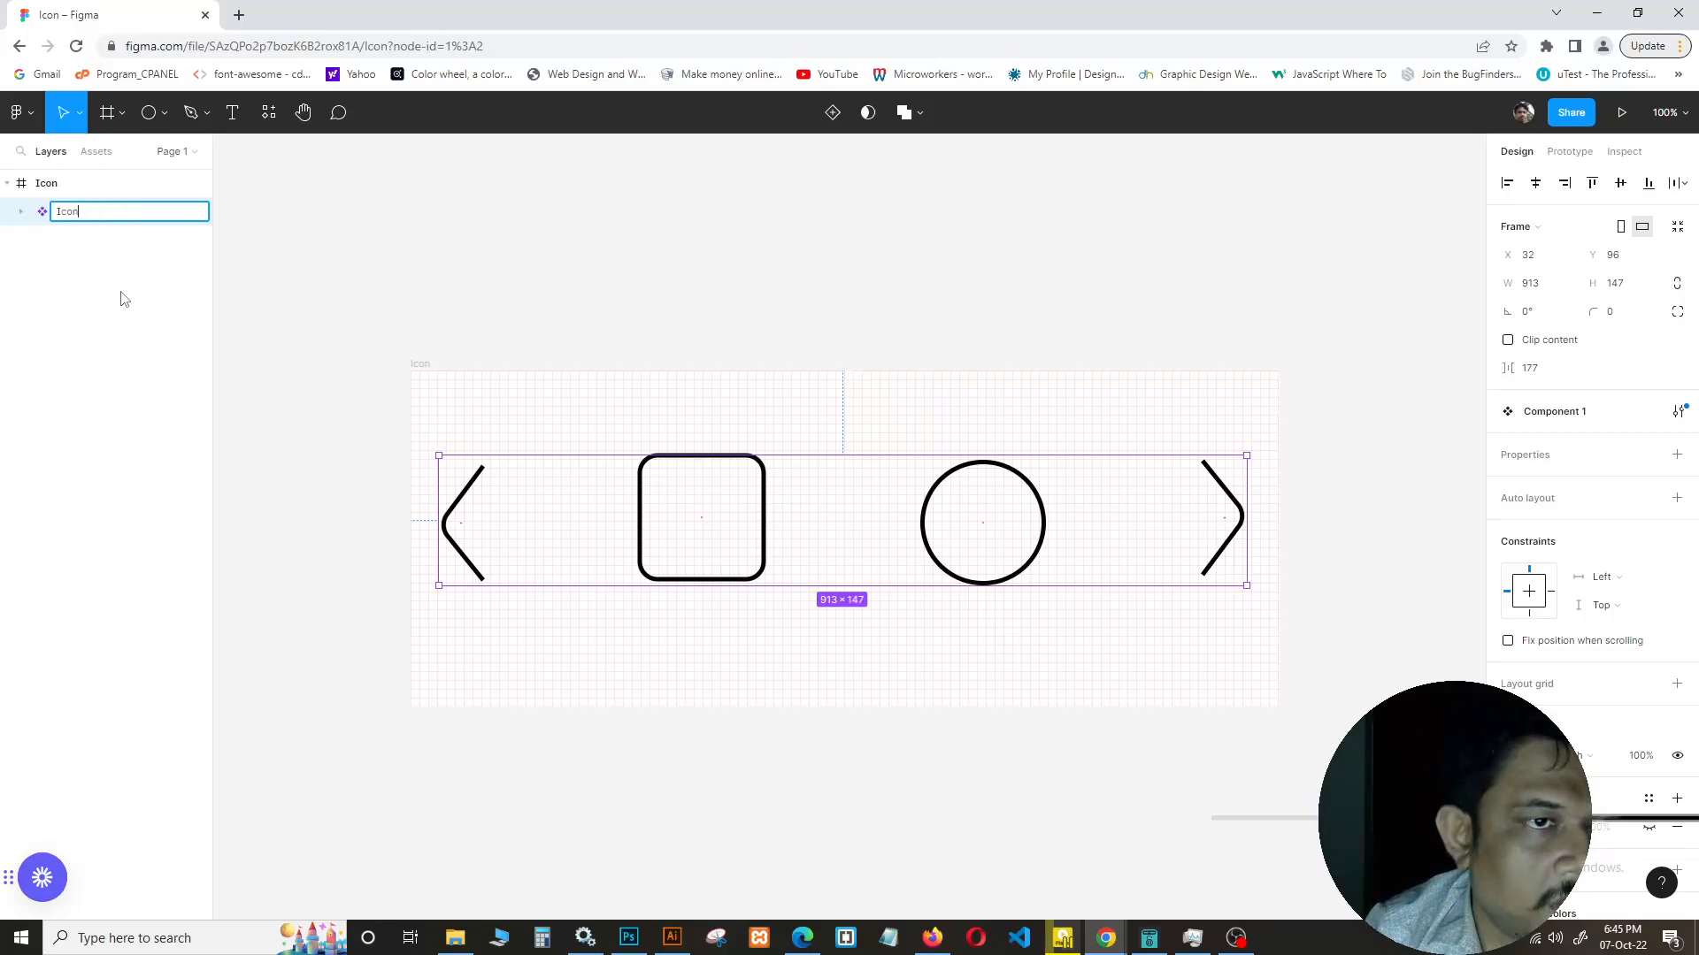
key("Return")
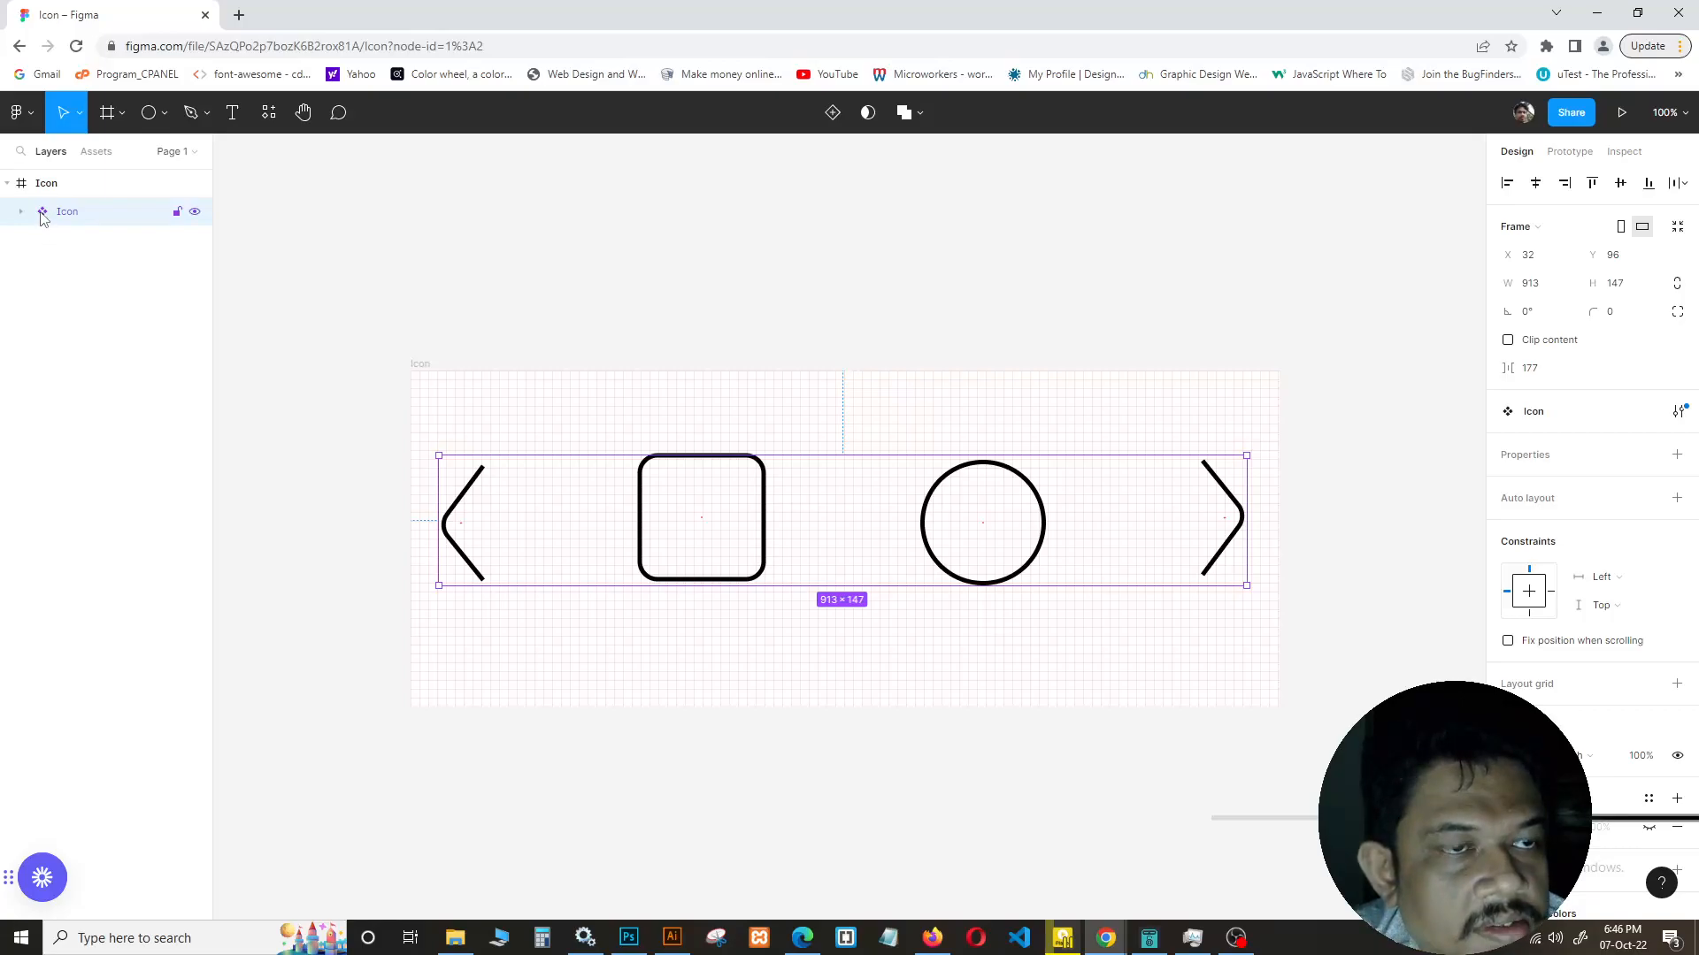
Place an instance of the local Icon component on the canvas just below the gridded frame, at about X -477, Y 191
left_click(96, 152)
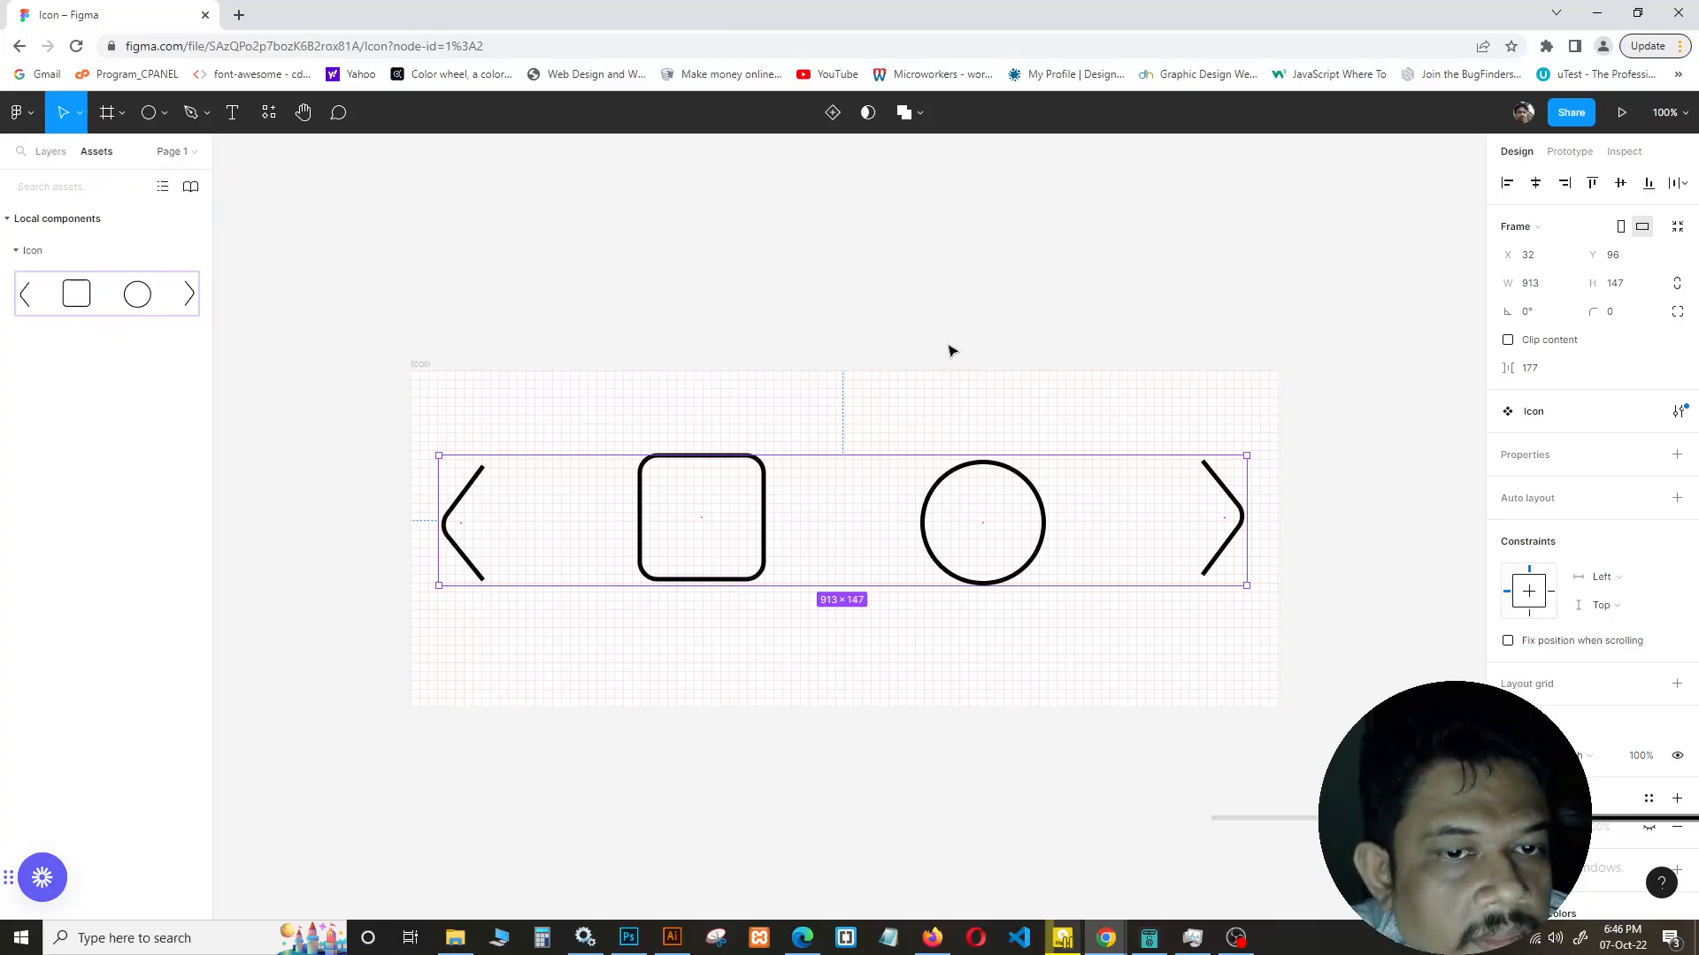
left_click_drag(87, 302, 852, 766)
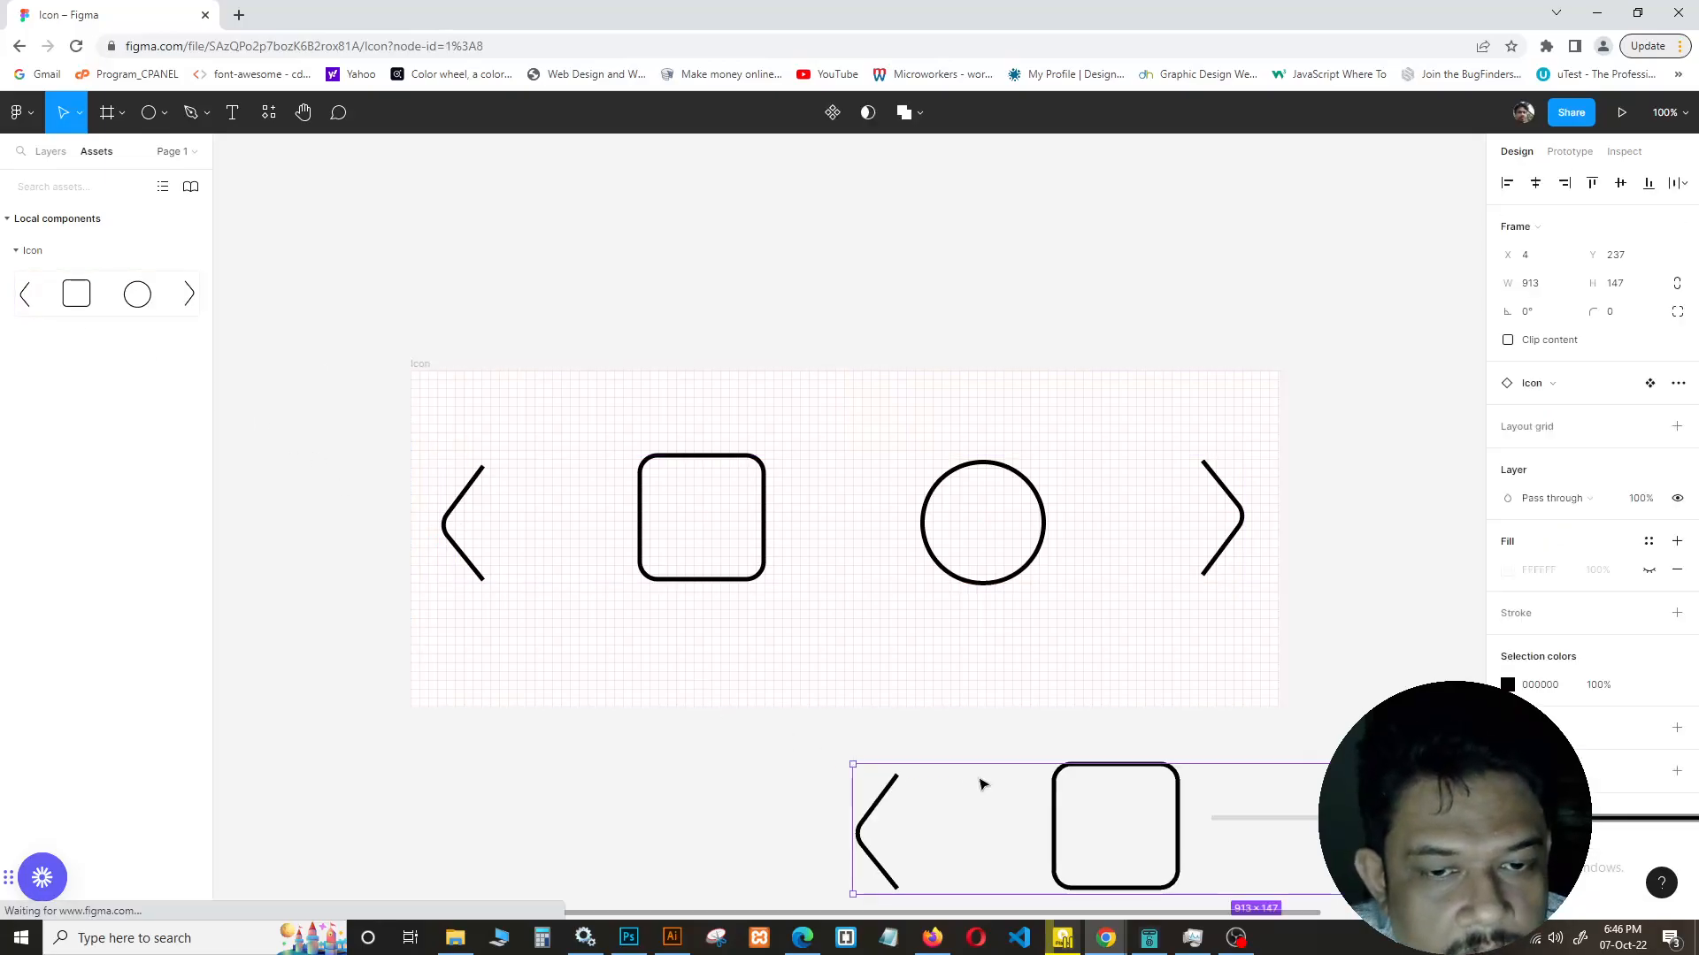
left_click_drag(1053, 804, 631, 766)
scroll(1356, 641, "down", 3)
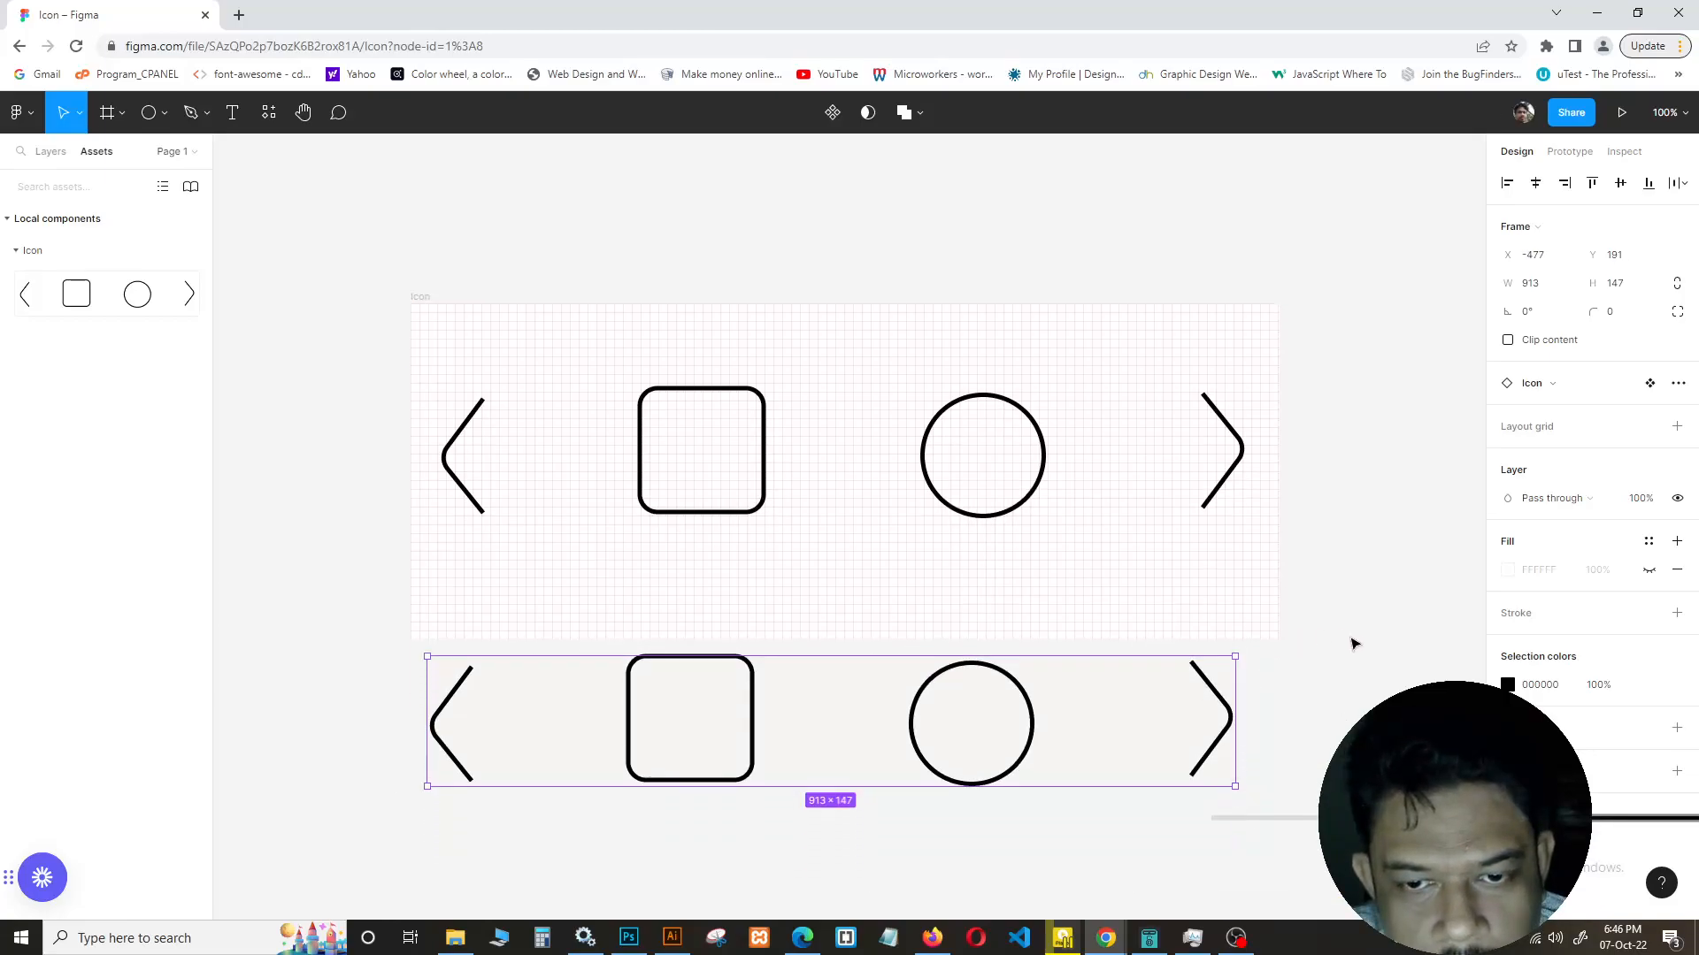
scroll(1356, 642, "down", 2)
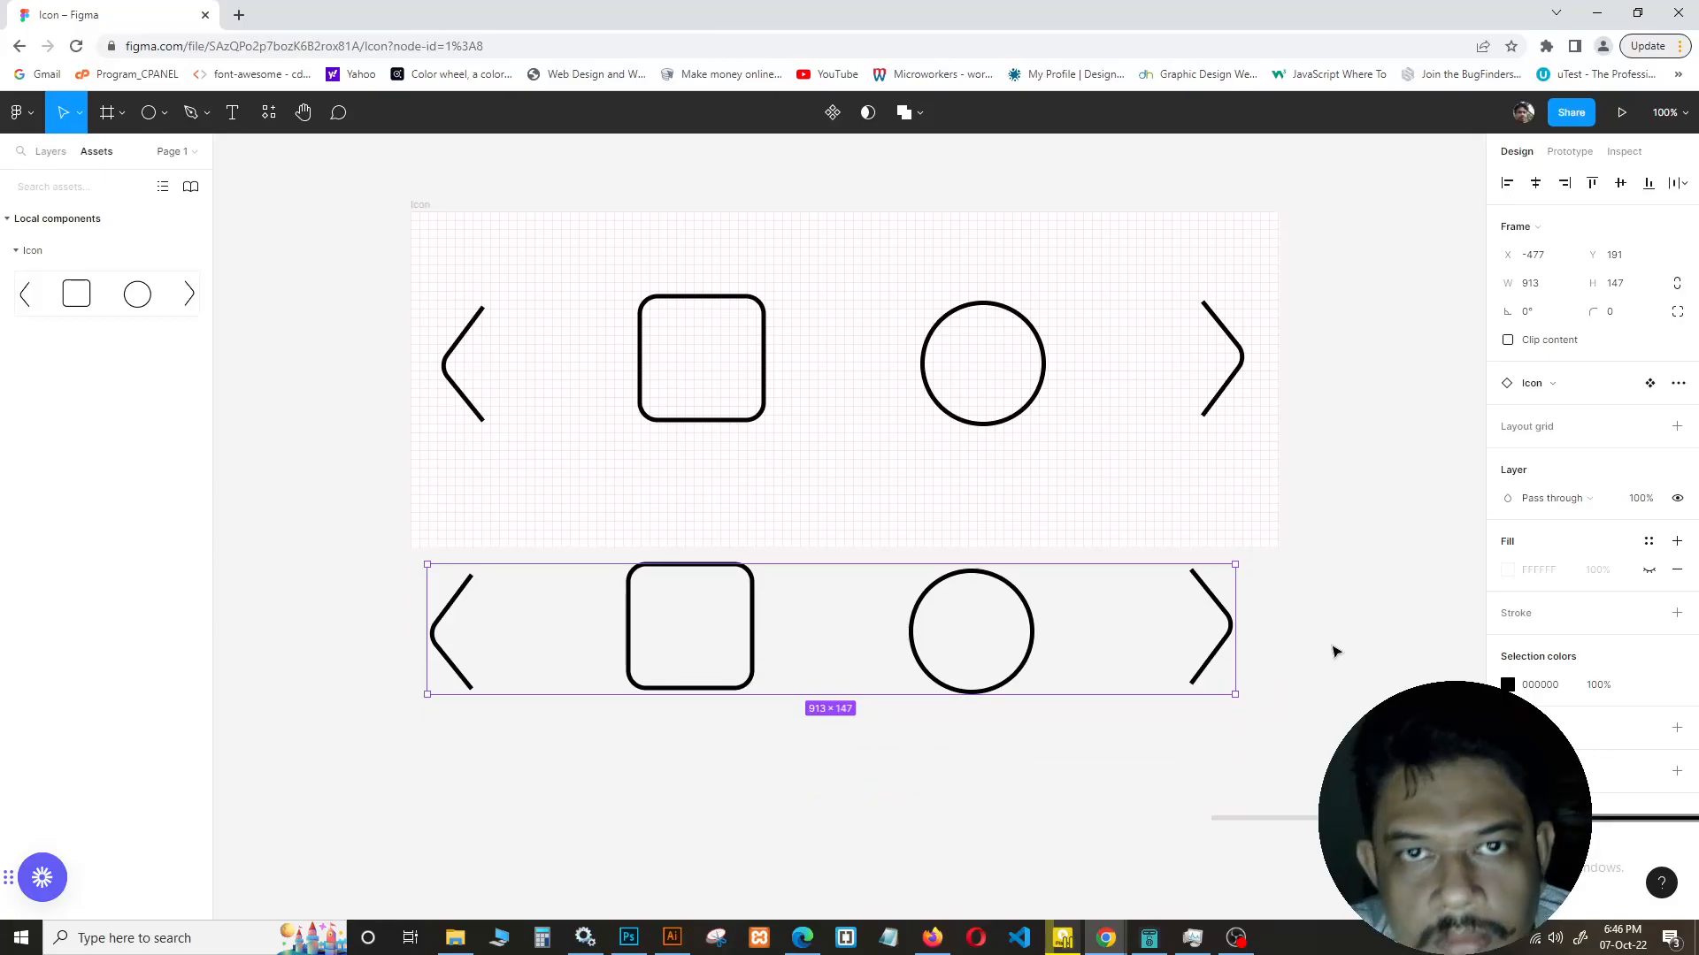